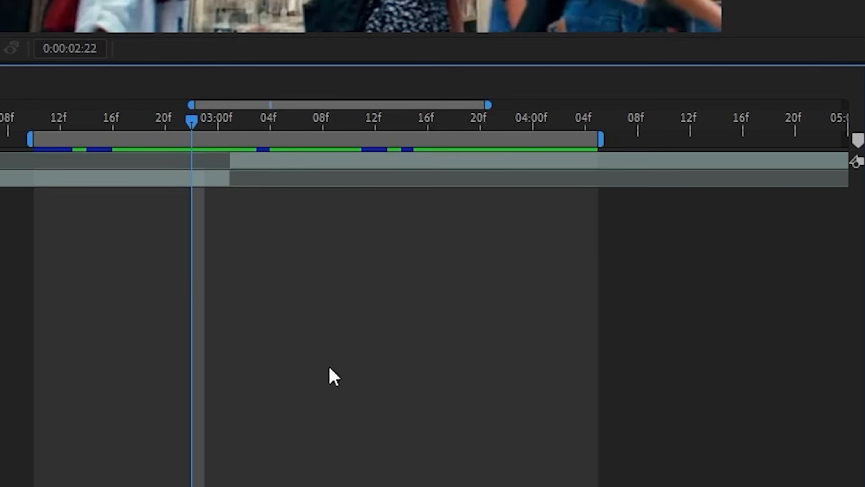
Add a new adjustment layer above the two video clips in the Music video edit composition.
right_click(492, 418)
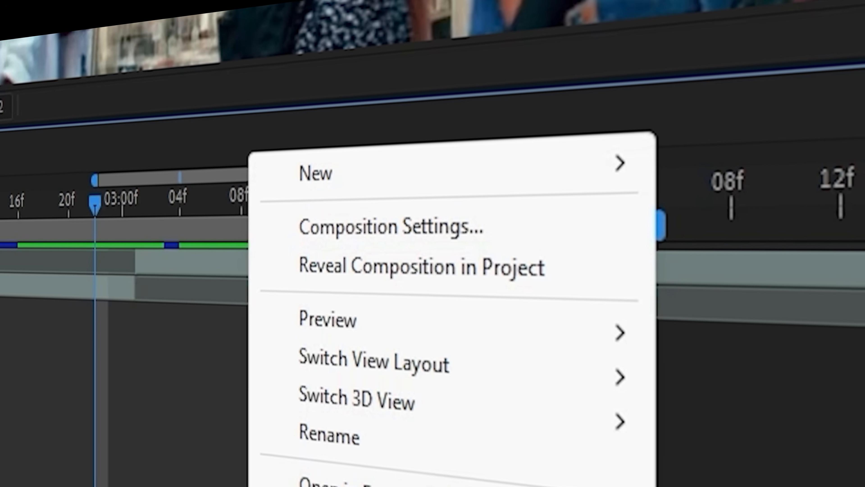
click(384, 161)
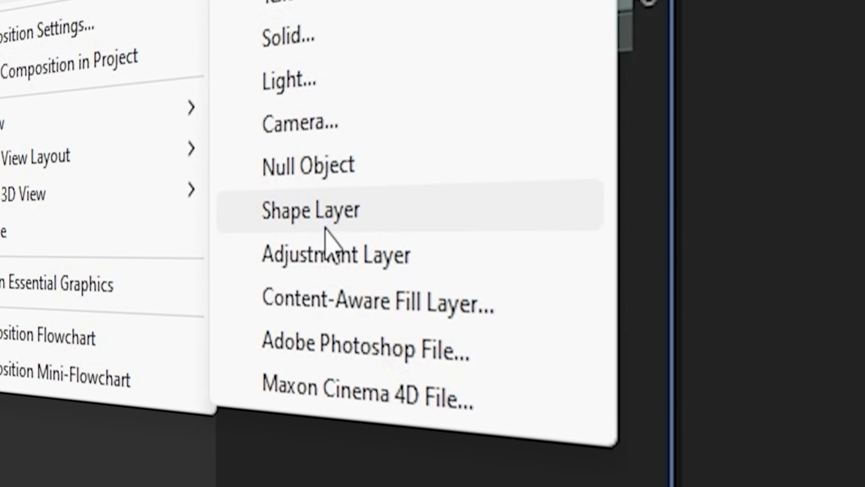
click(330, 260)
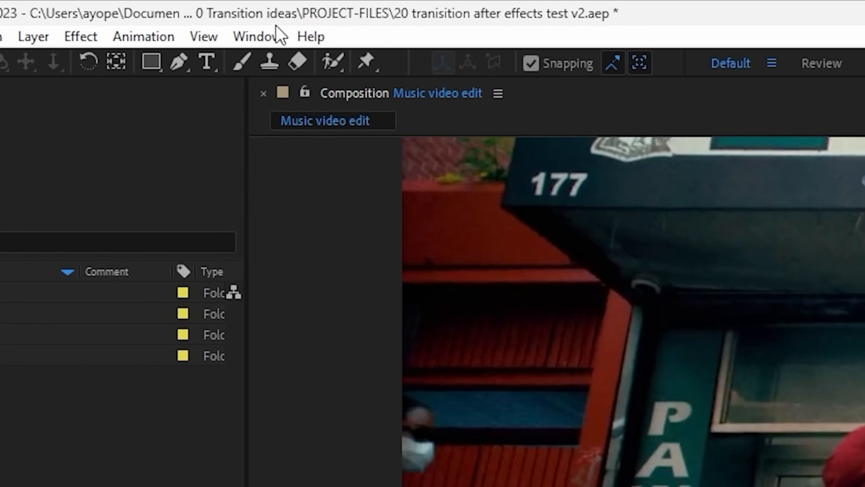
Show Effects & Presets, search for "trans" and apply the Distort Transform effect to the adjustment layer.
click(168, 15)
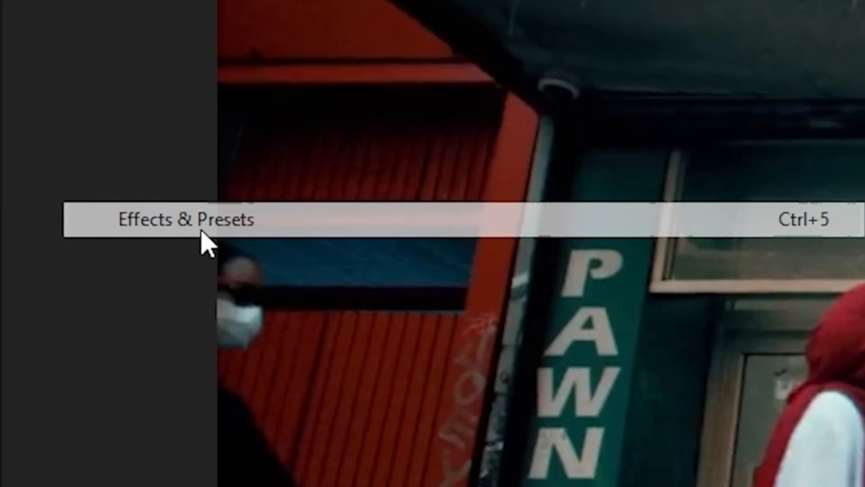
click(201, 231)
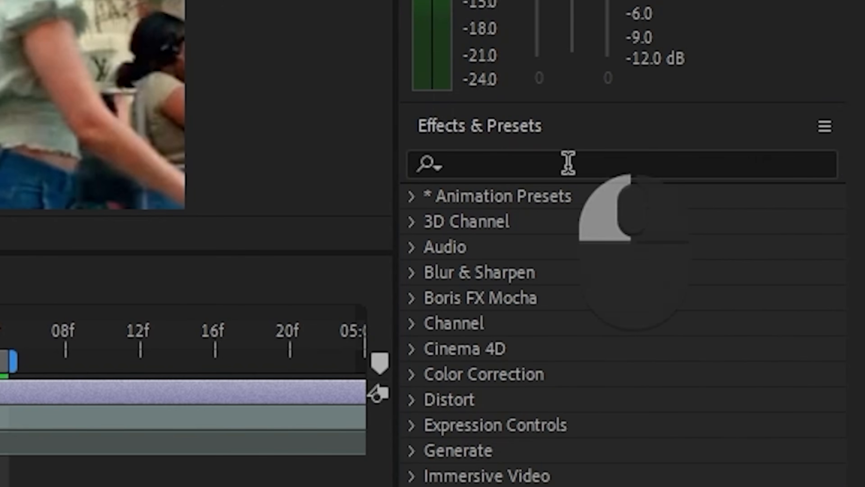
click(568, 163)
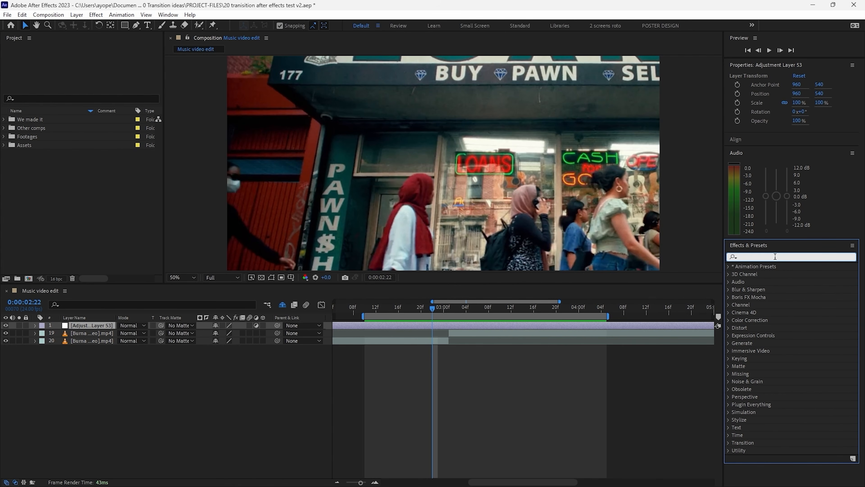
text(tra)
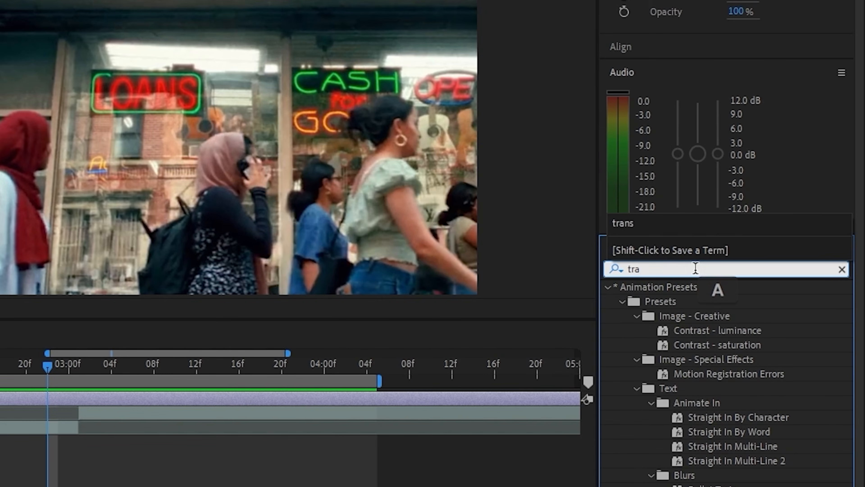
text(ns)
key(BackSpace)
key(BackSpace)
text(ns)
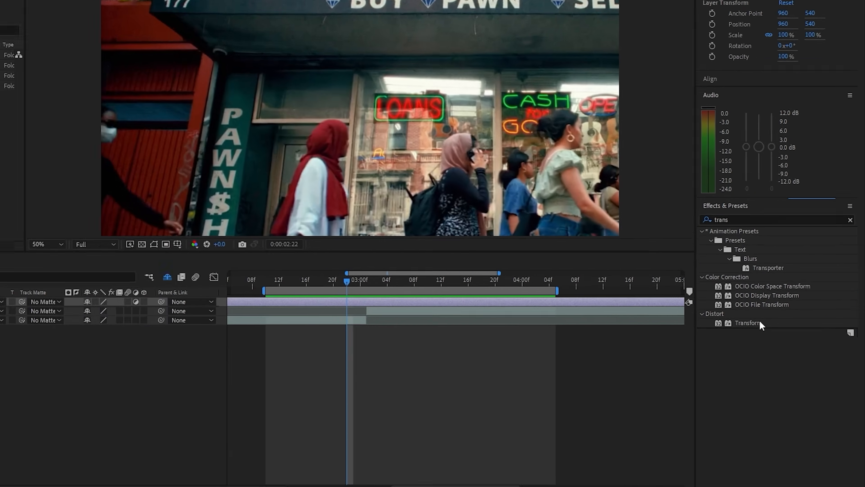
drag(682, 252, 148, 232)
drag(484, 332, 484, 327)
Search the effects for "cc r" and apply CC Radial Fast Blur to the adjustment layer.
click(795, 257)
text(cc)
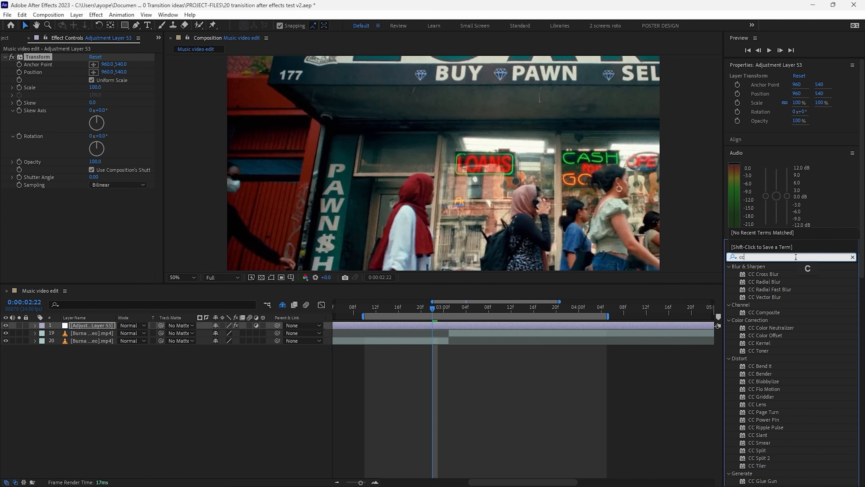
text( r)
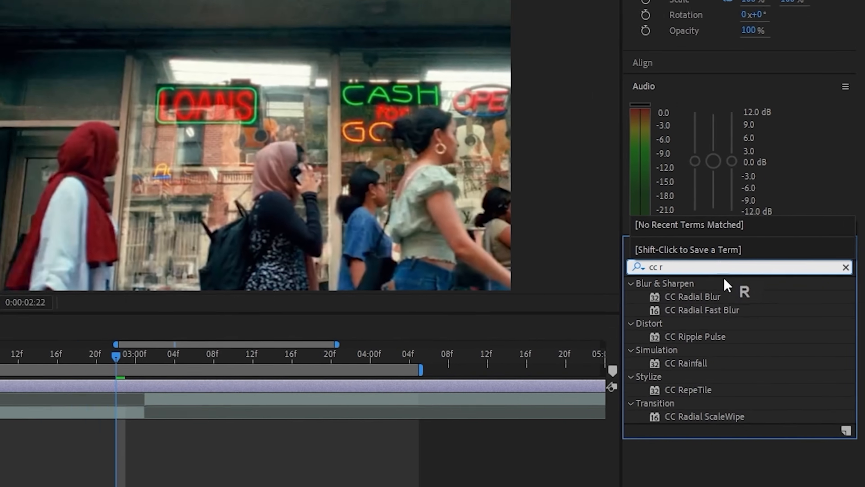
click(775, 280)
drag(696, 313, 164, 394)
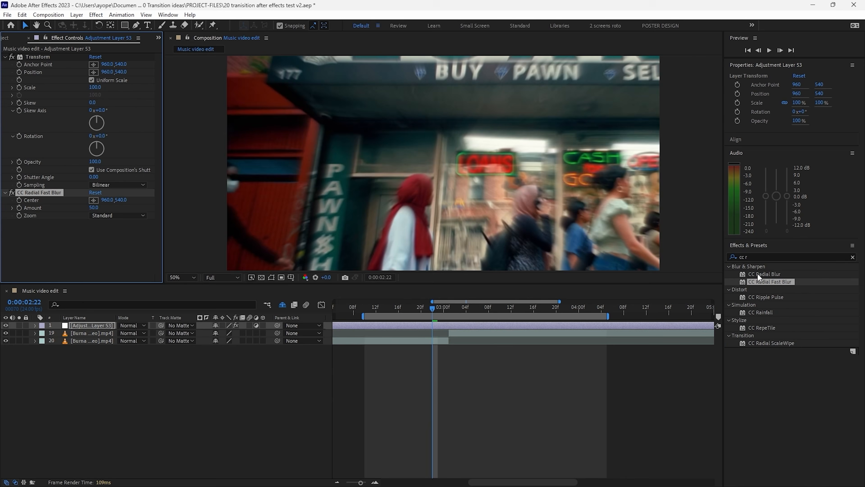
Search the effects for "brig" and apply Brightness & Contrast to the adjustment layer.
click(762, 257)
text(brig)
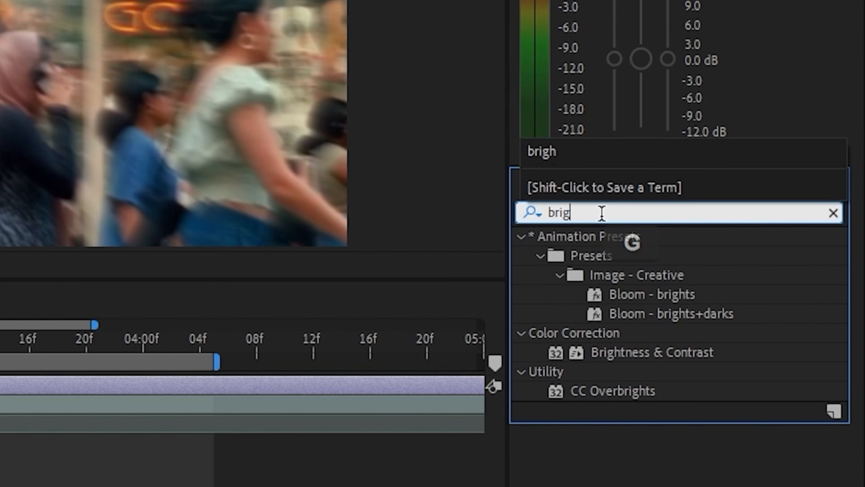
drag(700, 349, 21, 392)
drag(530, 330, 530, 329)
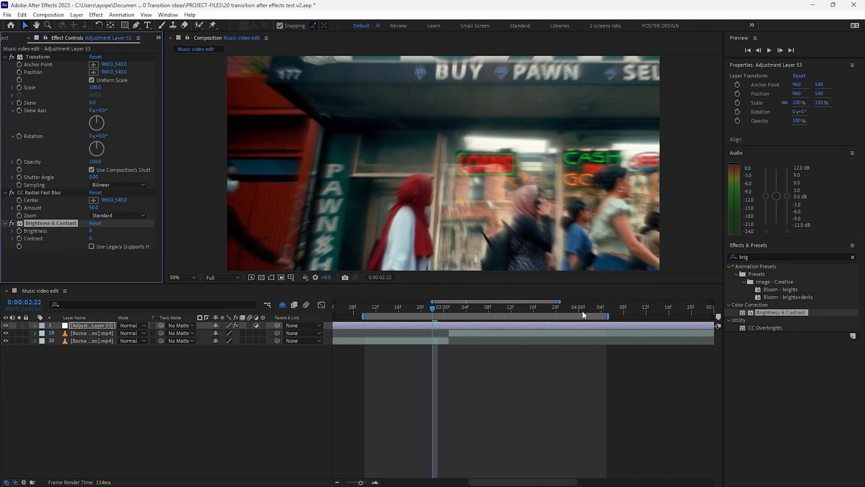
Search the effects for "tur" and apply Turbulent Displace to the adjustment layer.
click(760, 257)
text(tur)
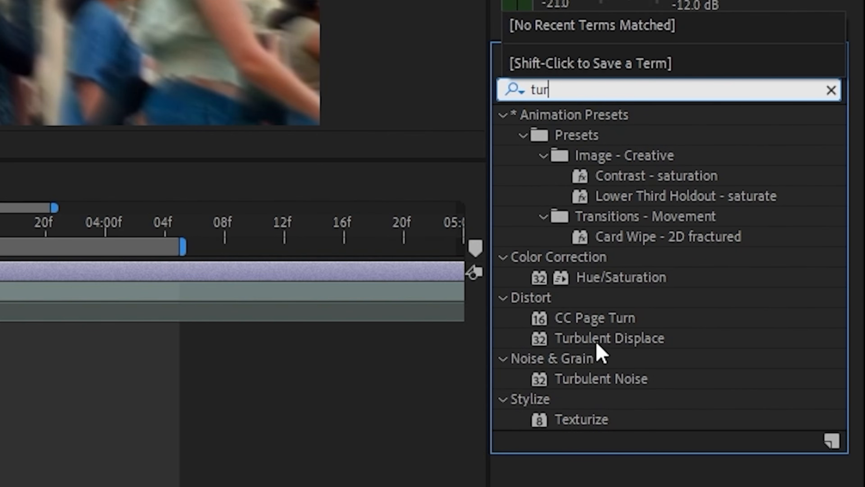
drag(644, 342, 183, 327)
drag(128, 325, 128, 325)
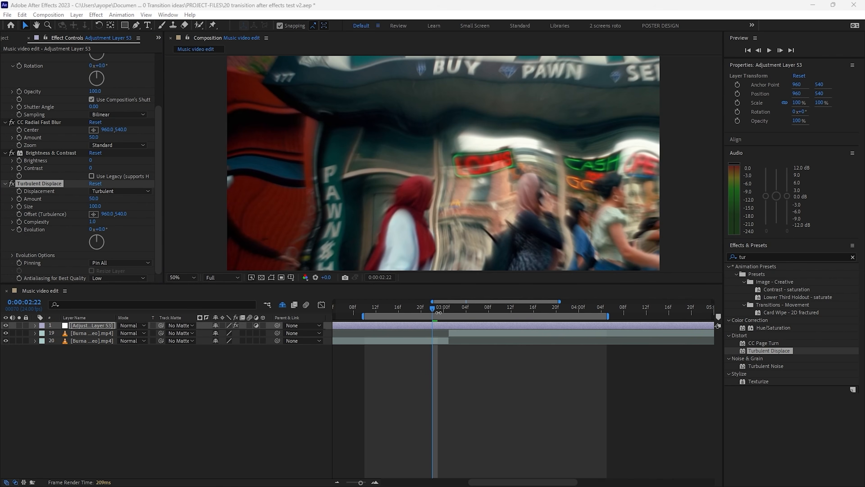
At the clip cut at 0:00:03:01, enable keyframing for the Transform effect's Scale and set it to 128.
drag(439, 312, 450, 312)
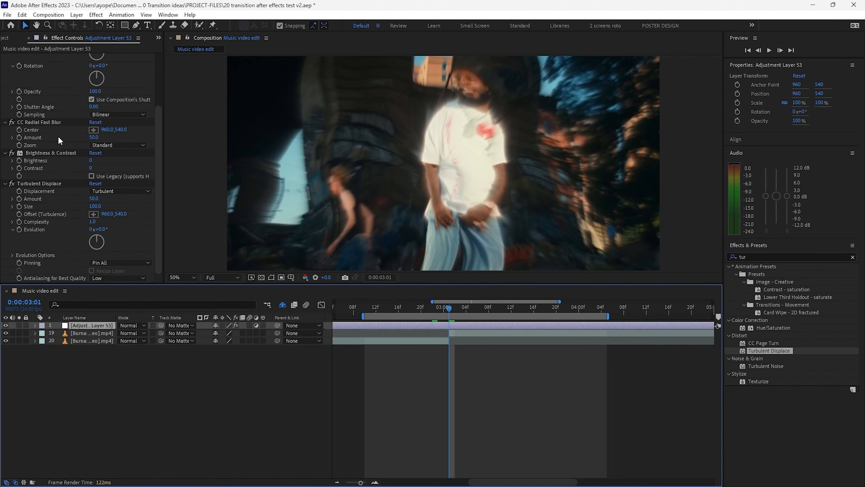
scroll(31, 158, up, 4)
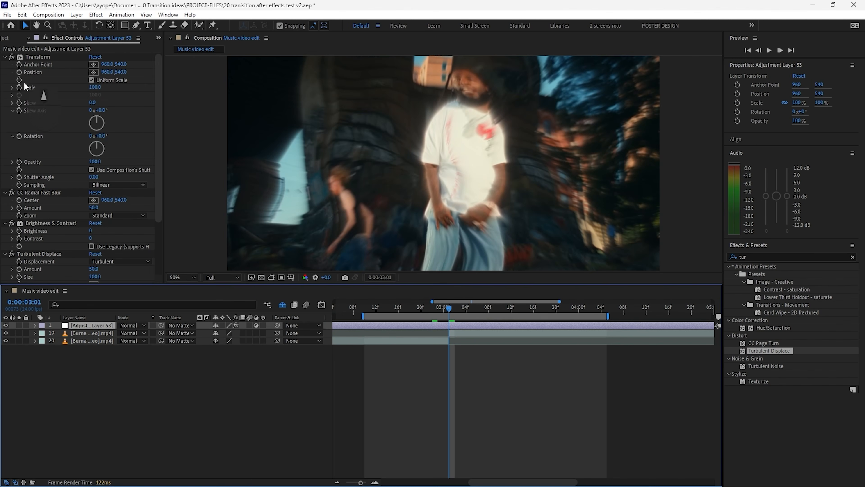
click(19, 88)
click(186, 102)
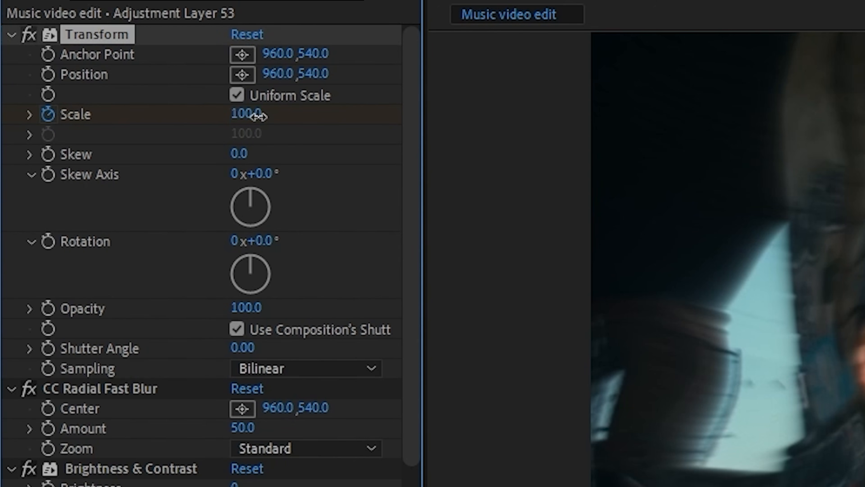
text(12)
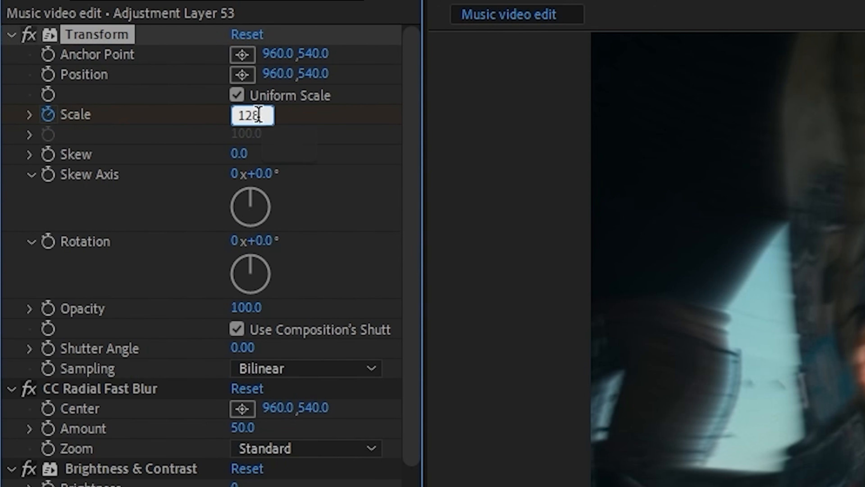
text(8)
key(Return)
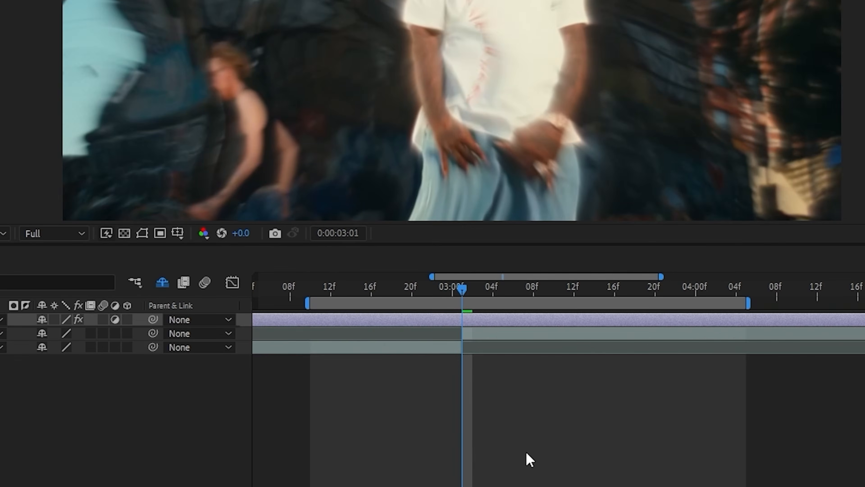
Go back three frames to 0:00:02:22 and set a Transform Scale keyframe of 100 on the adjustment layer.
click(484, 399)
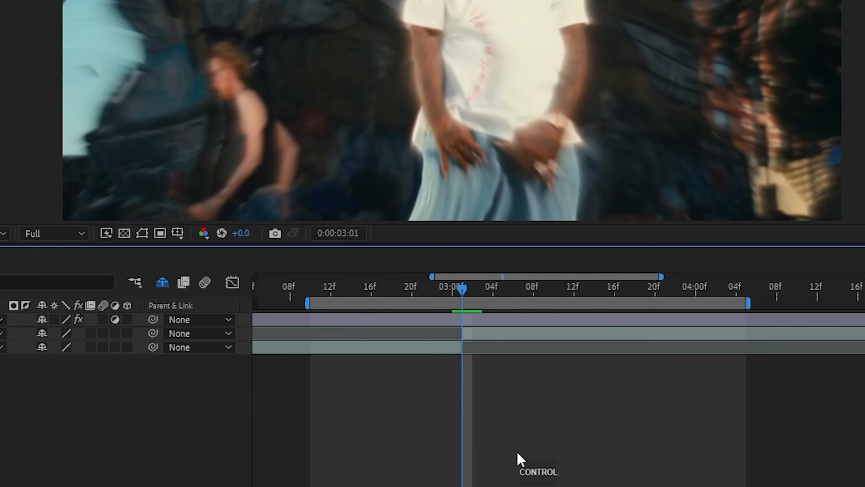
key(ctrl+Left)
key(ctrl+Left)
key(ctrl+Left)
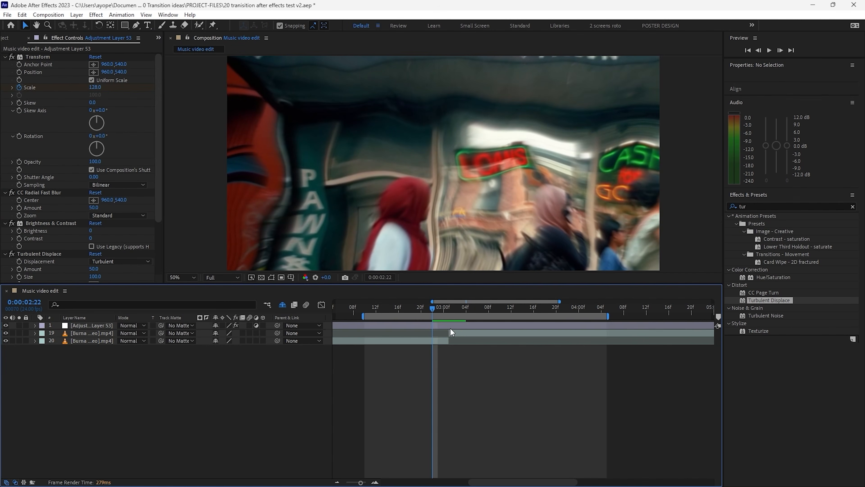
click(451, 327)
click(95, 87)
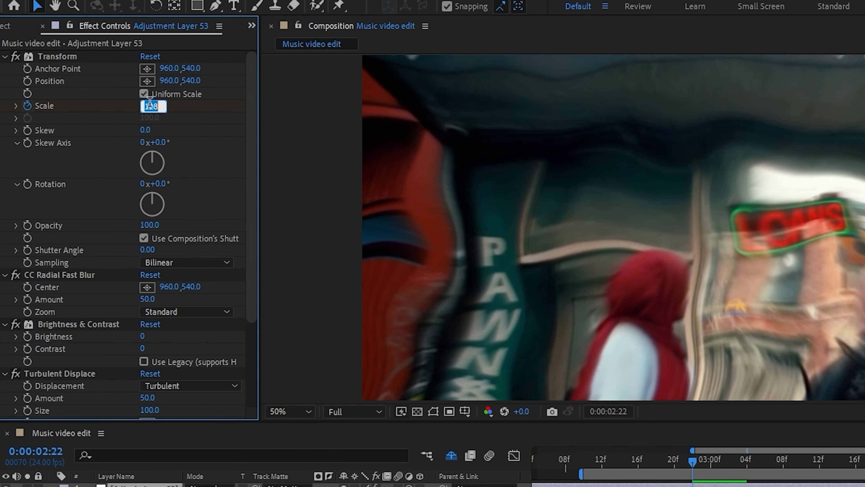
text(100)
key(Return)
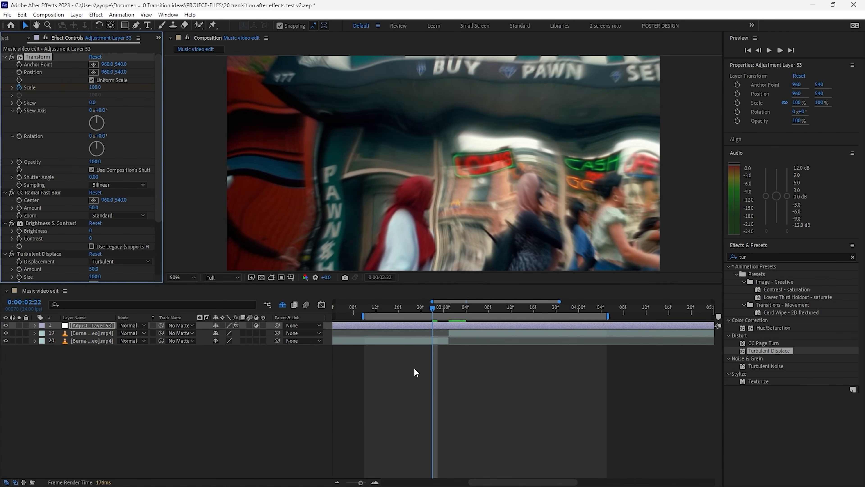
Go forward to 0:00:03:06 and set a Transform Scale keyframe of 100 on the adjustment layer.
key(ctrl+Right)
key(ctrl+Right)
key(ctrl+Right)
key(ctrl+Right)
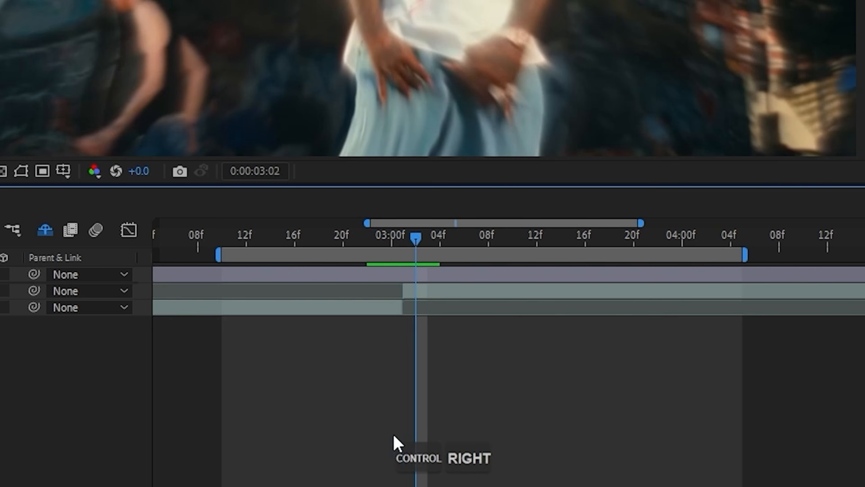
key(ctrl+Right)
key(ctrl+Right)
key(ctrl+Right)
key(ctrl+Right)
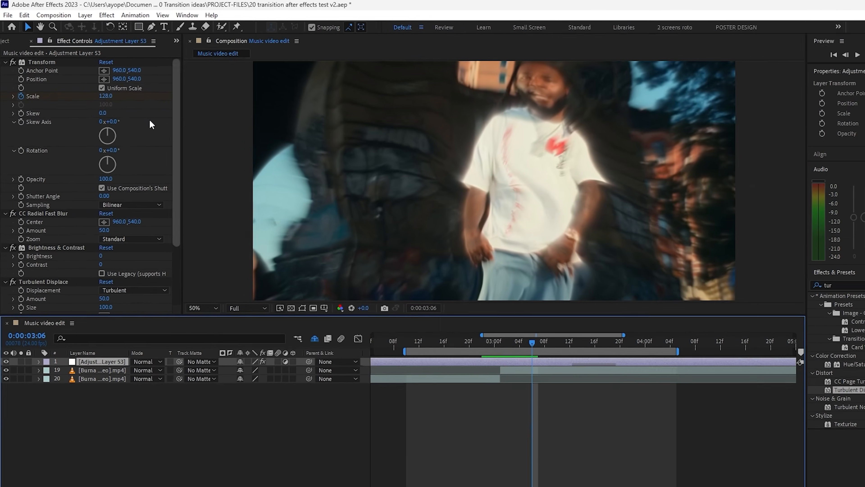
click(107, 95)
text(100)
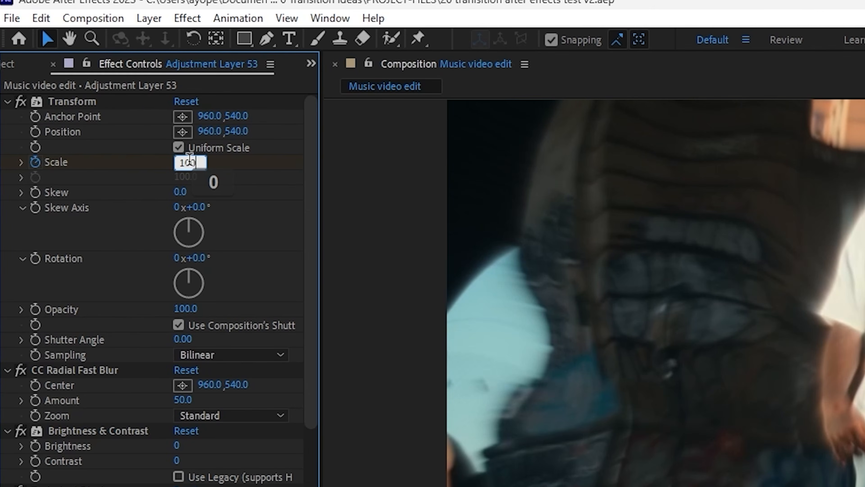
key(Return)
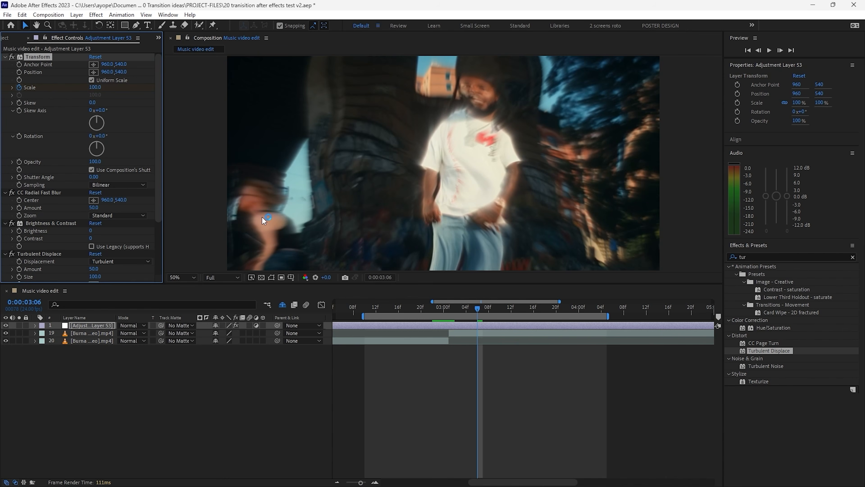
Reveal the adjustment layer's three Scale keyframes and apply Easy Ease to them.
key(u)
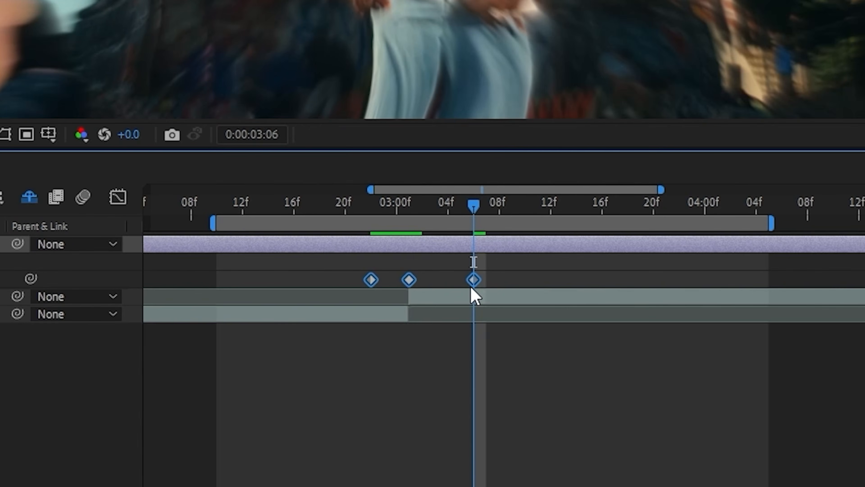
right_click(474, 299)
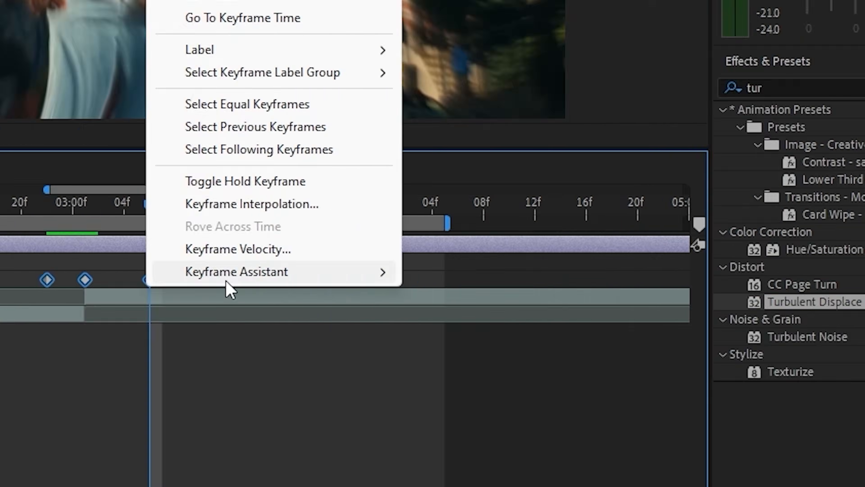
mouse_move(542, 294)
click(486, 341)
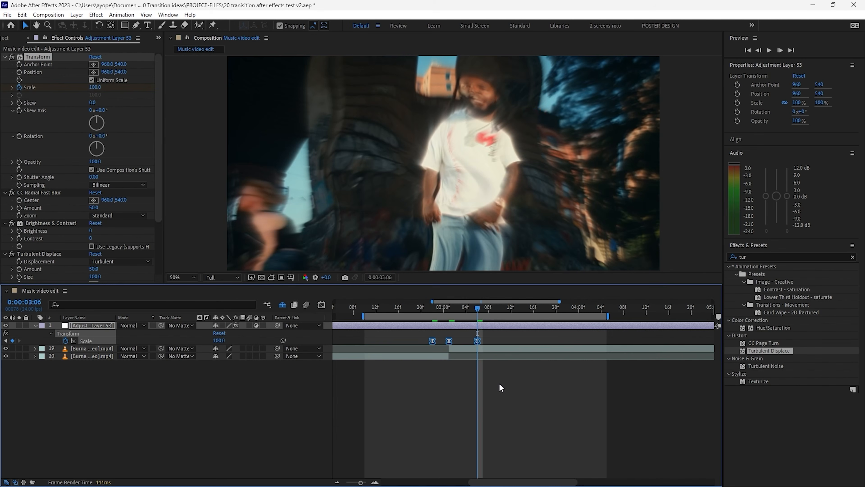
Show the Scale curve in the Graph Editor and lengthen the easing handles of the first and peak keyframes to steepen the rise.
click(322, 304)
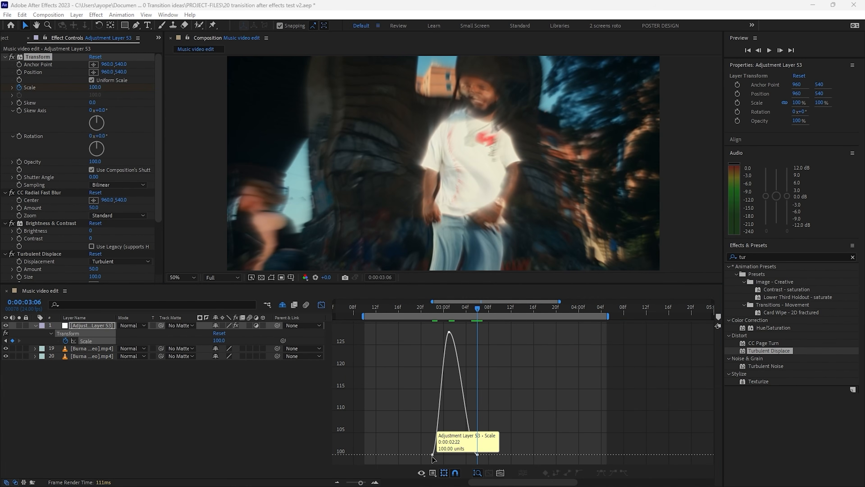
click(441, 458)
drag(437, 454, 441, 455)
mouse_move(444, 331)
mouse_down()
mouse_move(400, 341)
mouse_move(456, 332)
mouse_up()
key(=)
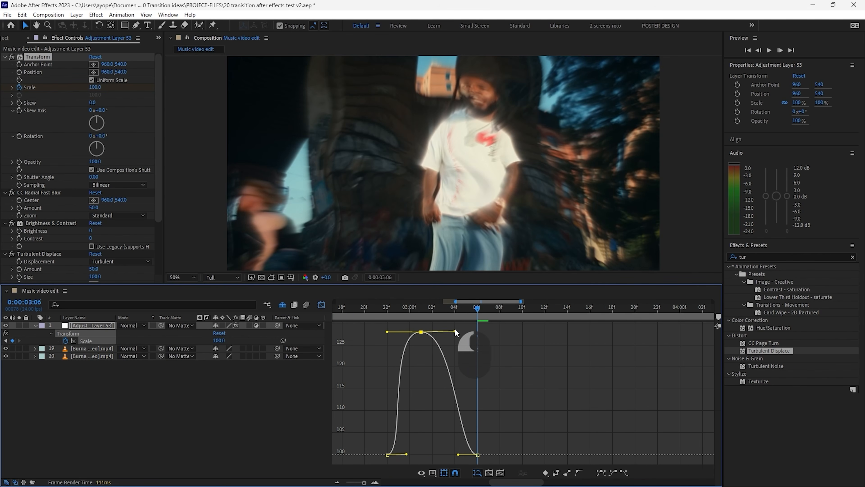
drag(407, 454, 422, 455)
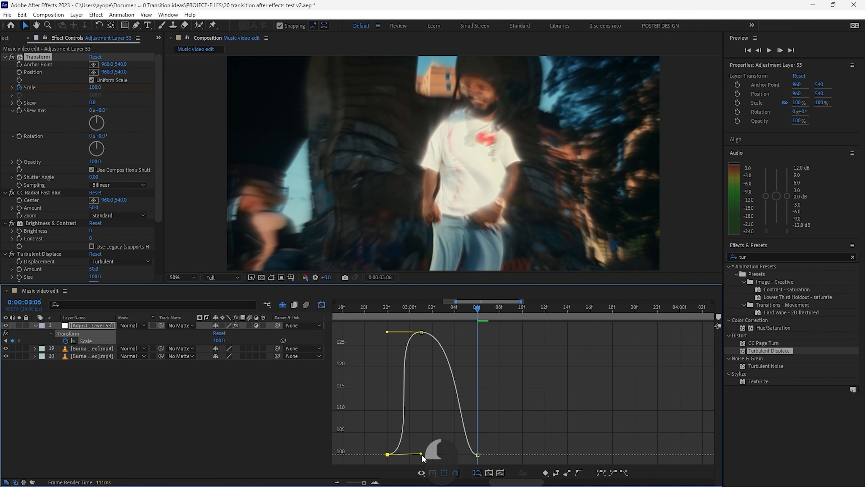
Disable the composition's shutter angle in the Transform effect and set its Shutter Angle to 67.
drag(373, 305, 406, 309)
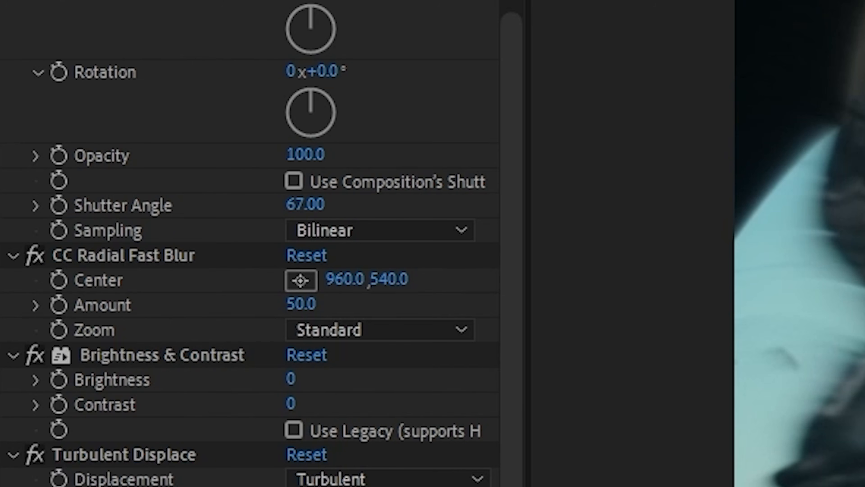
Start keyframing the CC Radial Fast Blur Amount at 0:00:03:01 with a value of 73.
click(77, 305)
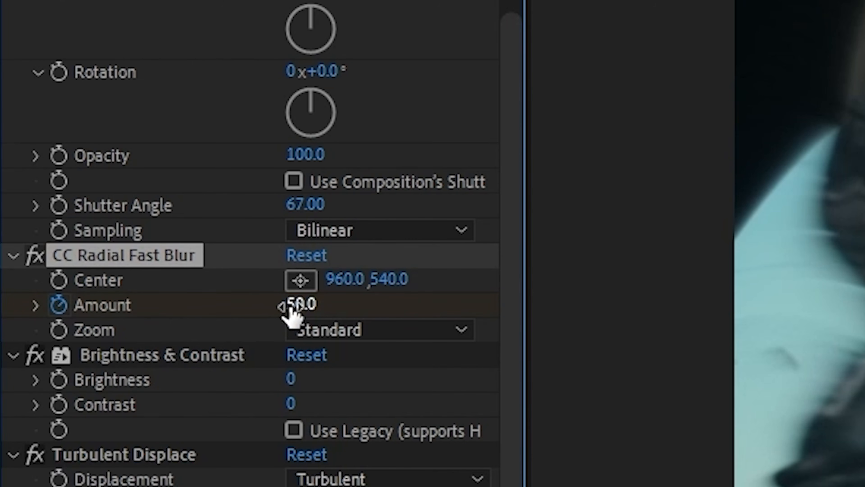
click(302, 304)
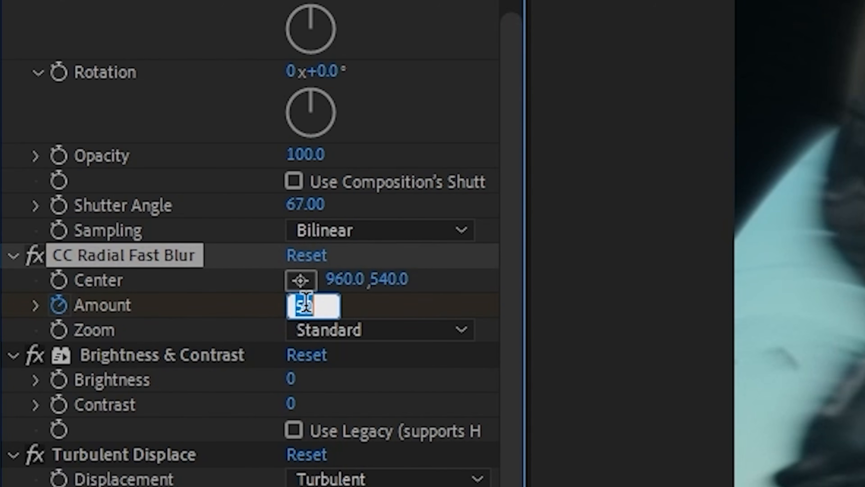
text(73)
key(Return)
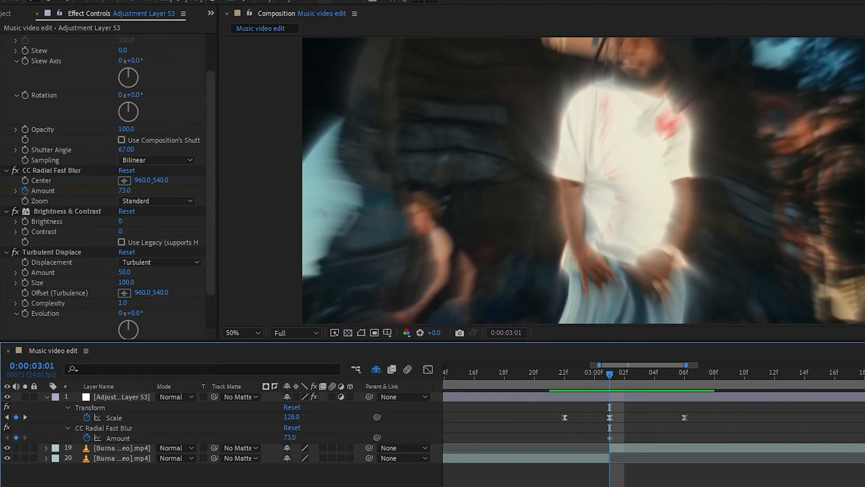
Go back to 0:00:02:22 and set a CC Radial Fast Blur Amount keyframe of 0.
key(ctrl+Left)
key(ctrl+Left)
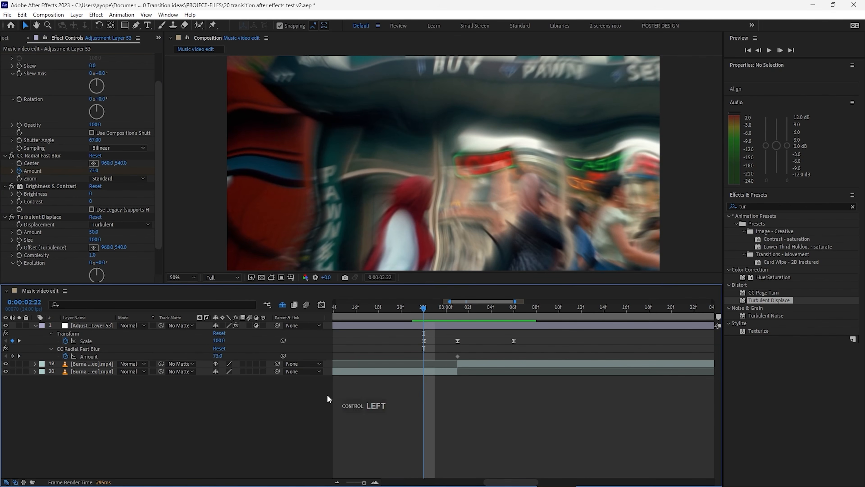
click(93, 170)
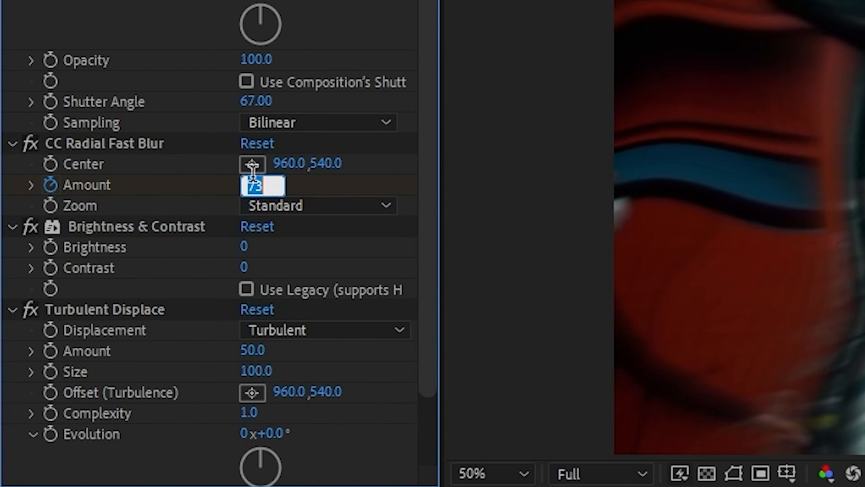
text(0)
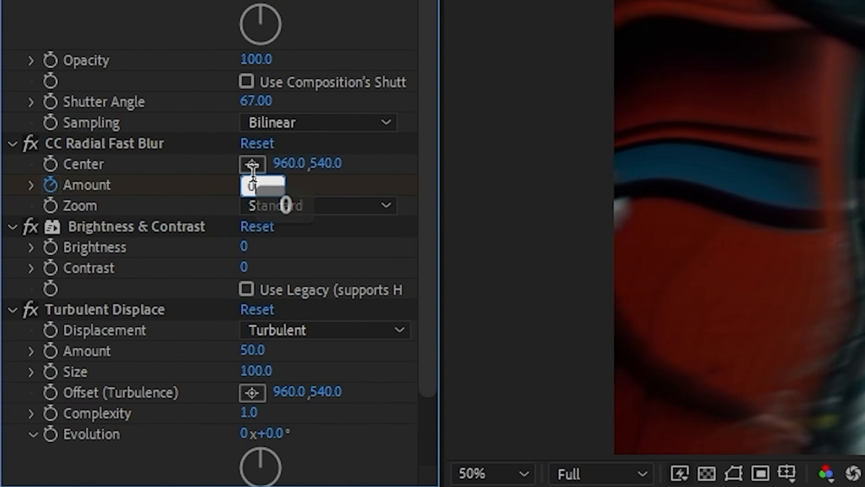
key(Return)
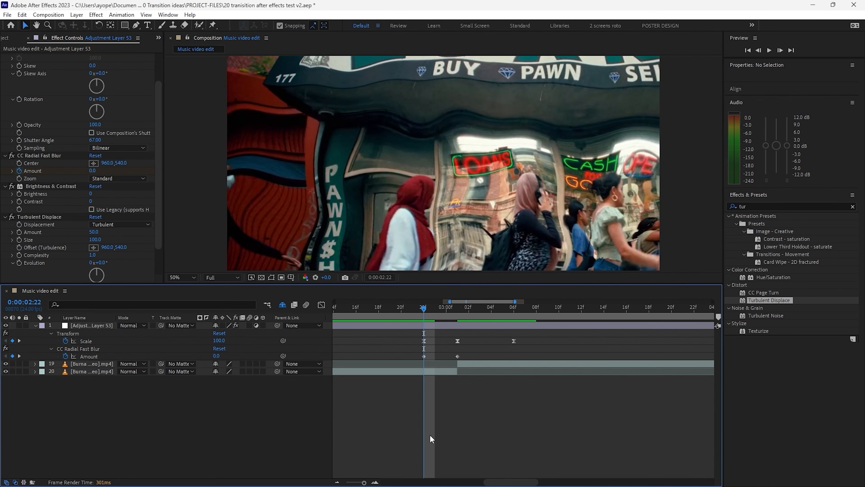
Go forward to 0:00:03:08 and set a CC Radial Fast Blur Amount keyframe of 0.
key(ctrl+Right)
key(ctrl+Right)
key(ctrl+Right)
key(ctrl+Right)
key(ctrl+Right)
key(ctrl+Right)
key(ctrl+Right)
key(ctrl+Right)
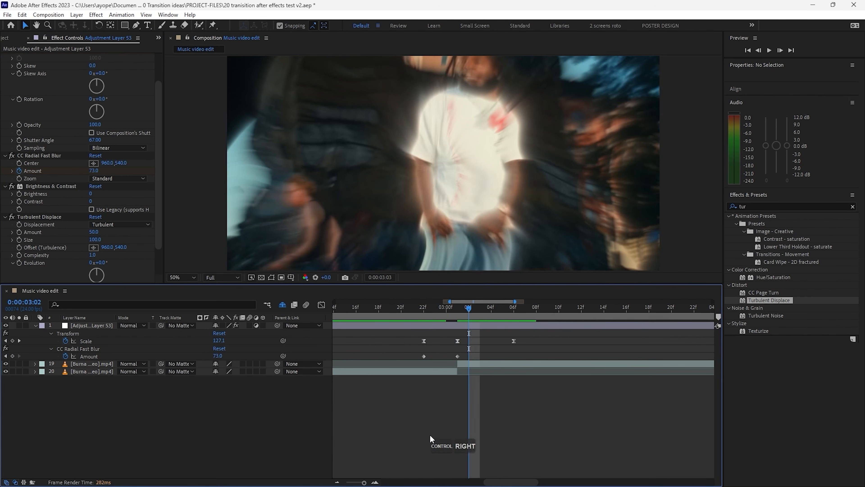
key(ctrl+Right)
key(ctrl+Right)
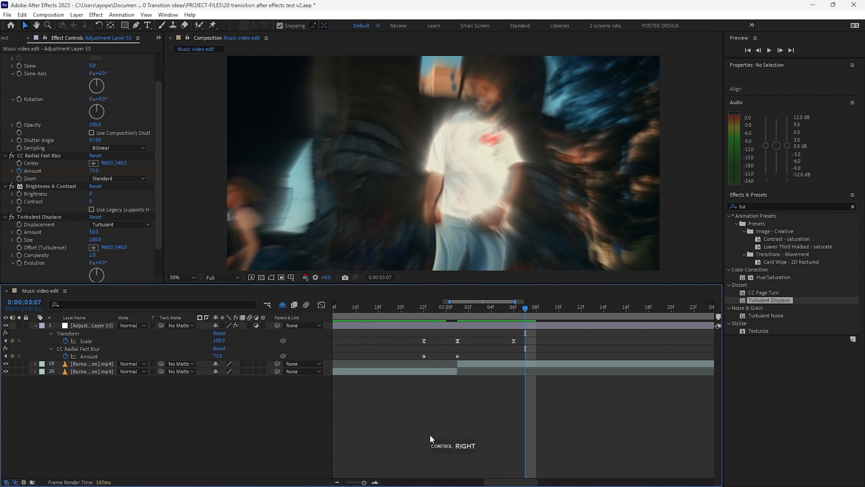
click(94, 170)
text(0)
key(Return)
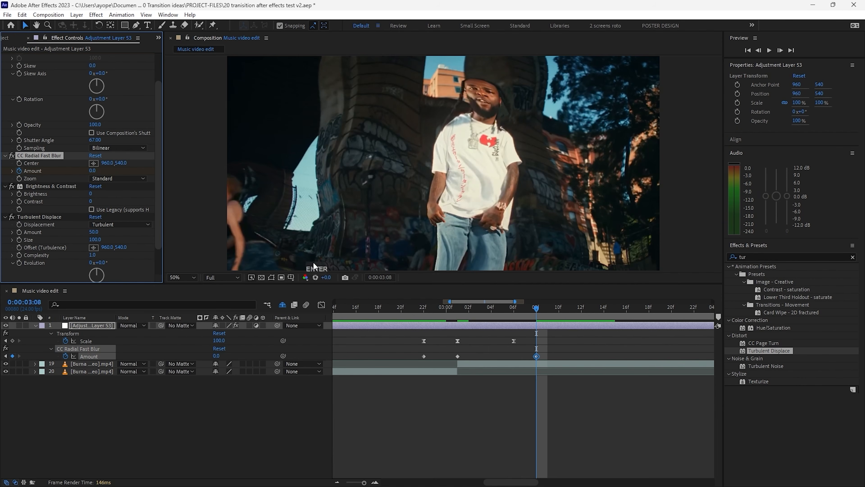
Apply Easy Ease to the three radial blur Amount keyframes.
drag(562, 352, 400, 361)
right_click(537, 356)
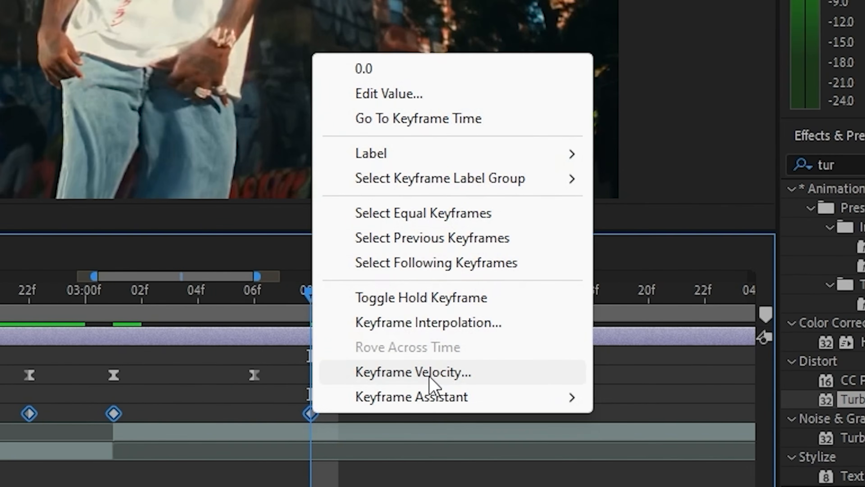
mouse_move(515, 375)
click(471, 258)
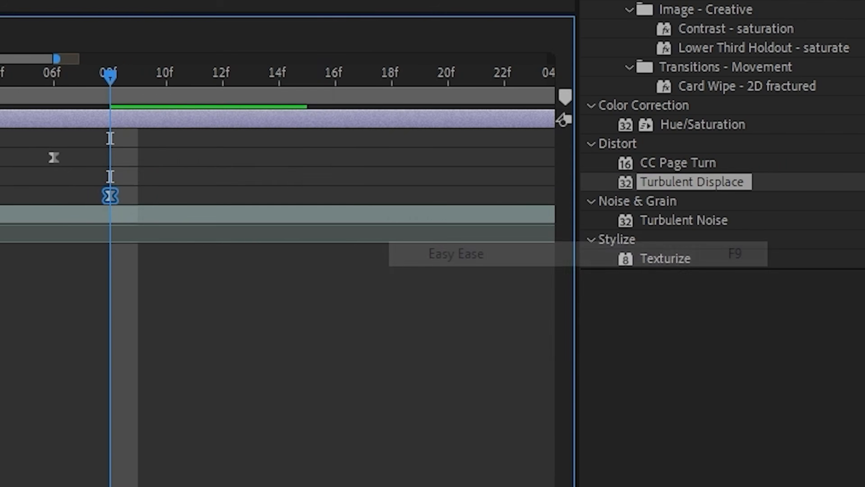
Show the radial blur Amount curve in the Graph Editor, lengthen the last keyframe's easing handle, and return to the keyframe view.
click(321, 306)
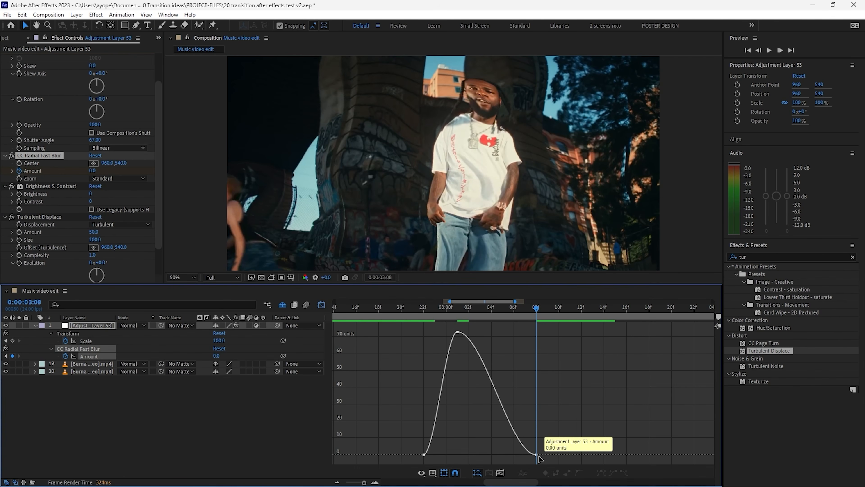
click(519, 444)
drag(511, 454, 501, 448)
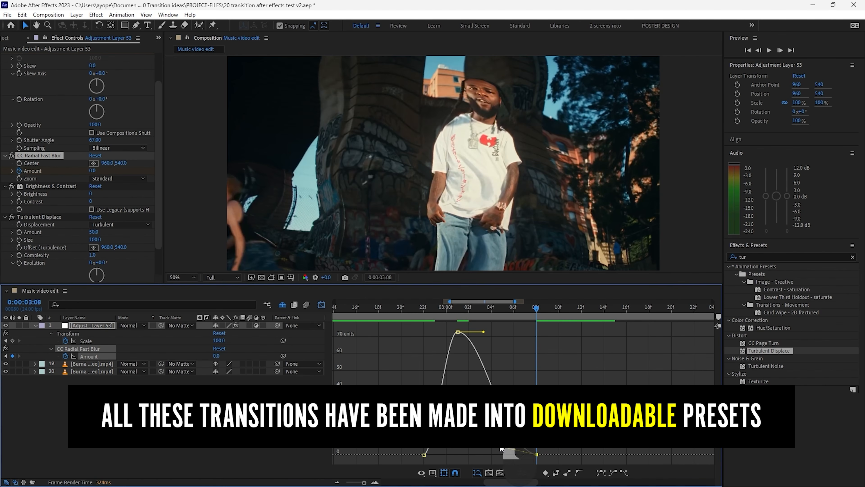
click(319, 307)
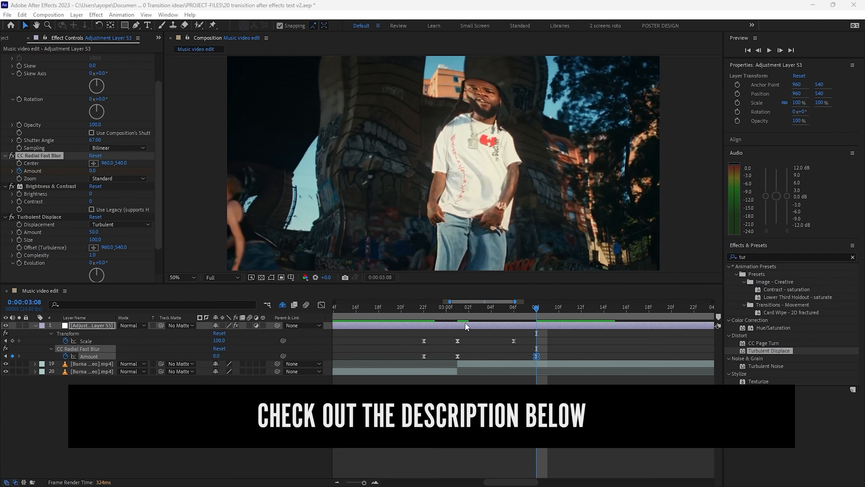
Return to 0:00:03:01 and start keyframing the Brightness & Contrast effect's Brightness at 91.
click(458, 312)
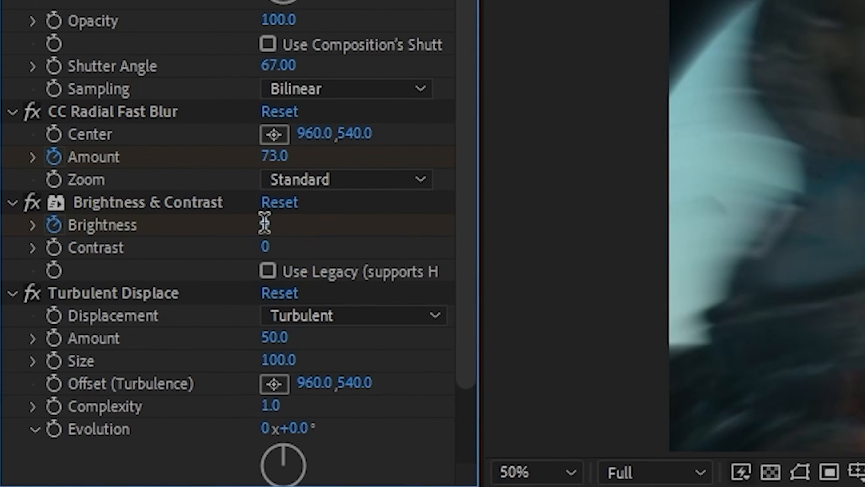
click(90, 193)
text(91)
key(Return)
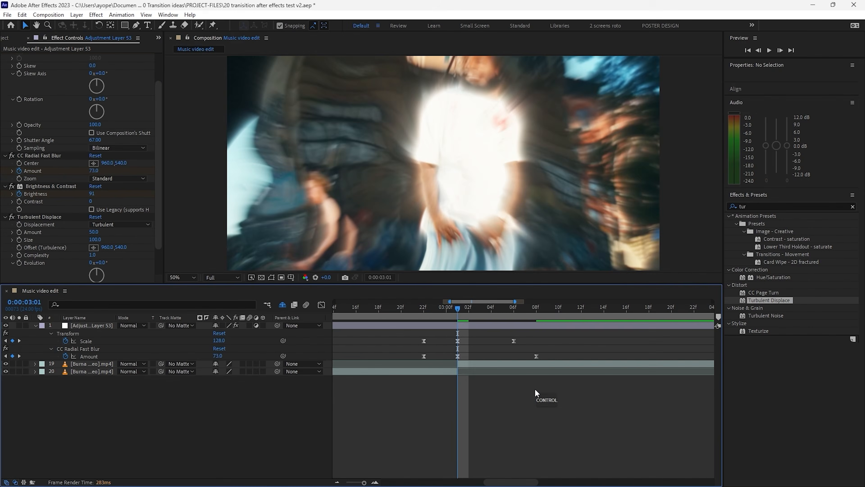
Go back to 0:00:02:23 and set a Brightness keyframe of 0.
key(ctrl+Left)
key(ctrl+Left)
click(92, 193)
text(0)
key(Return)
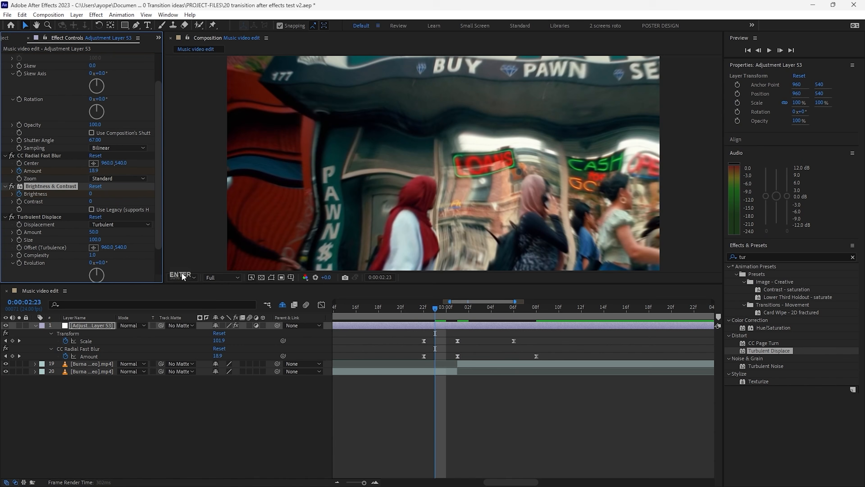
Go forward to 0:00:03:08 and set a Brightness keyframe of 0.
click(483, 421)
key(ctrl+Right)
key(ctrl+Right)
key(ctrl+Right)
key(ctrl+Right)
key(ctrl+Right)
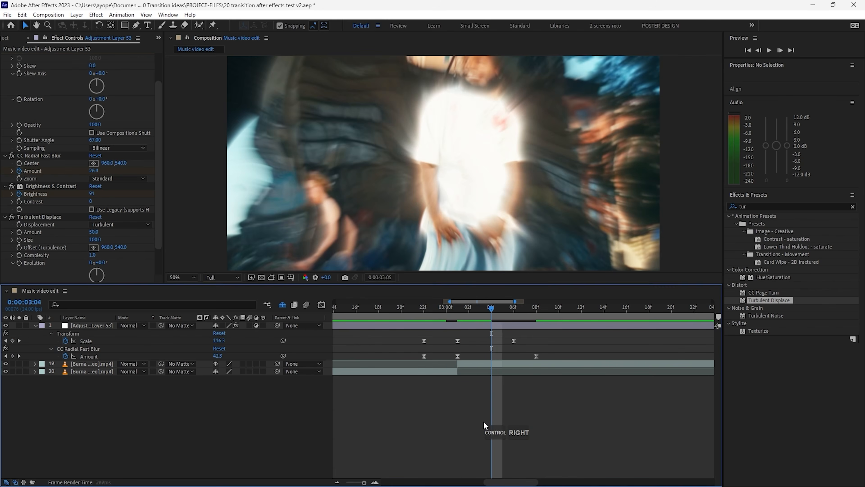
key(ctrl+Right)
key(ctrl+Right)
key(ctrl+Right)
key(ctrl+Right)
click(91, 194)
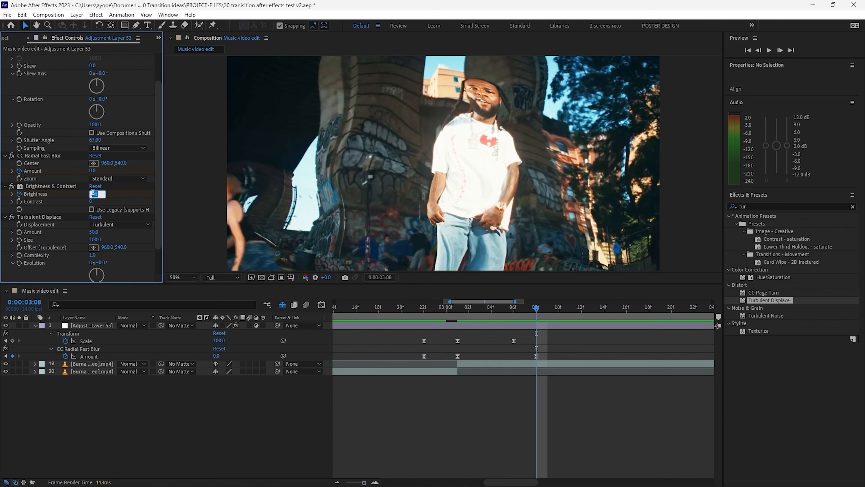
text(0)
key(Return)
Reveal the adjustment layer's modified properties and apply Easy Ease to its three Brightness keyframes.
click(497, 327)
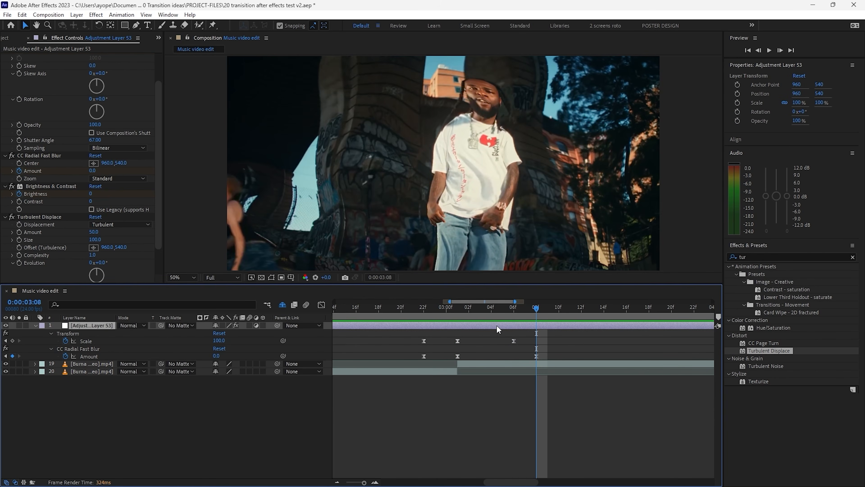
key(u)
key(u)
drag(564, 388, 411, 402)
right_click(538, 395)
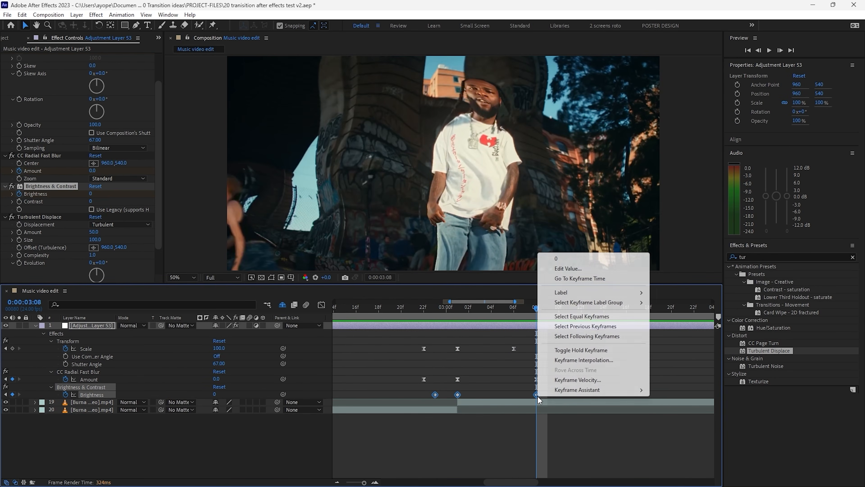
mouse_move(601, 390)
click(676, 418)
Steepen the rise of the Brightness curve with its easing handles in the Graph Editor, then return to the keyframe view at 0:00:03:01.
click(322, 305)
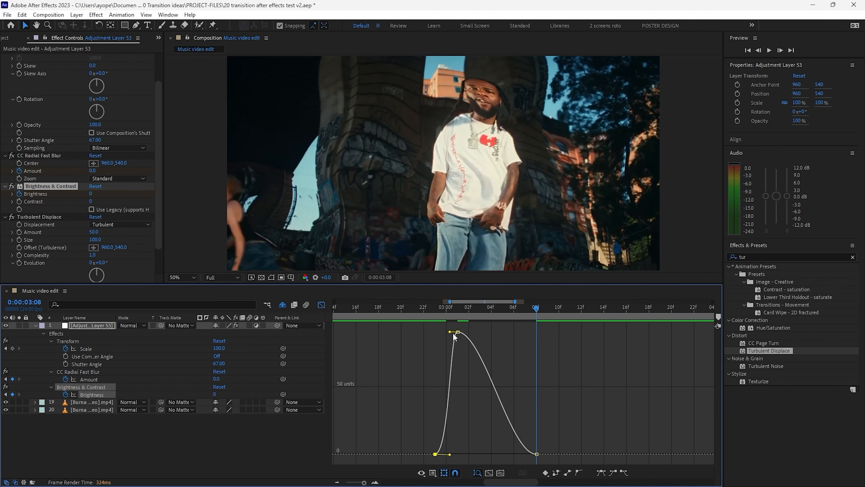
drag(488, 332, 483, 337)
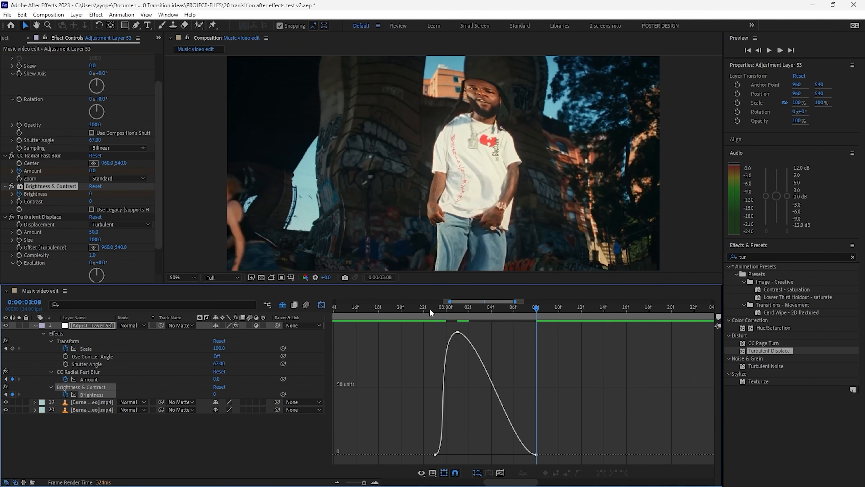
click(429, 309)
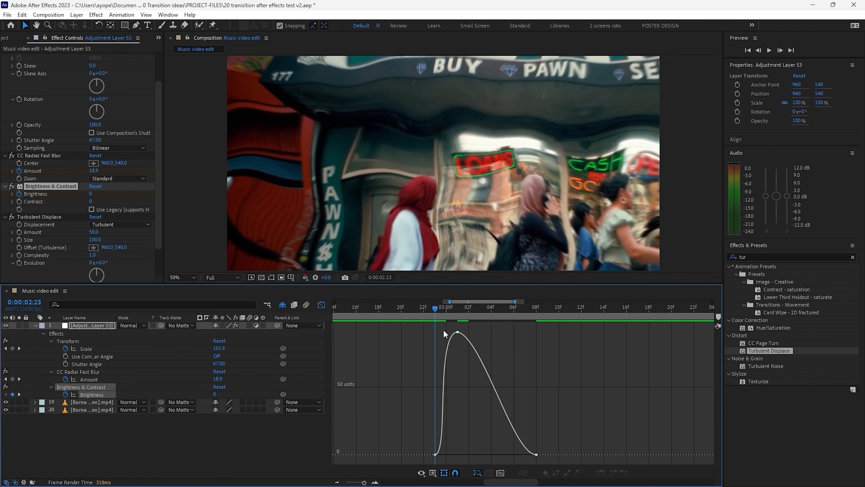
drag(477, 313, 456, 319)
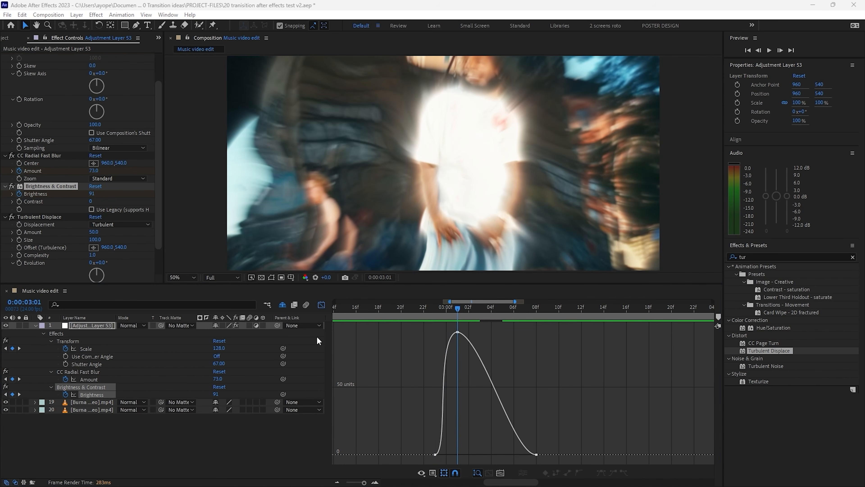
click(322, 305)
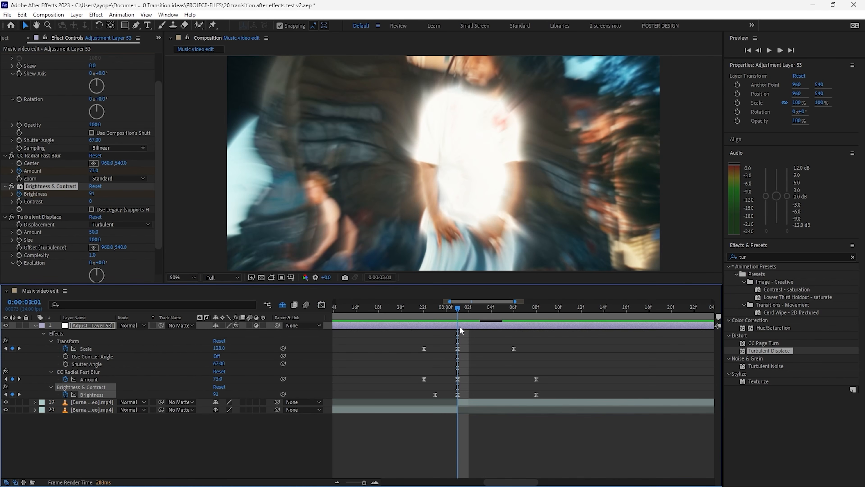
Set Turbulent Displace to Bulge displacement with Size 290 and Complexity 2.5.
click(117, 223)
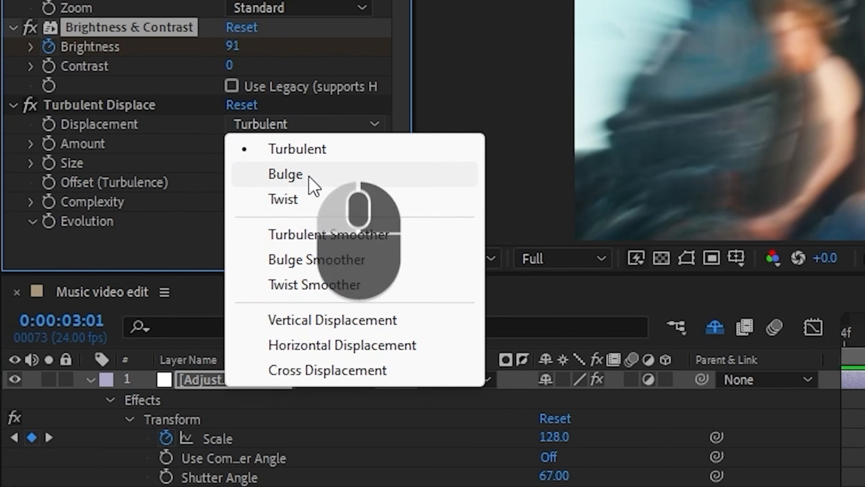
click(121, 245)
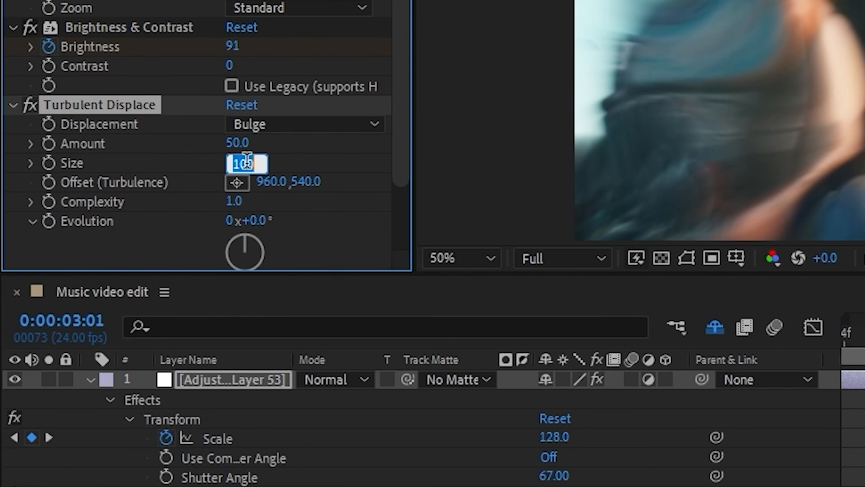
click(235, 200)
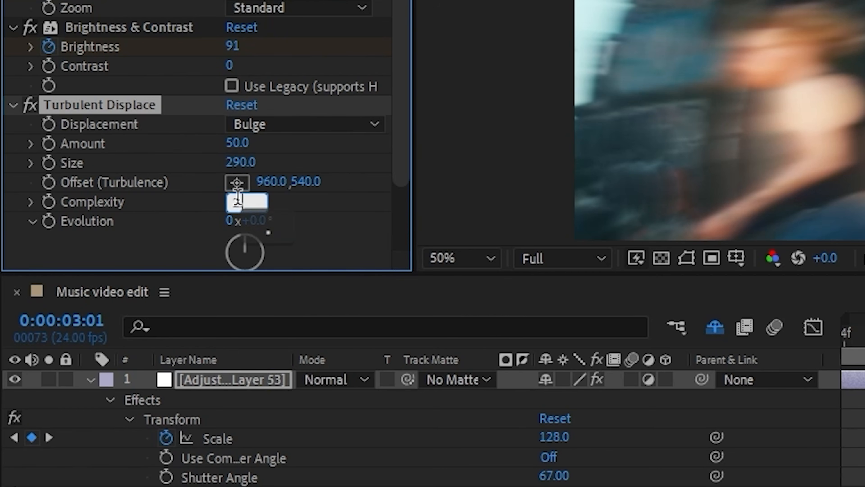
text(2.5)
key(Return)
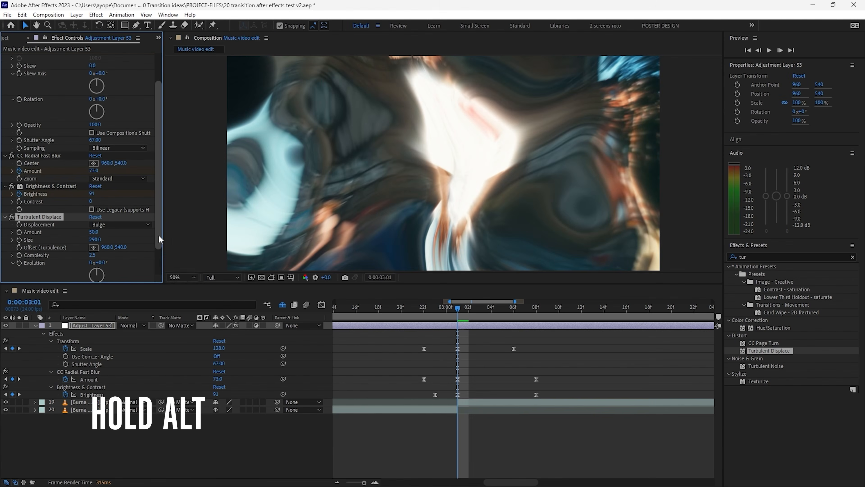
Add the expression time*300 to the Evolution property of Turbulent Displace.
scroll(158, 235, down, 1)
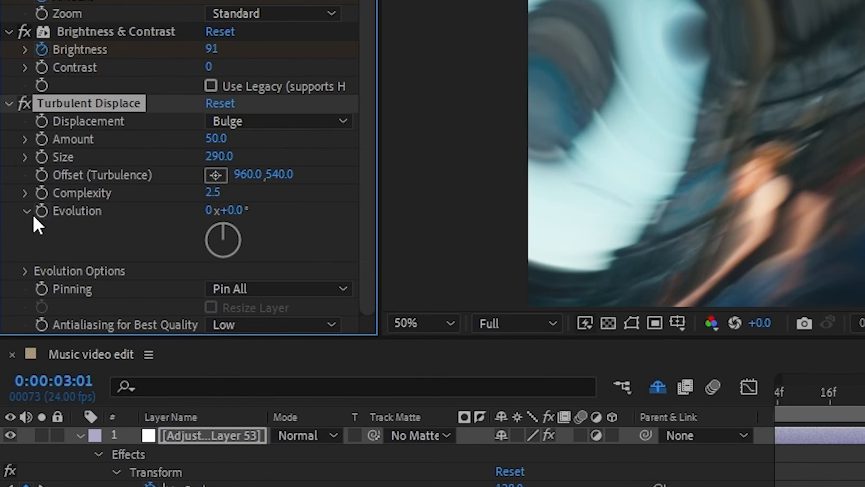
alt+click(42, 212)
text(time*300)
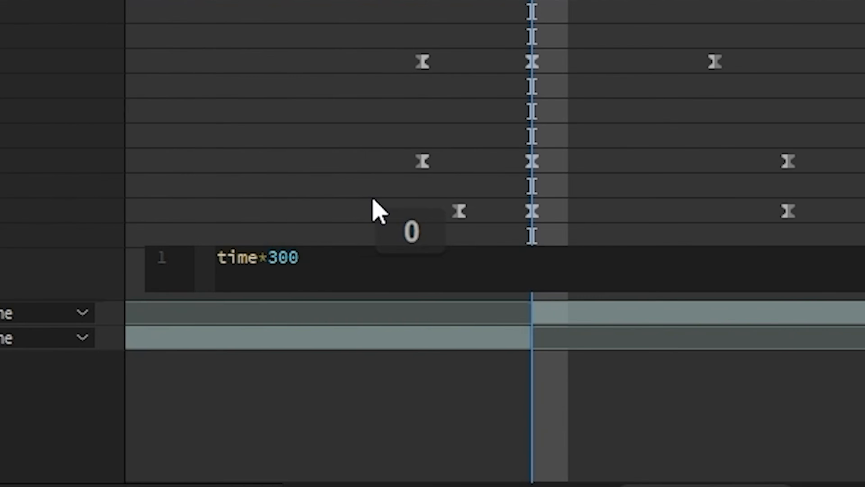
click(299, 194)
Start keyframing the Turbulent Displace Amount at 0:00:03:02 with a value of 25.
drag(432, 310, 456, 310)
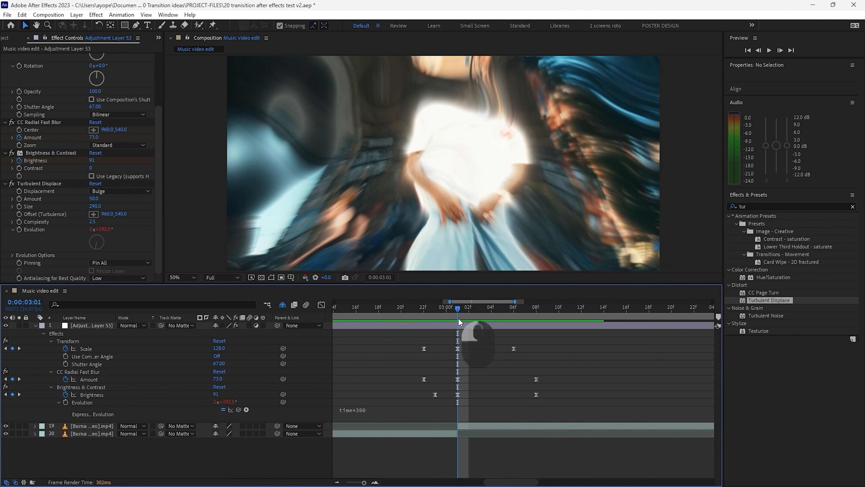
click(461, 324)
key(ctrl+Right)
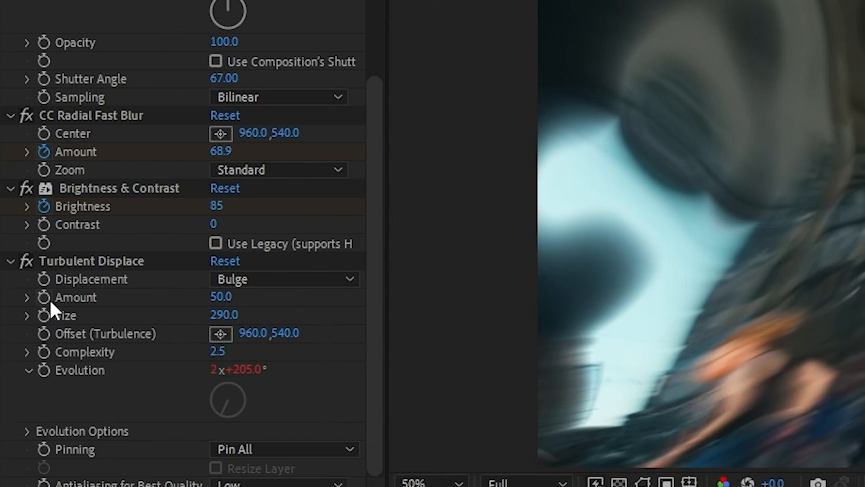
click(20, 199)
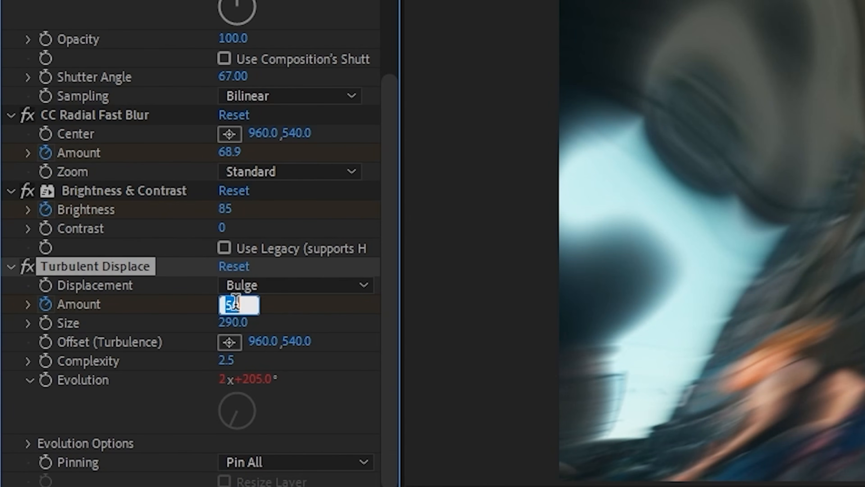
key(Return)
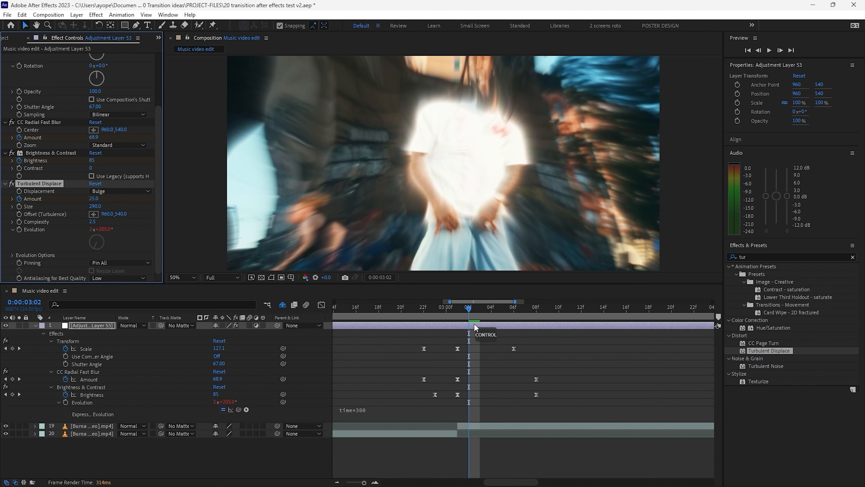
Keyframe the Turbulent Displace Amount at 0 at 0:00:03:13.
key(ctrl+Left)
key(ctrl+Right)
key(ctrl+Right)
key(ctrl+Right)
key(ctrl+Right)
key(ctrl+Right)
key(ctrl+Right)
key(ctrl+Right)
key(ctrl+Right)
key(ctrl+Right)
key(ctrl+Right)
key(ctrl+Right)
key(ctrl+Right)
key(ctrl+Right)
click(93, 198)
text(0)
key(Return)
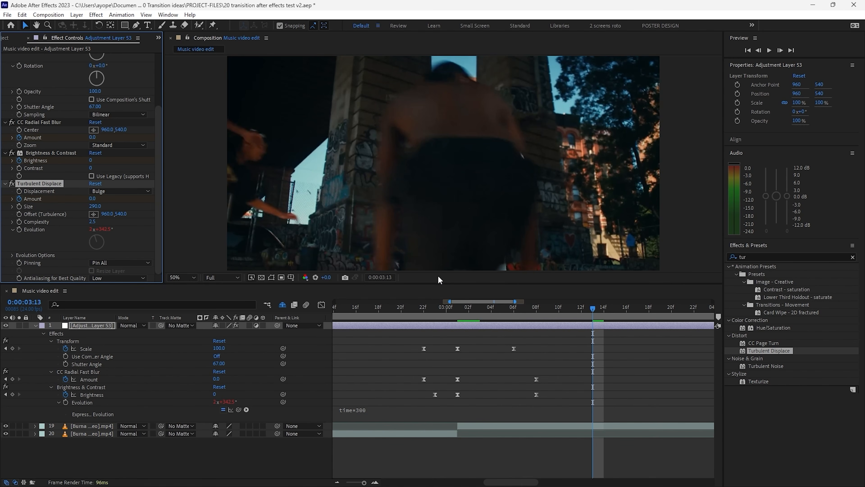
Go to 0:00:03:00 and set the Turbulent Displace Amount to 0.
drag(489, 308, 458, 311)
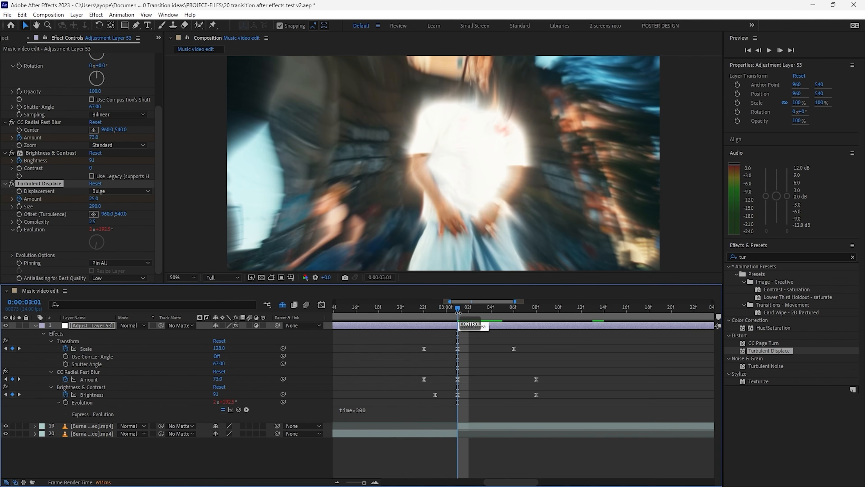
key(ctrl+Left)
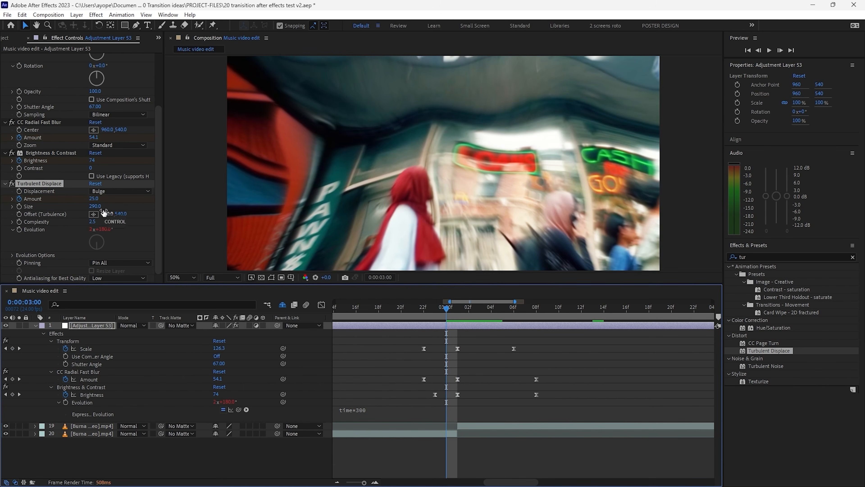
click(93, 198)
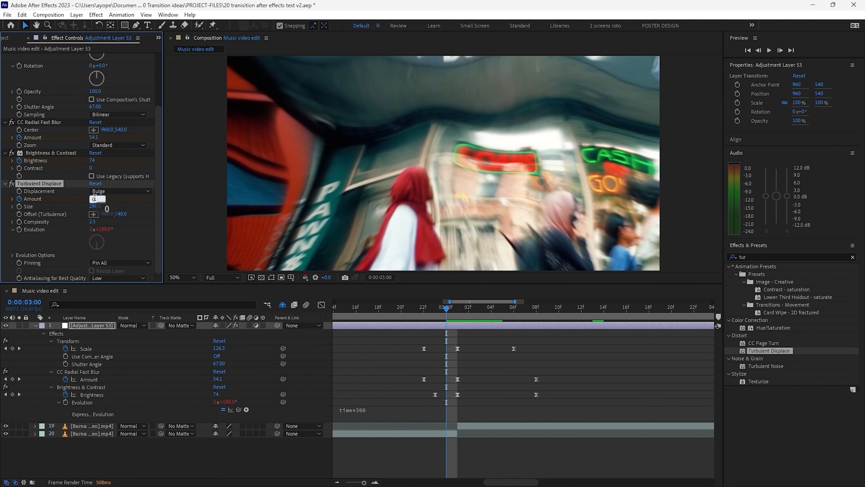
Reveal the adjustment layer's modified properties and apply Easy Ease to the three Turbulent Displace Amount keyframes.
key(u)
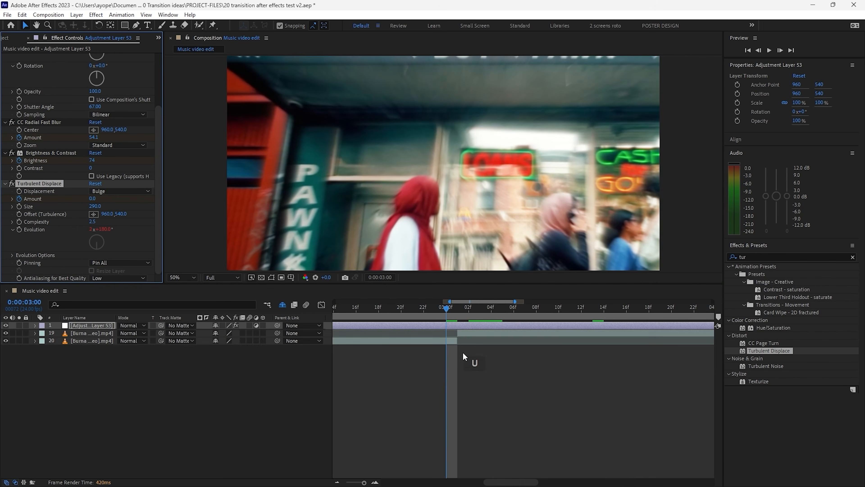
key(u)
key(u)
drag(608, 417, 445, 428)
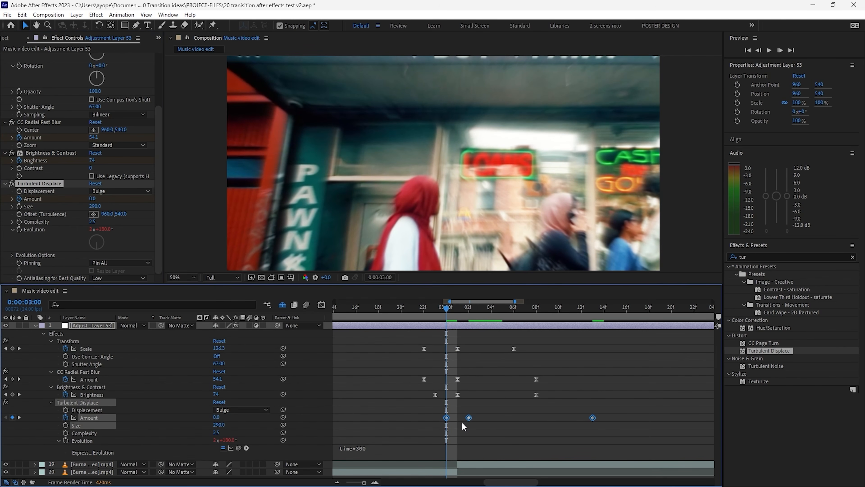
right_click(470, 419)
mouse_move(571, 409)
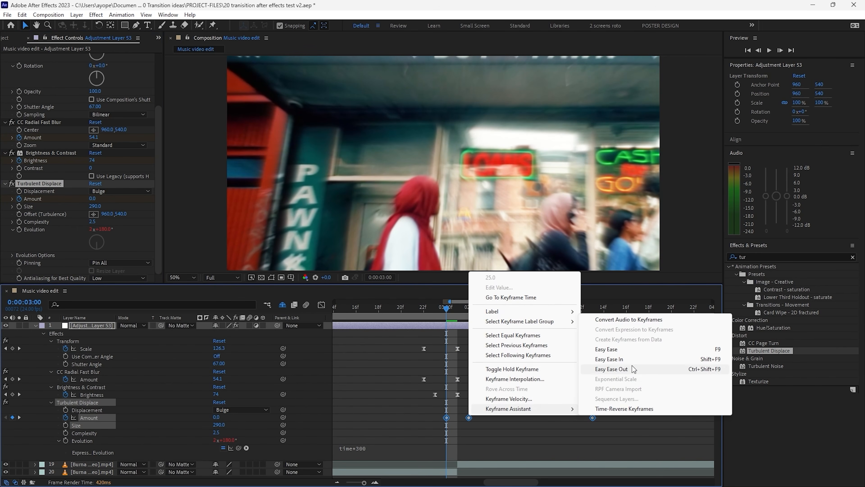
click(638, 354)
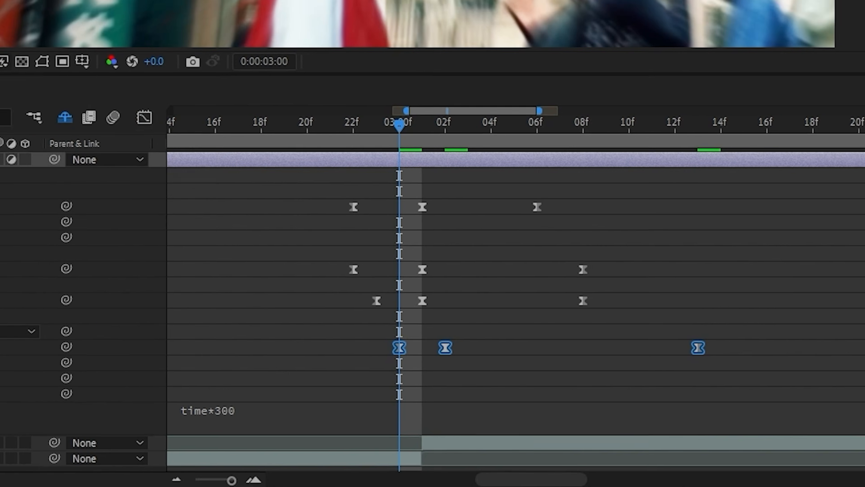
Steepen the rise of the Turbulent Displace Amount curve with its easing handles in the Graph Editor, then select the last keyframe.
key(shift+F3)
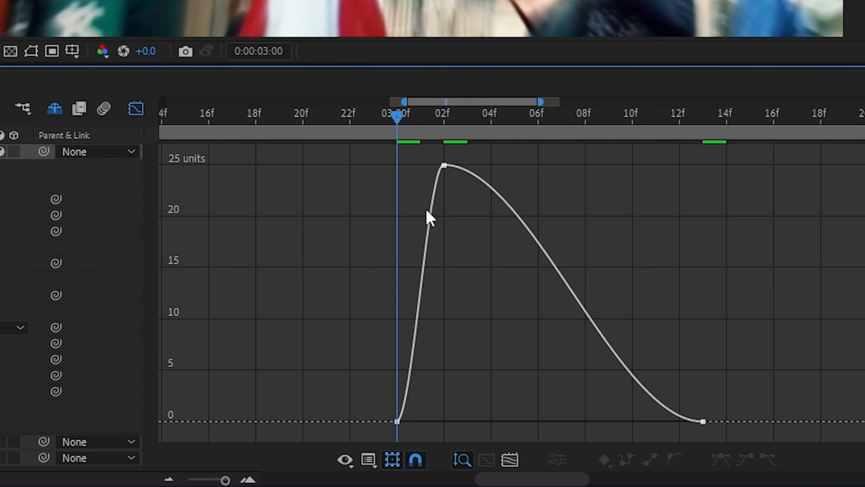
click(443, 165)
drag(428, 166, 399, 170)
drag(413, 422, 430, 418)
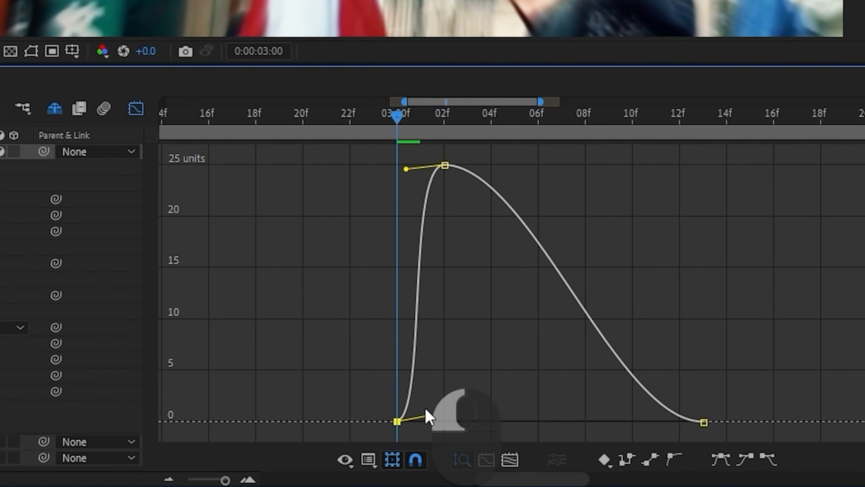
click(703, 421)
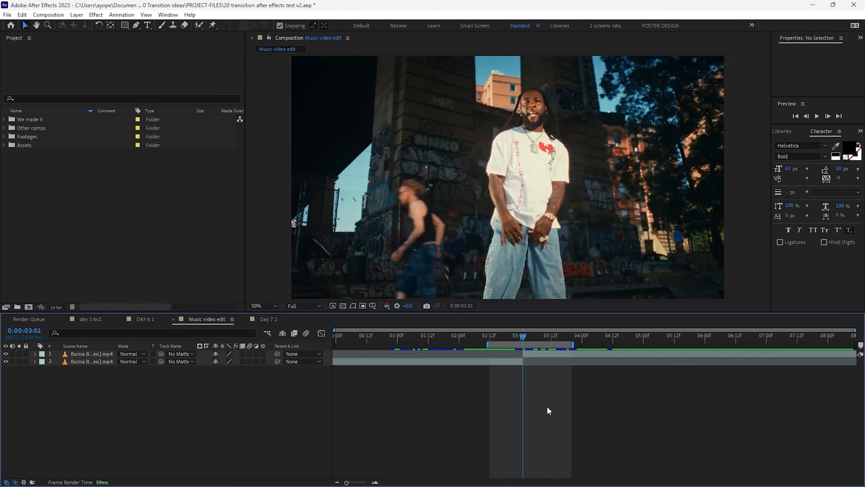
Create a new adjustment layer above the two clips in the Music video edit composition.
right_click(514, 417)
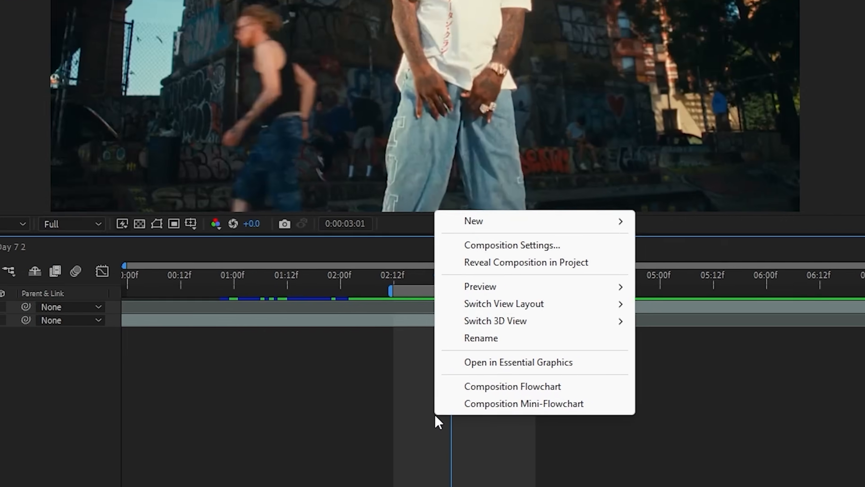
mouse_move(543, 305)
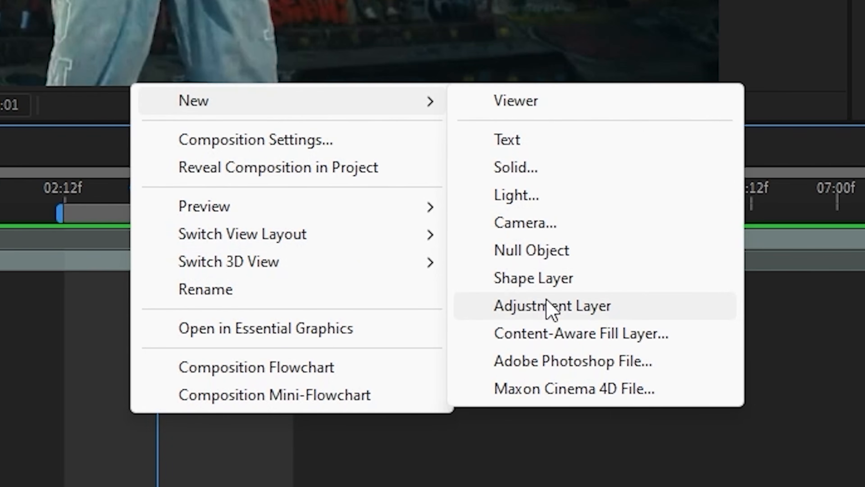
click(688, 305)
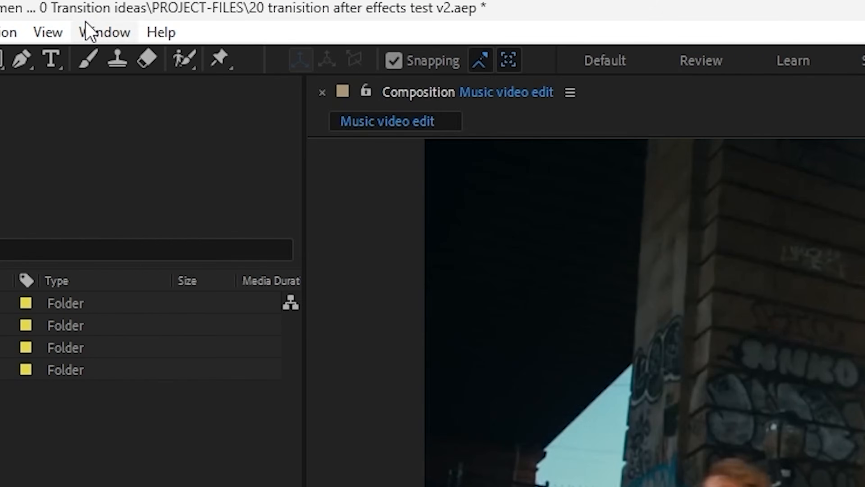
Show the effects list, find Fast Box Blur with the search term "fast" and apply it to the adjustment layer.
click(167, 15)
click(264, 201)
key(BackSpace)
key(BackSpace)
key(BackSpace)
key(BackSpace)
key(BackSpace)
text(fast)
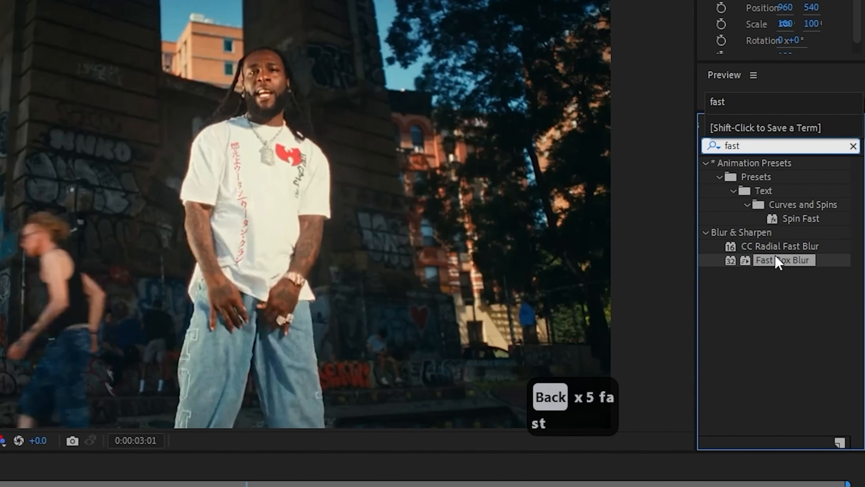
drag(777, 262, 534, 356)
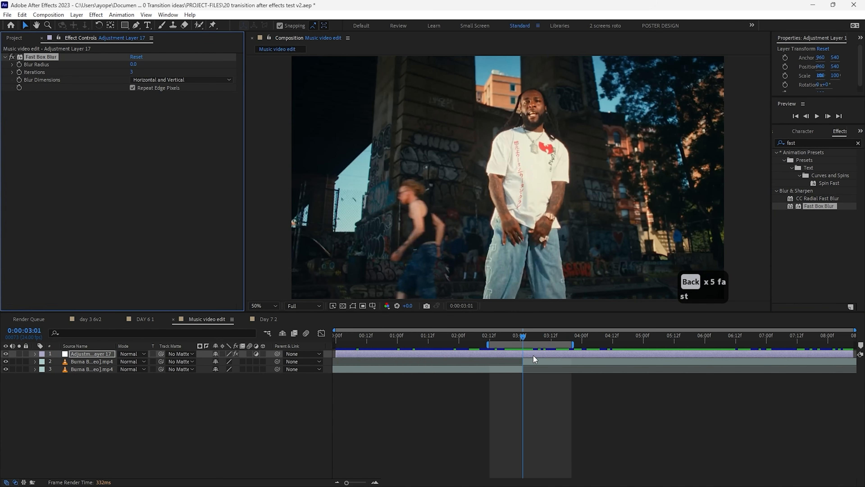
Keyframe the Blur Radius at 47 on the cut at 0:00:03:01 and set Blur Dimensions to Horizontal.
click(505, 341)
drag(479, 320, 509, 316)
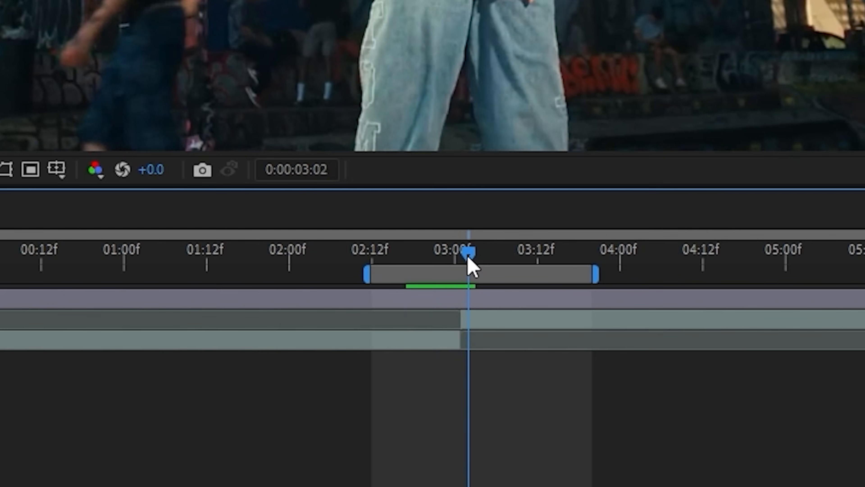
drag(468, 257, 465, 263)
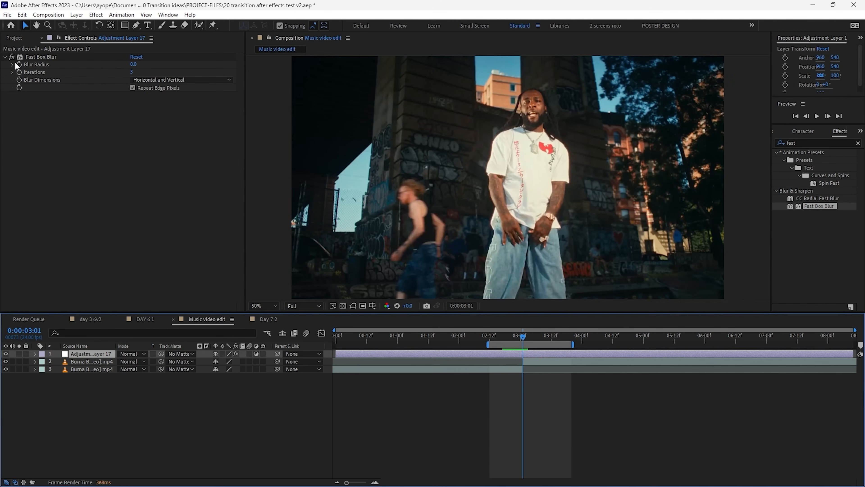
click(18, 65)
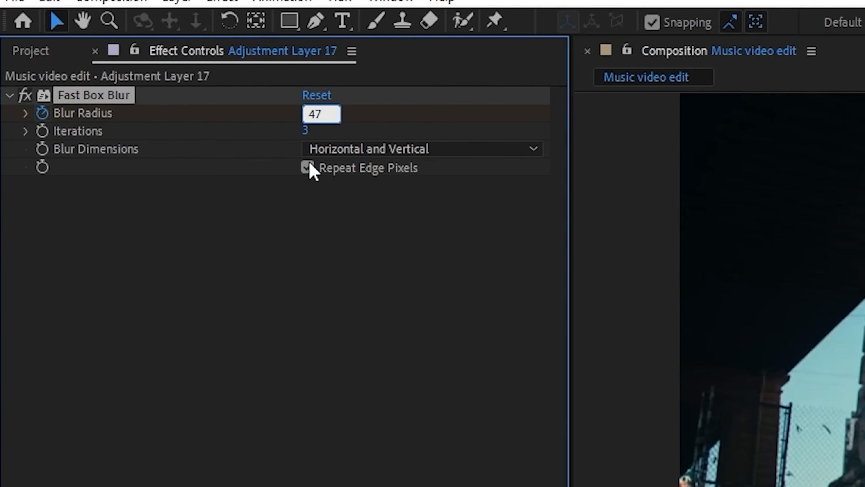
text(47)
key(Return)
click(391, 150)
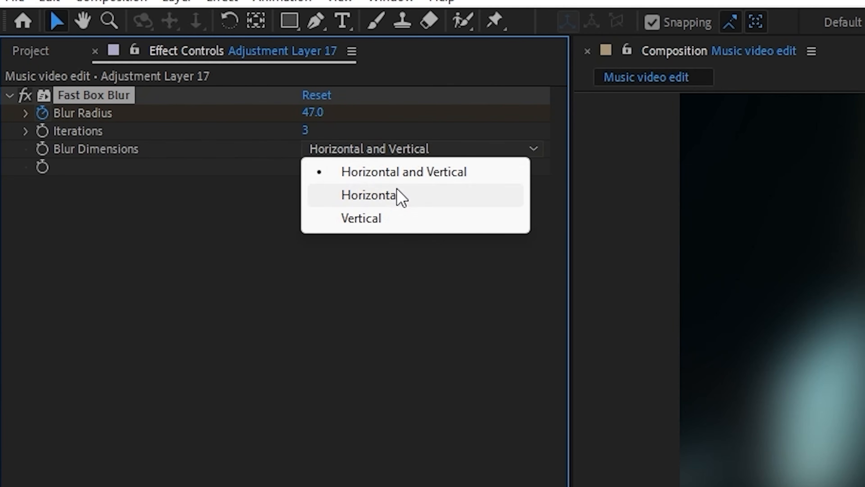
click(398, 195)
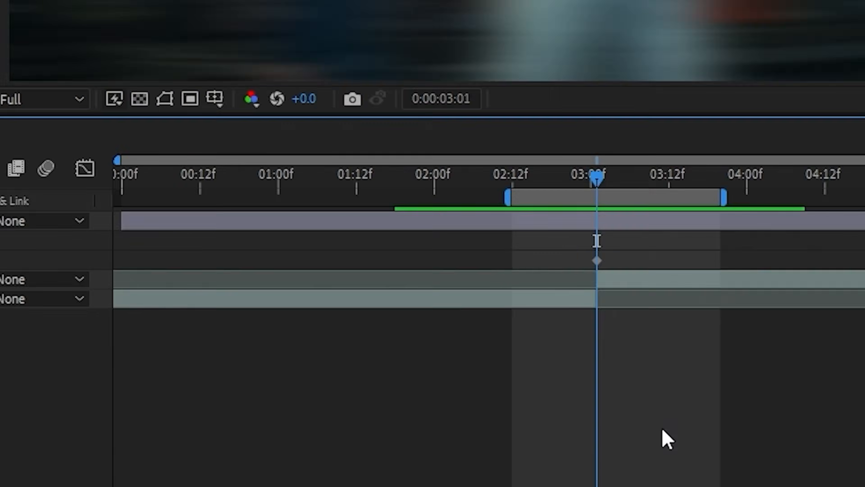
Keyframe the Blur Radius at 0 two frames before the cut, at 0:00:02:23.
key(Page_Up)
key(Page_Up)
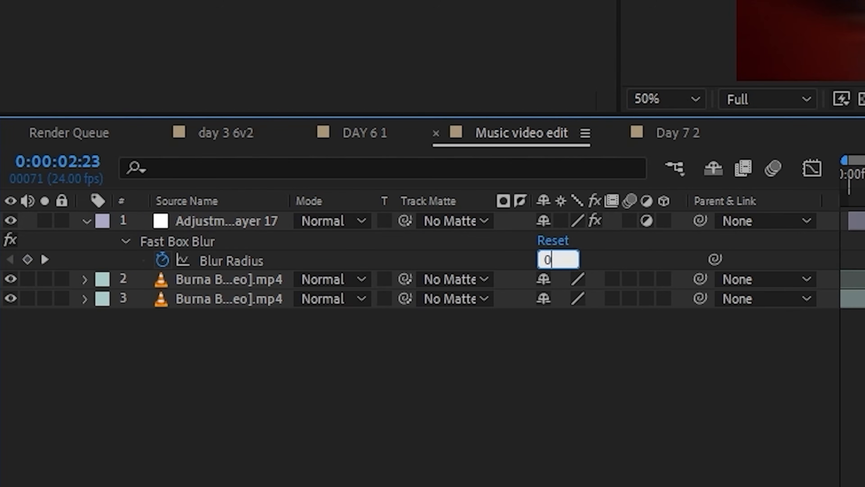
key(Return)
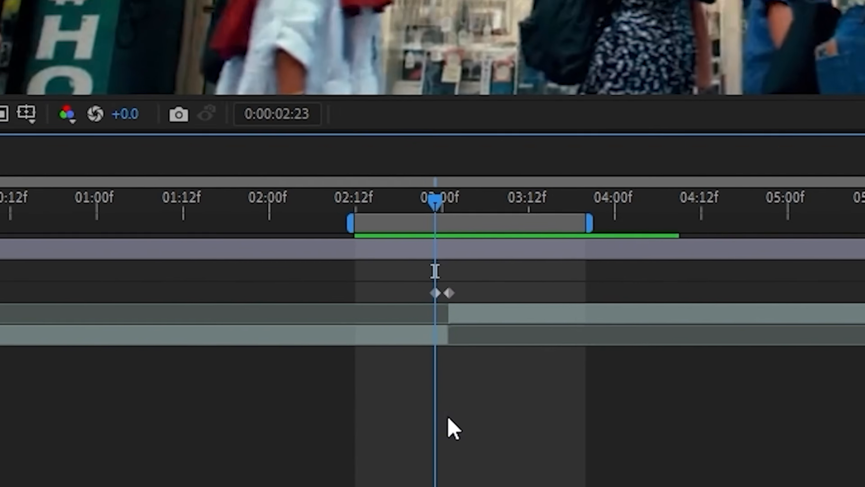
Keyframe the Blur Radius at 0 at 0:00:03:05, then preview the blur transition from just before the cut.
key(Page_Down)
key(Page_Down)
key(Page_Down)
key(Page_Down)
key(Page_Down)
key(Page_Down)
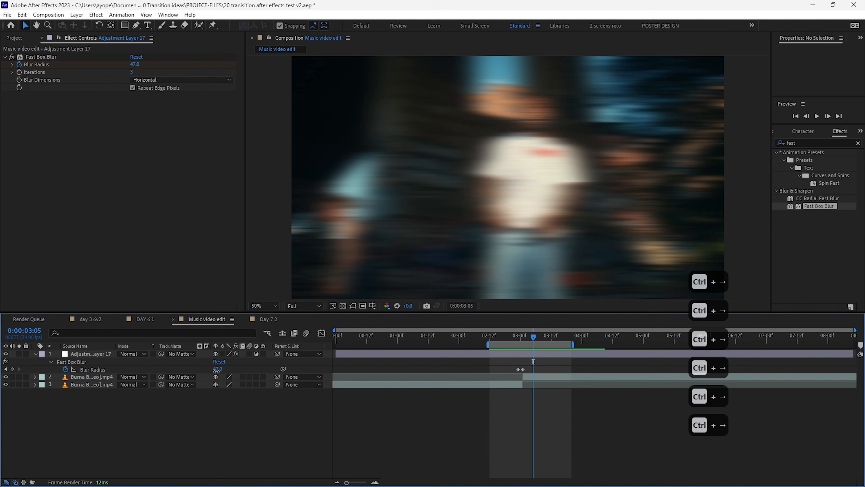
text(0)
key(Return)
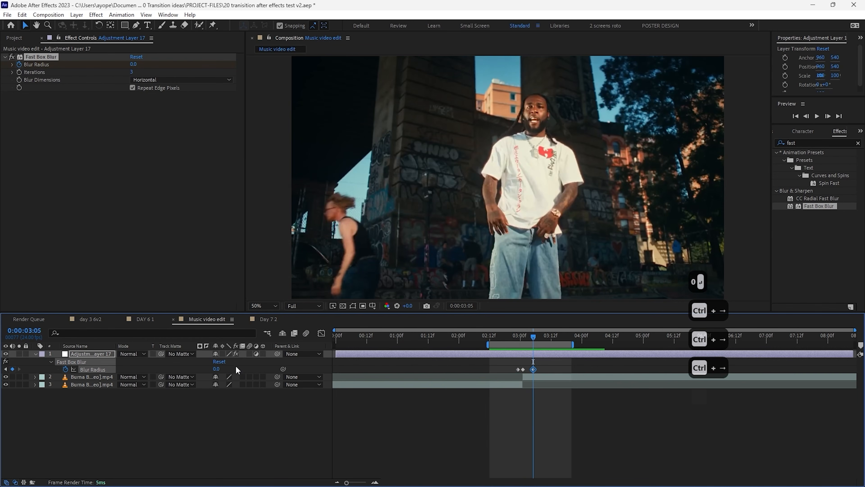
click(515, 333)
key(space)
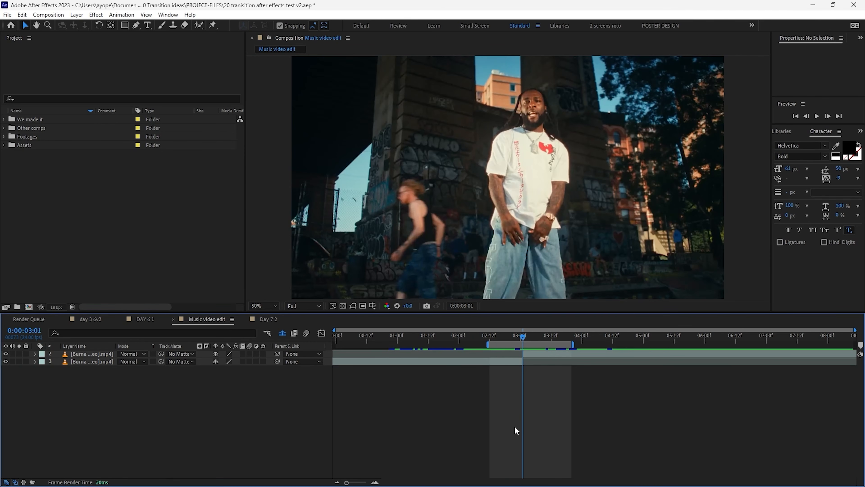
Add a fresh adjustment layer above the two clips, starting from the composition without the blur layer.
right_click(515, 427)
mouse_move(547, 313)
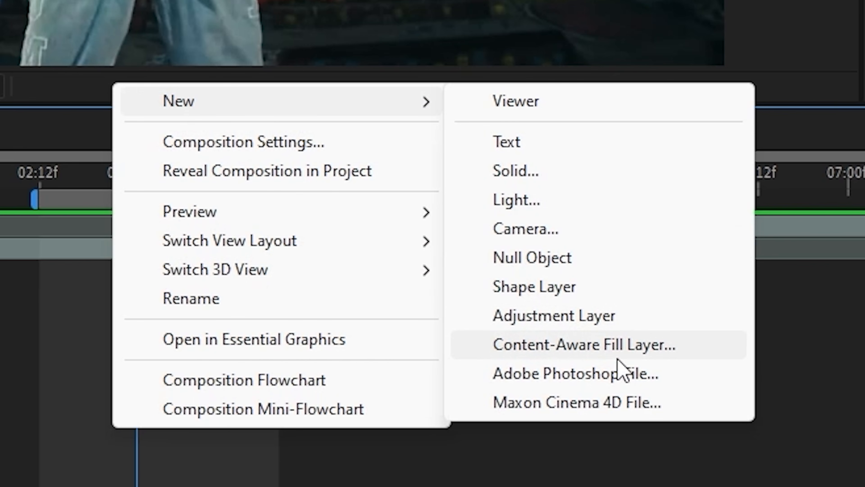
click(620, 324)
Show the effects list, find Minimax with the search term "mini" and apply it to the adjustment layer.
click(167, 17)
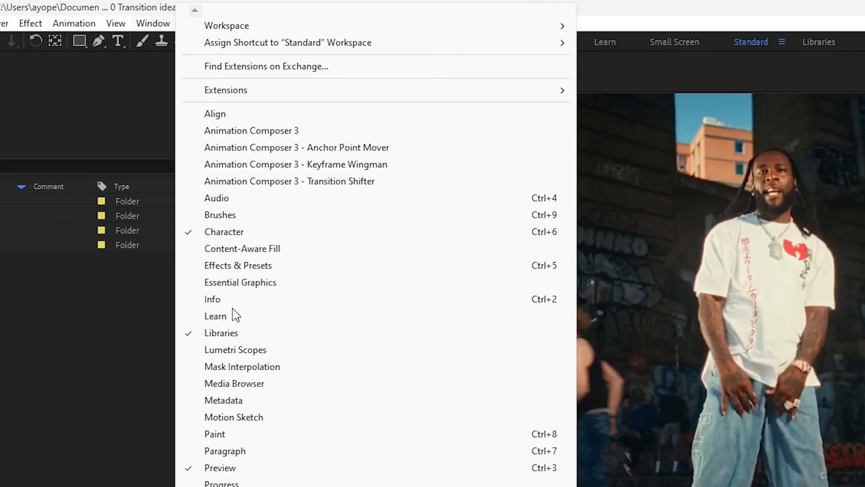
click(250, 267)
click(791, 144)
text(mini)
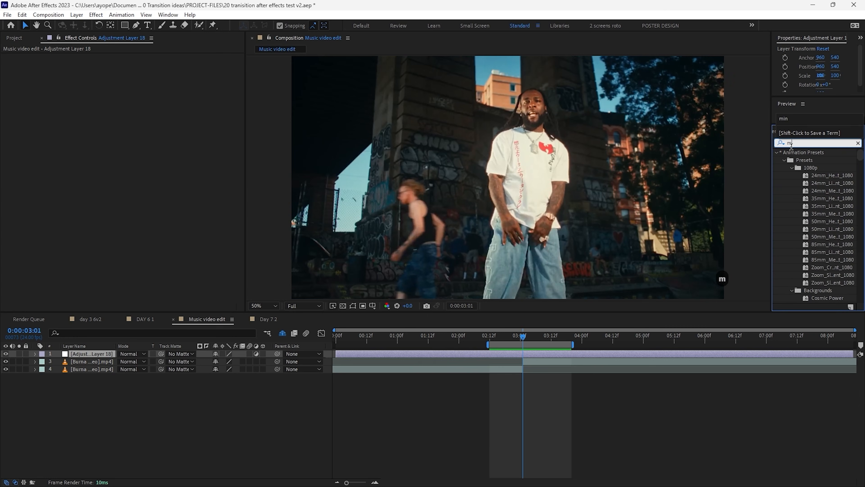
drag(818, 162, 551, 353)
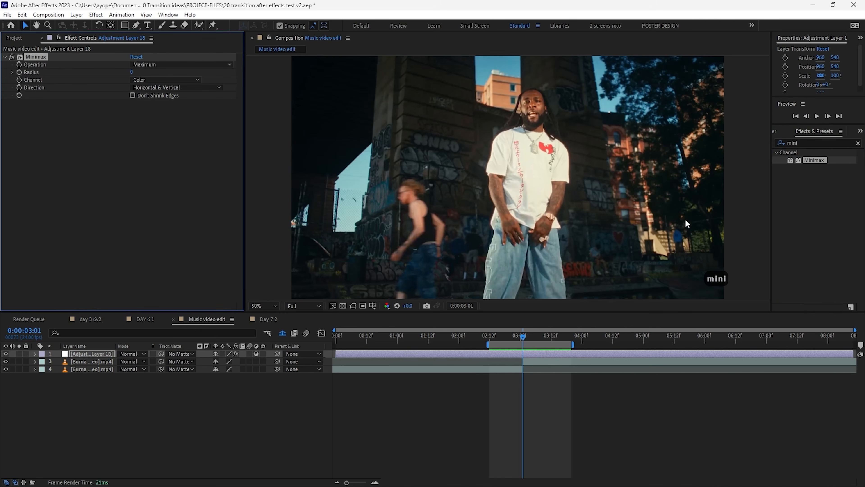
Find Brightness & Contrast with "brigh" and Transform with "trans", applying both effects to the adjustment layer.
click(818, 142)
text(brigh)
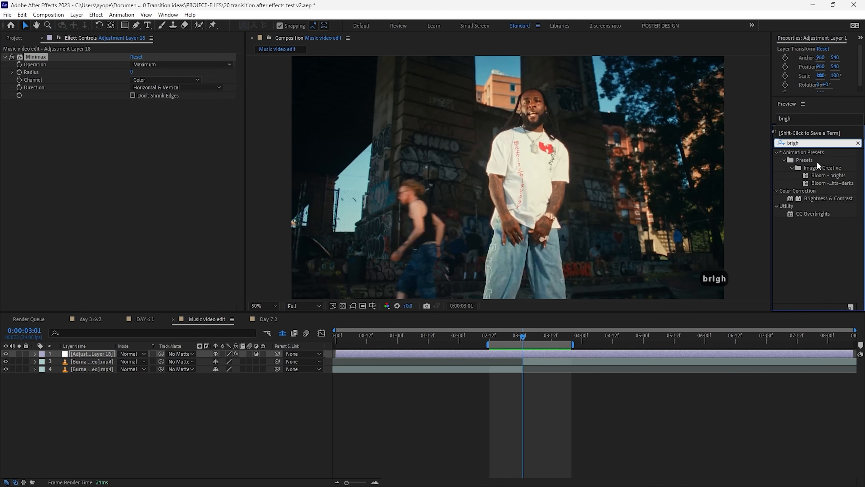
drag(825, 201, 528, 354)
click(813, 142)
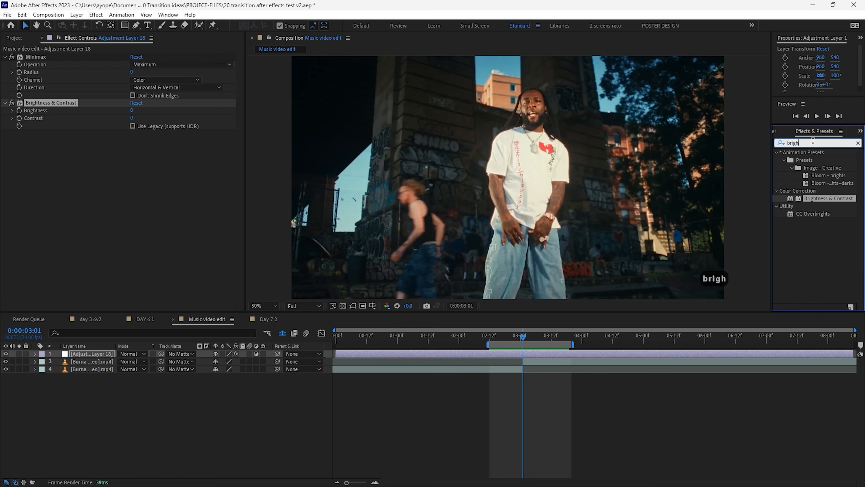
text(trans)
drag(816, 228, 542, 355)
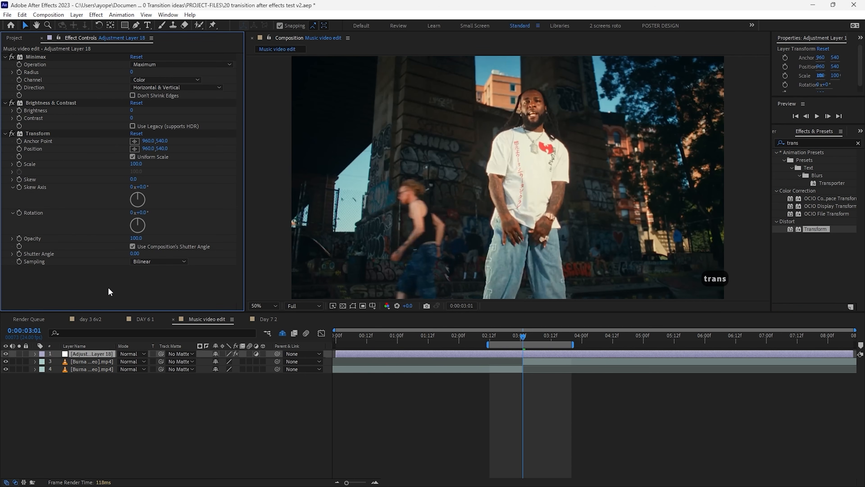
click(51, 103)
click(51, 133)
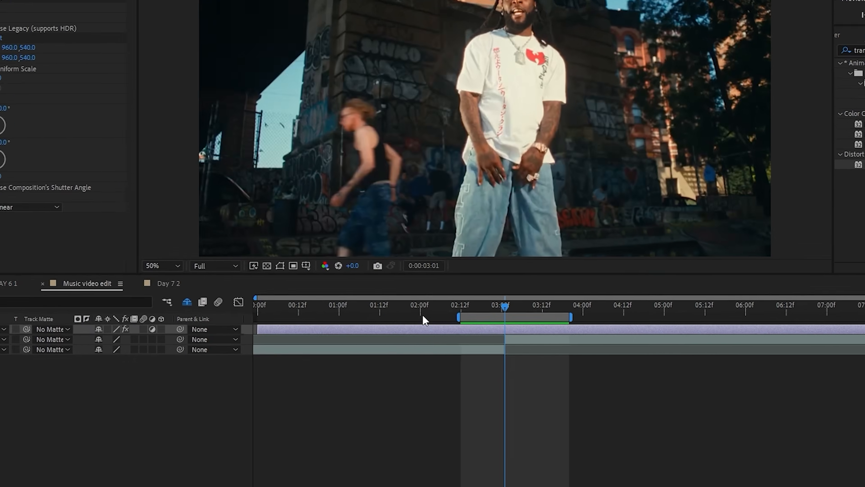
click(515, 344)
drag(514, 339, 525, 343)
drag(462, 241, 459, 243)
click(460, 266)
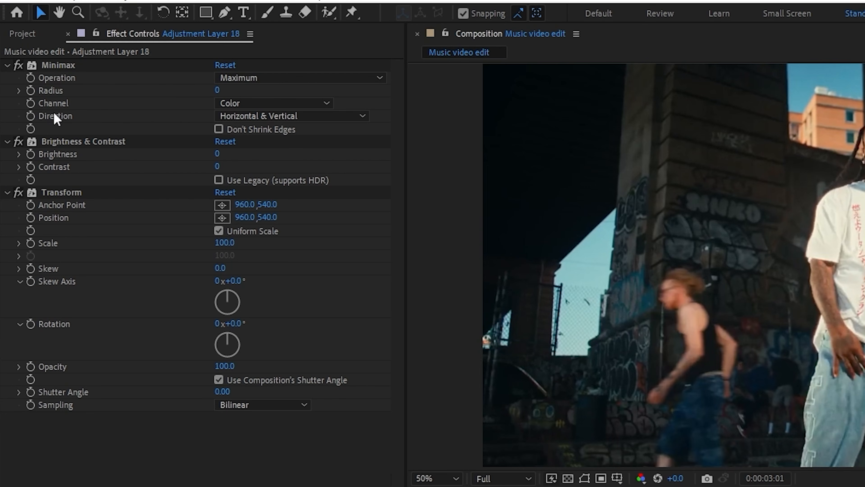
Start keyframing Minimax Radius and Transform Scale at the cut, 0:00:03:01, with Radius 8 and Scale 105.
click(35, 96)
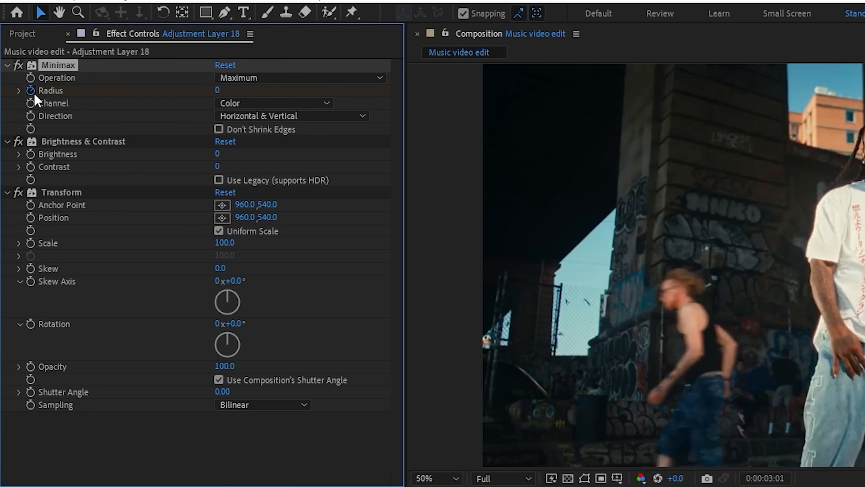
click(34, 247)
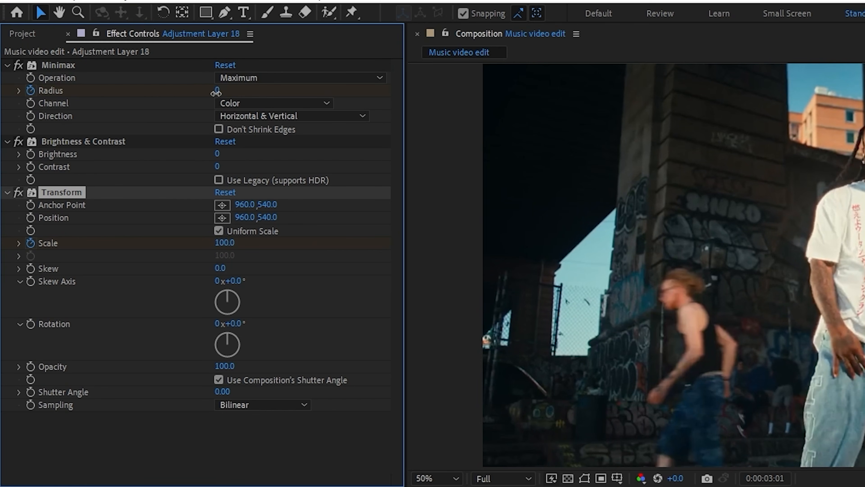
click(223, 243)
text(105)
key(Return)
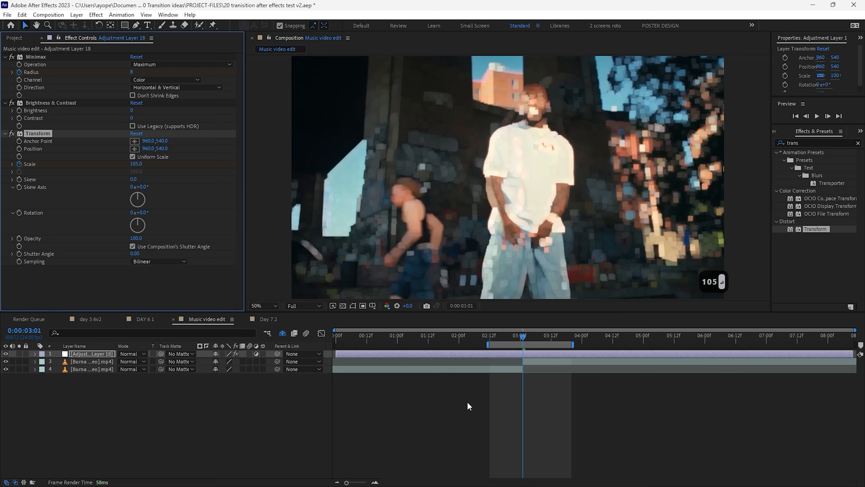
click(467, 402)
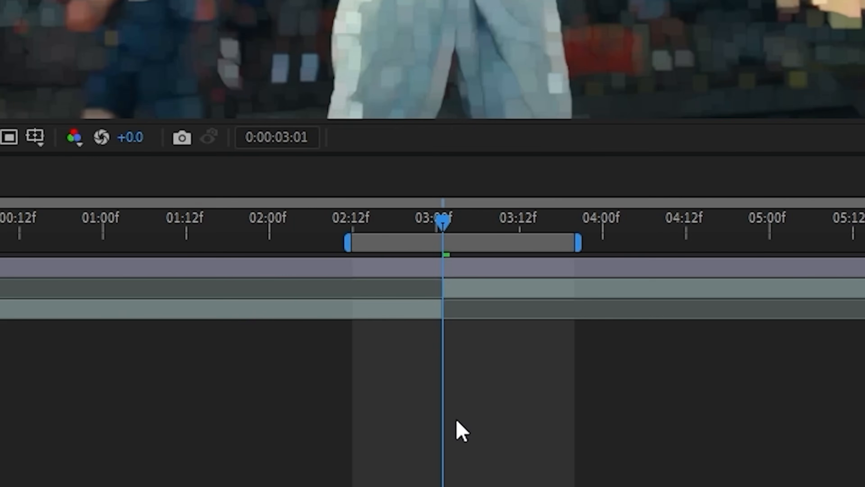
Keyframe the Minimax Radius at 0 and the Transform Scale at 100 before the cut, at 0:00:02:22.
key(Page_Up)
key(ctrl+Left)
key(ctrl+Left)
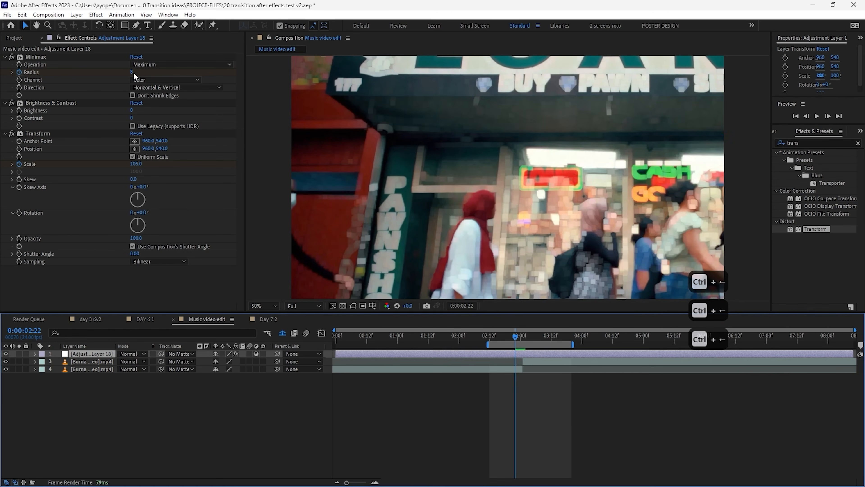
click(131, 72)
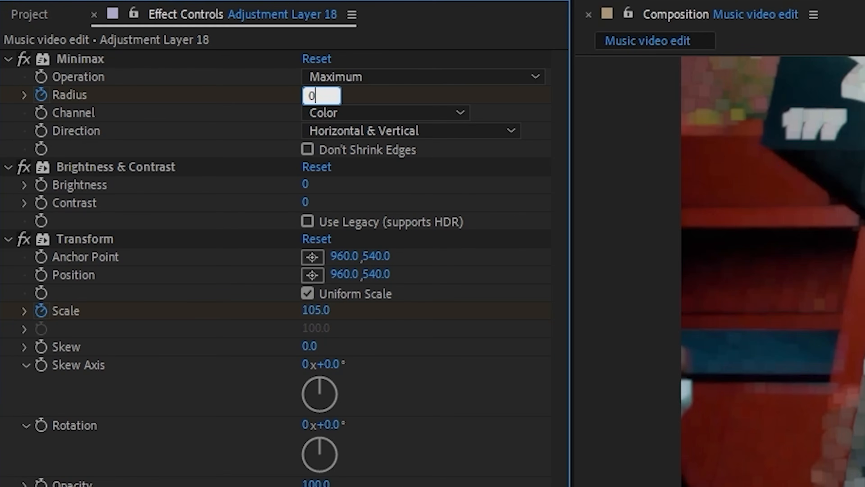
key(Return)
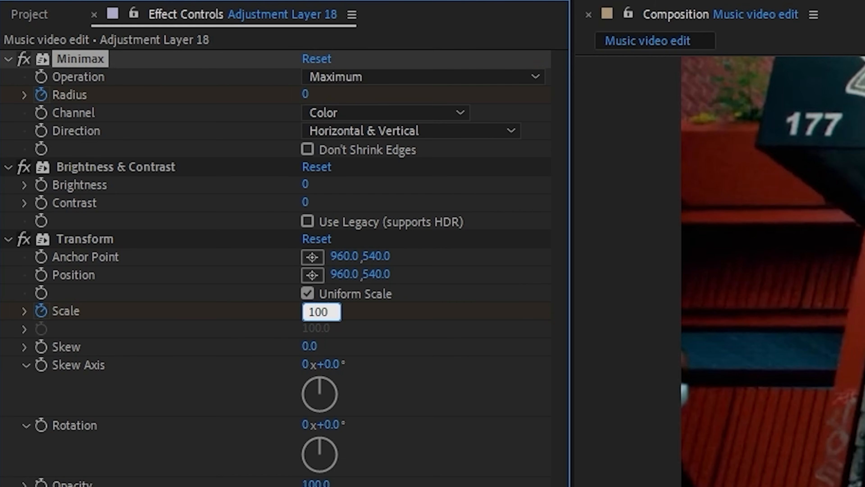
key(Return)
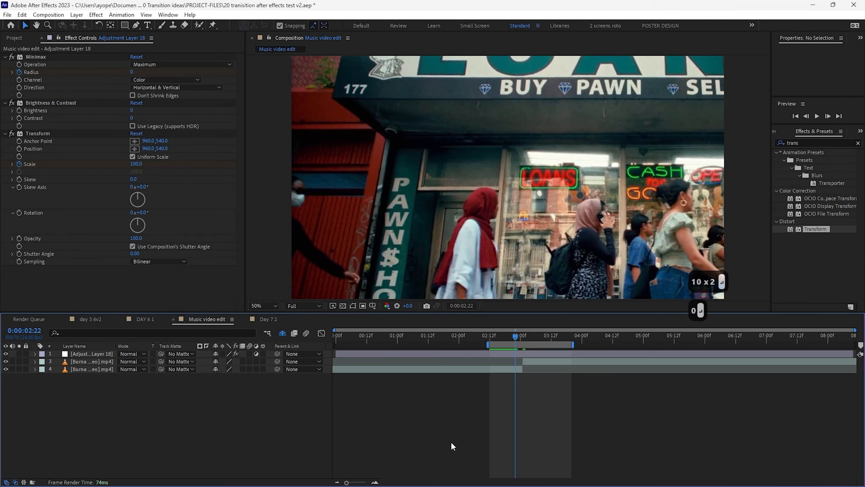
Preview the transition, then keyframe the Minimax Radius at 0 and the Transform Scale at 100 at 0:00:03:10.
key(space)
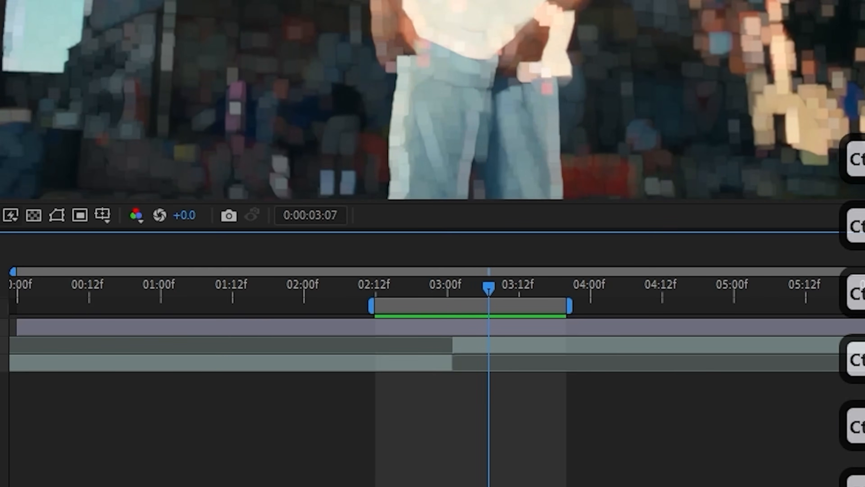
key(ctrl+Right)
click(535, 334)
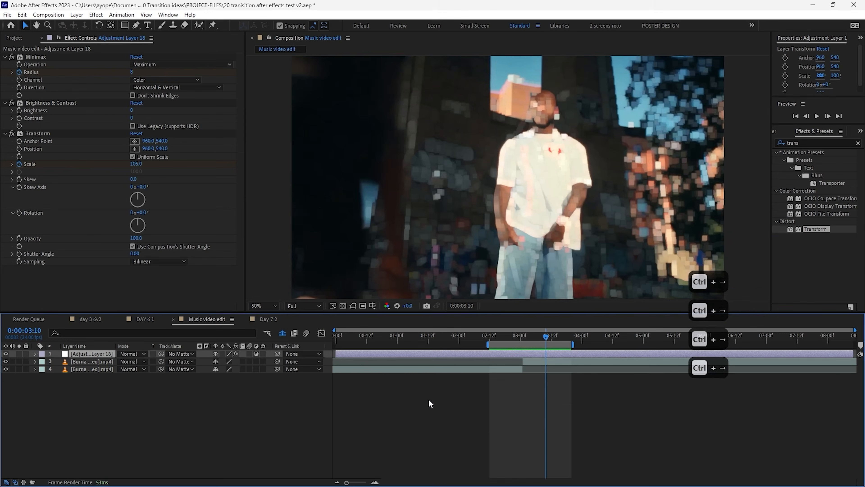
key(u)
click(213, 369)
text(0)
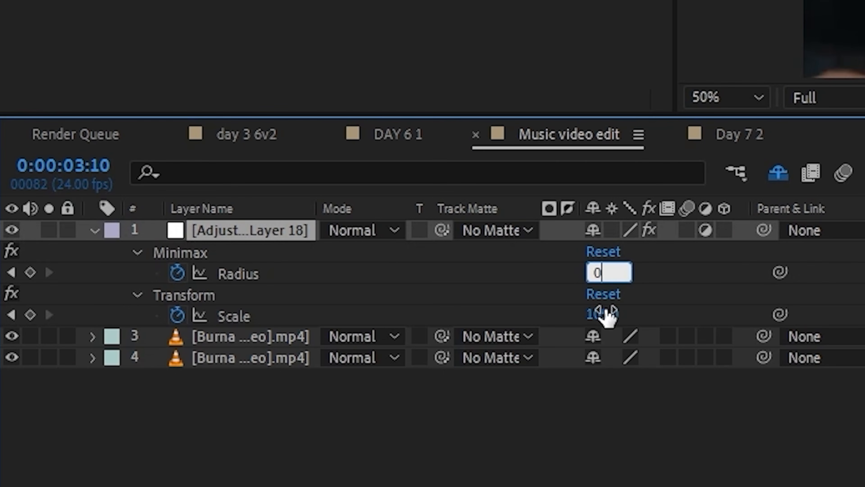
key(Return)
text(100)
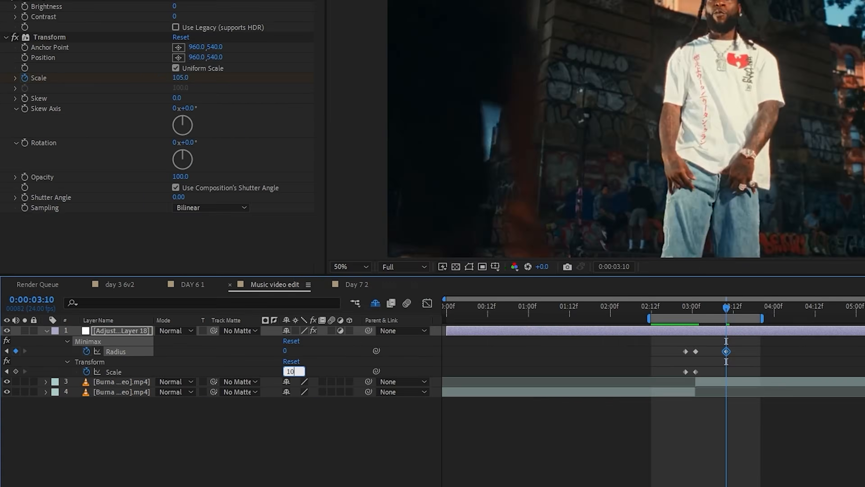
key(Return)
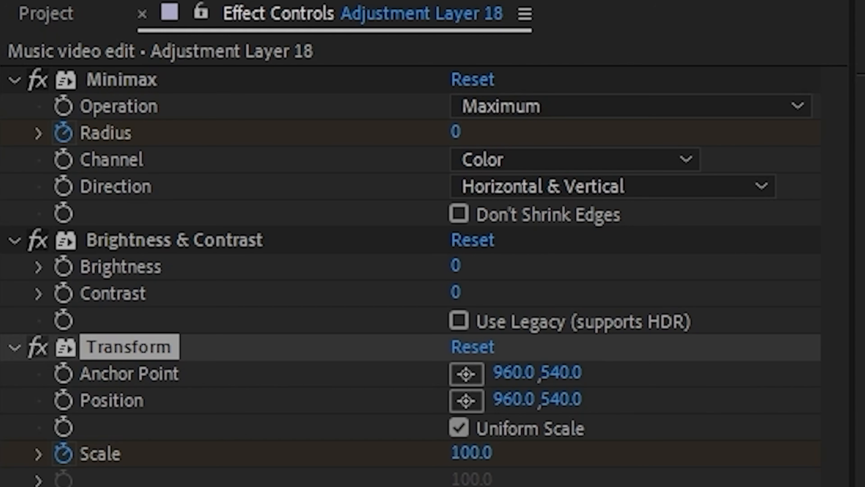
Enable Don't Shrink Edges for Minimax and scrub back to the cut at 0:00:03:01.
key(F2)
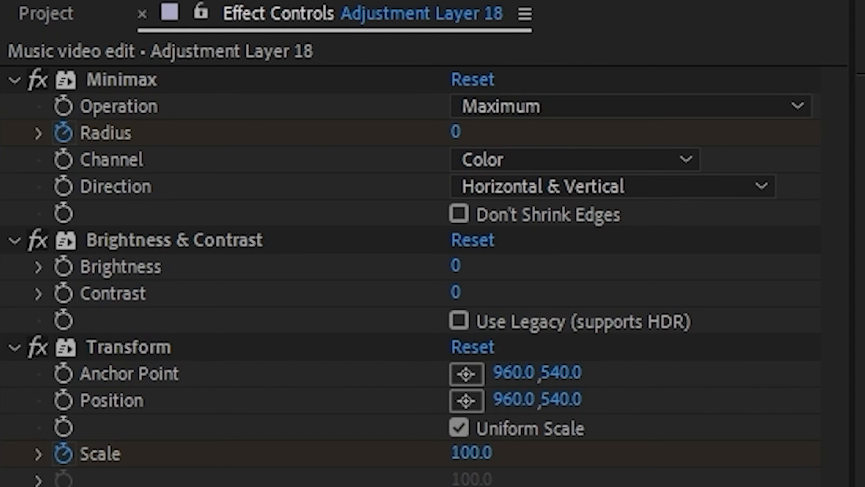
click(461, 216)
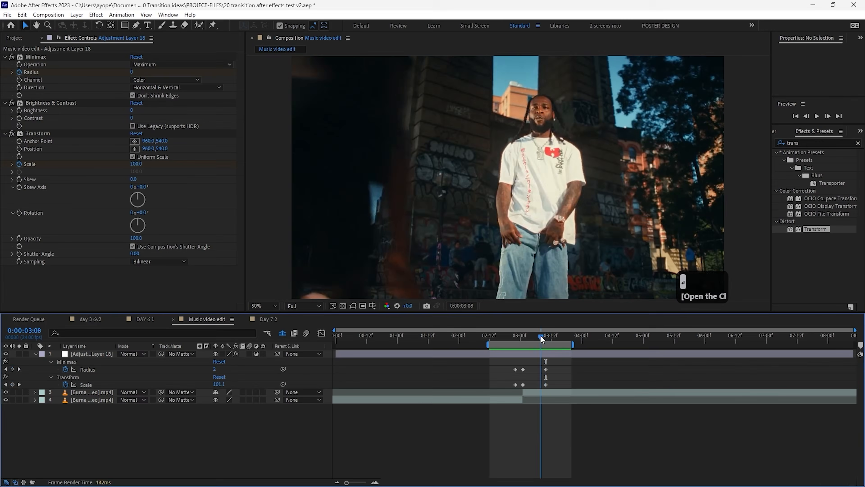
drag(540, 334, 522, 336)
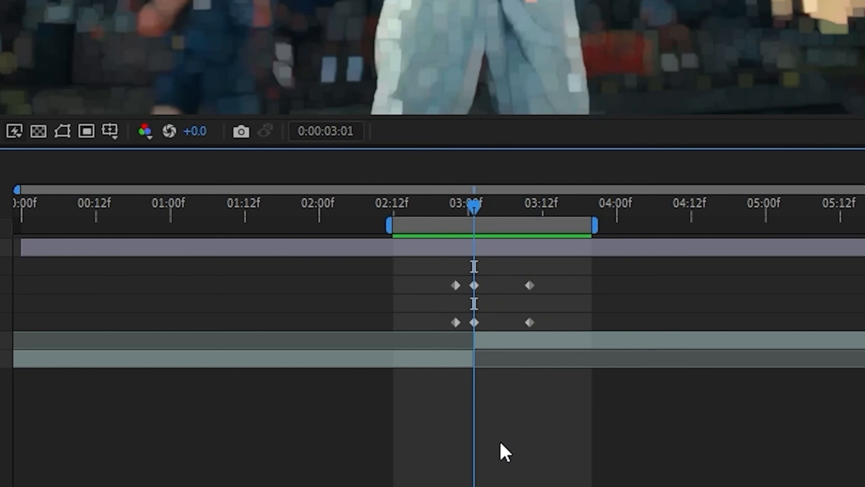
Keyframe the Brightness of Brightness & Contrast at 41 one frame after the cut, at 0:00:03:02.
key(Page_Down)
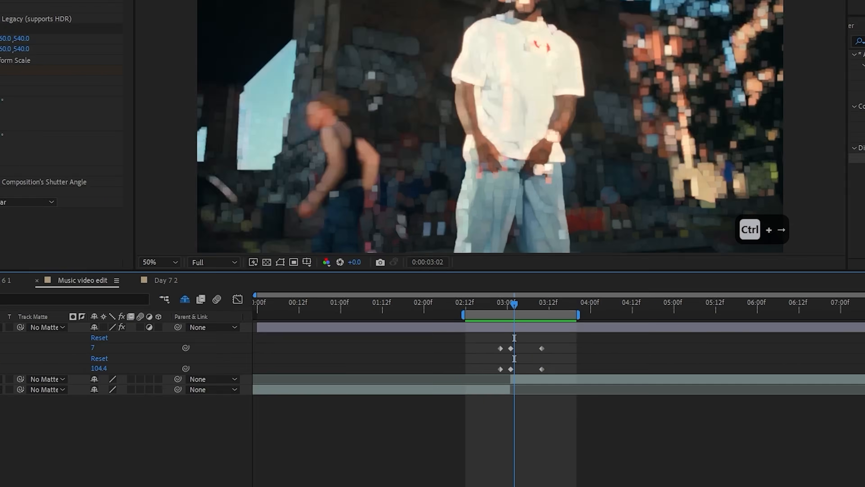
click(98, 353)
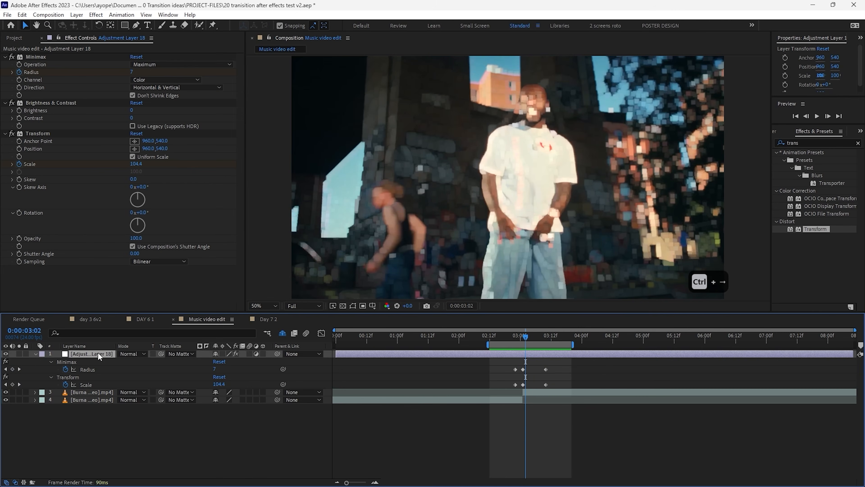
click(37, 353)
click(36, 353)
click(51, 370)
click(50, 384)
click(50, 377)
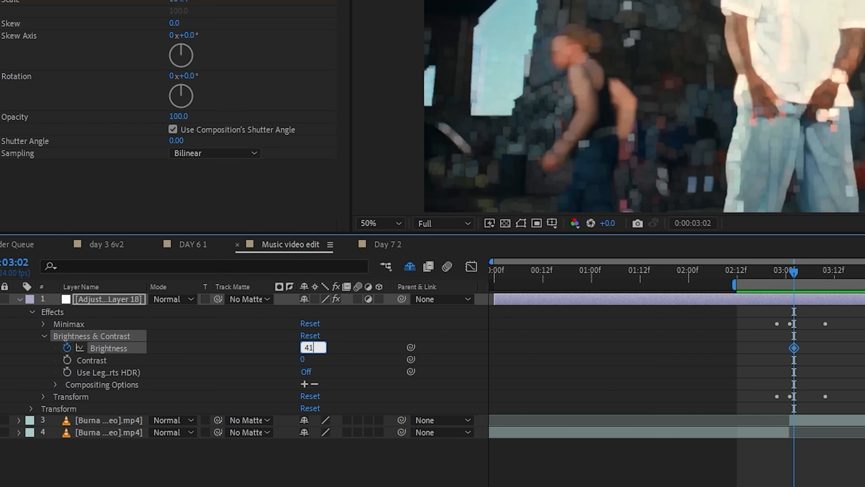
drag(303, 348, 313, 348)
click(763, 373)
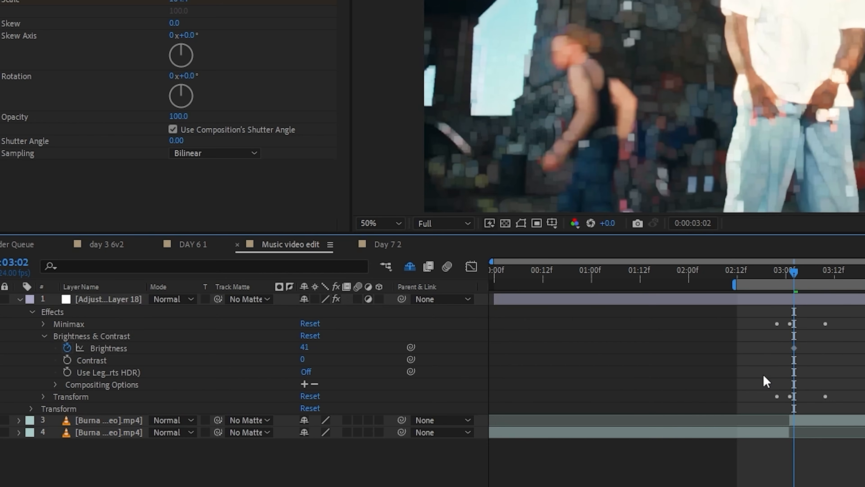
Keyframe the Brightness at 0 one frame before the cut, at 0:00:03:00.
key(Page_Up)
key(Page_Up)
text(0)
key(Return)
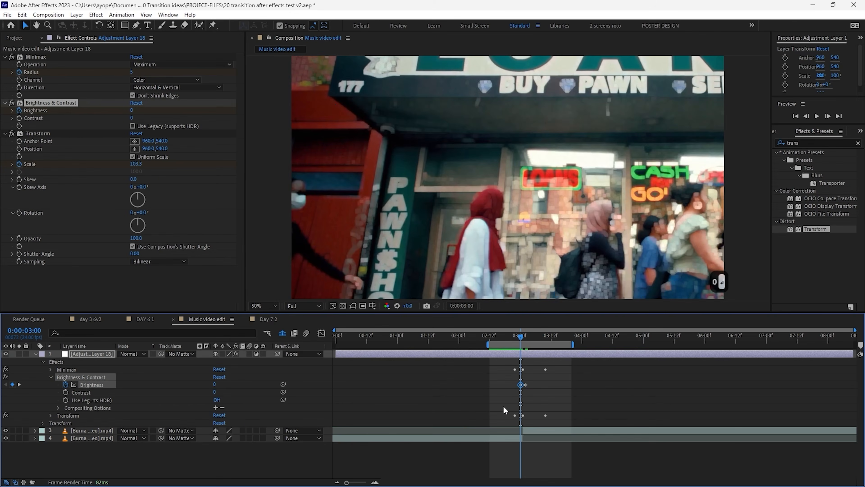
Keyframe the Brightness at 0 after the cut, at 0:00:03:08.
key(ctrl+Right)
key(ctrl+Right)
key(ctrl+Right)
key(ctrl+Right)
key(ctrl+Right)
key(ctrl+Right)
key(ctrl+Right)
key(ctrl+Right)
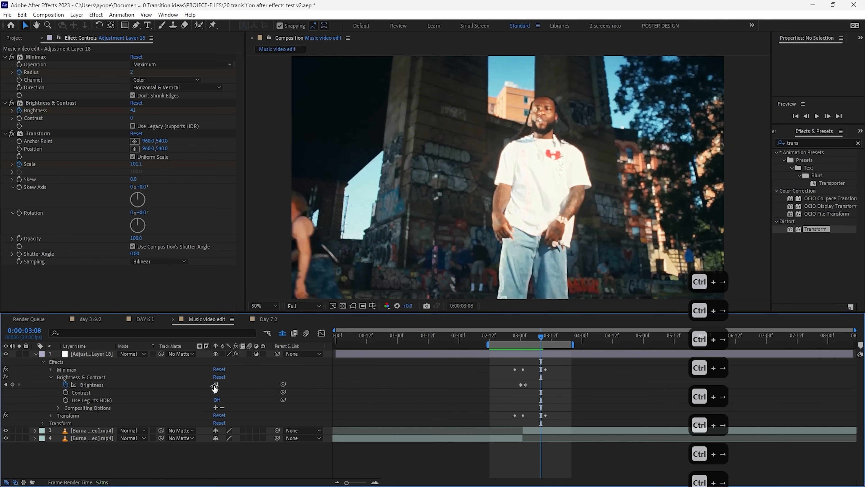
text(0)
key(Return)
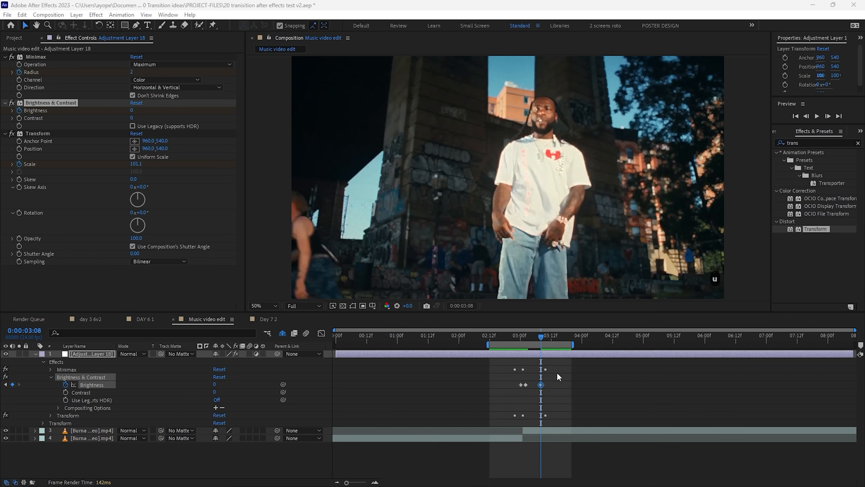
Show only the adjustment layer's keyframed properties, select all Radius, Brightness and Scale keyframes and apply Easy Ease.
click(548, 362)
click(548, 355)
key(u)
drag(569, 364, 562, 366)
drag(569, 270, 389, 361)
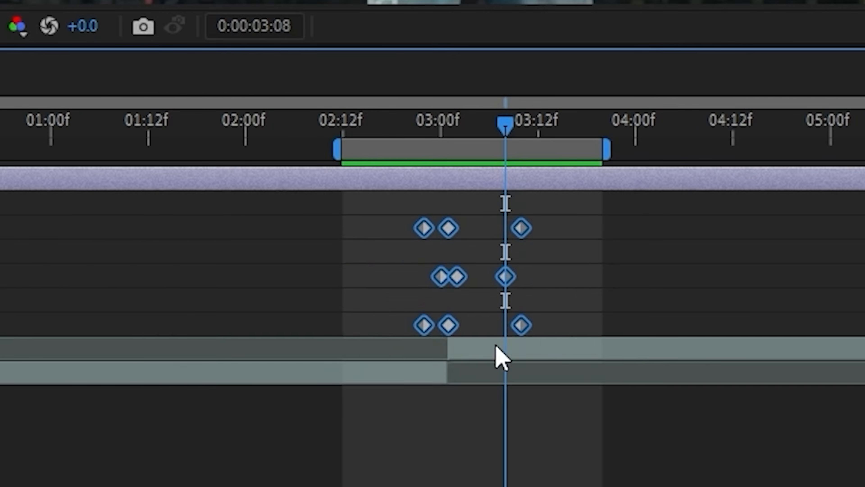
right_click(531, 350)
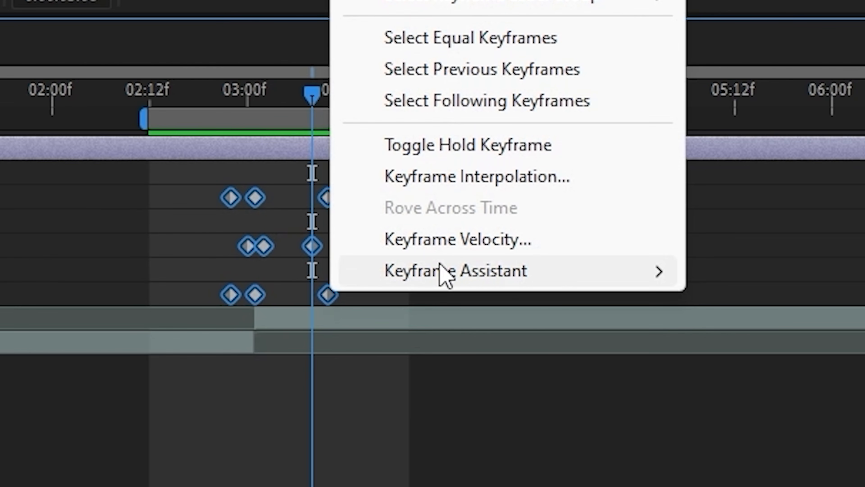
mouse_move(445, 274)
click(287, 217)
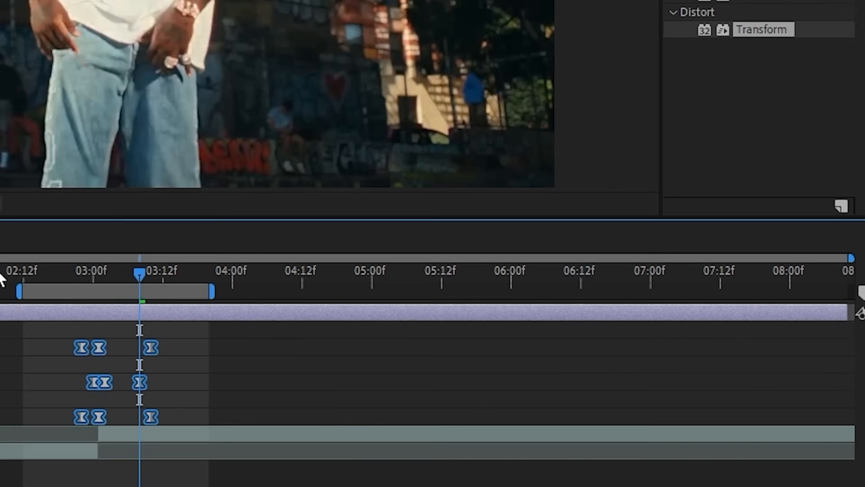
key(i)
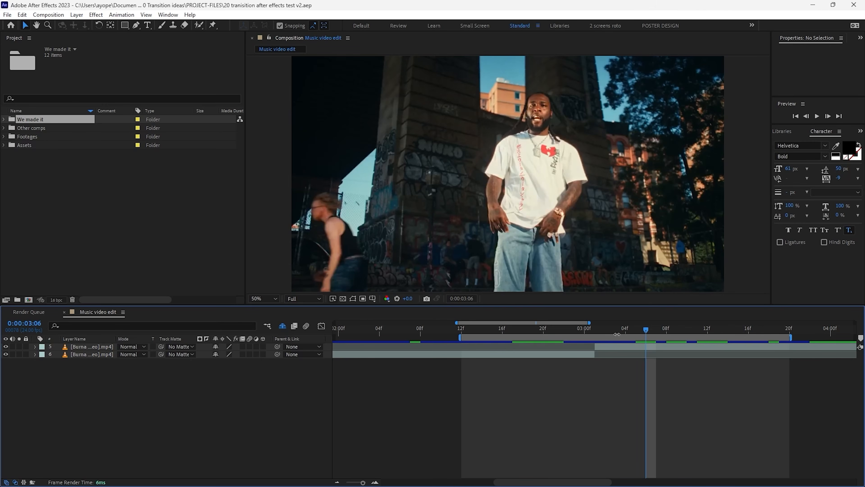
Add a new adjustment layer above both clips and apply the Motion Tile effect to it.
right_click(565, 395)
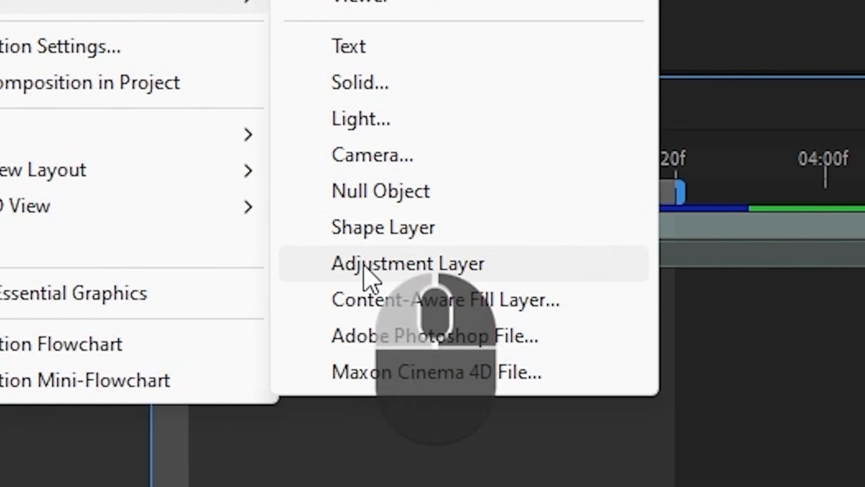
click(594, 294)
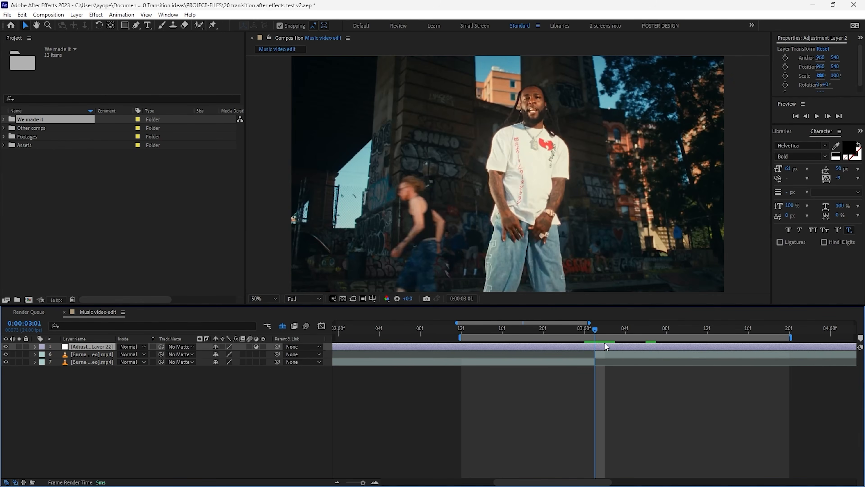
click(168, 15)
click(211, 316)
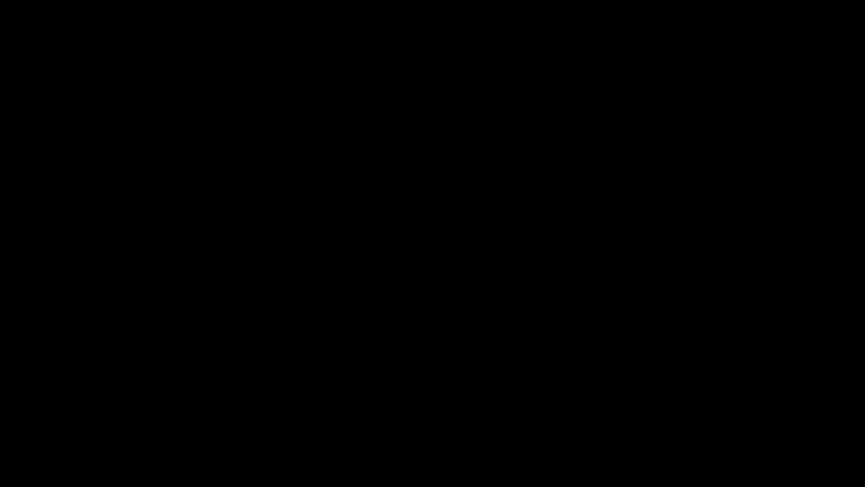
text(motion)
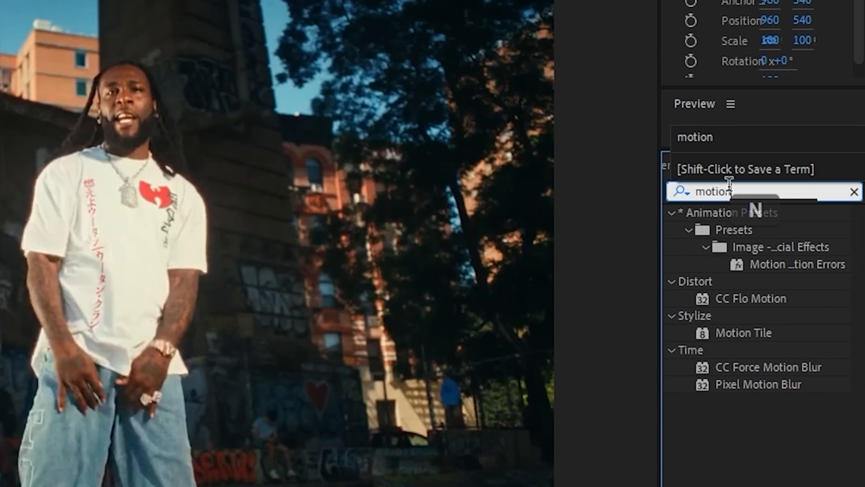
drag(771, 329, 631, 350)
Search the effects for "channe" and apply Channel Blur to the adjustment layer.
click(743, 191)
text(c)
text(han)
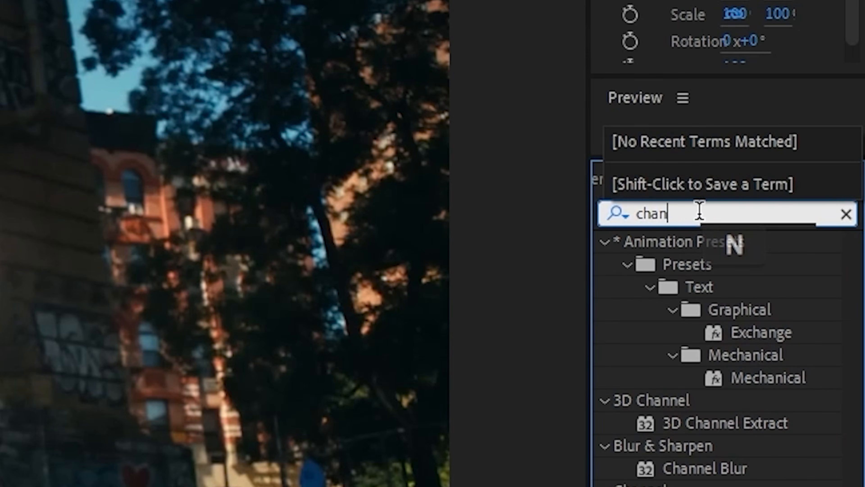
text(ne)
drag(715, 310, 625, 351)
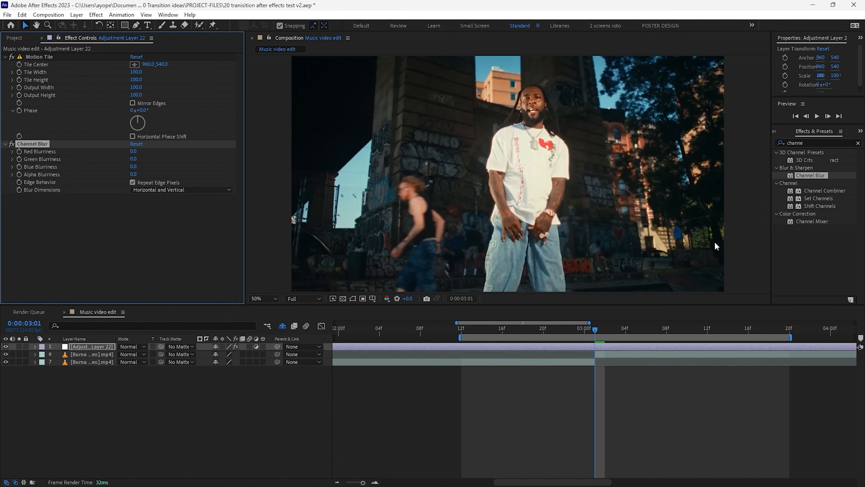
Search the effects for "direc" and apply Directional Blur to the adjustment layer.
double_click(806, 142)
text(direc)
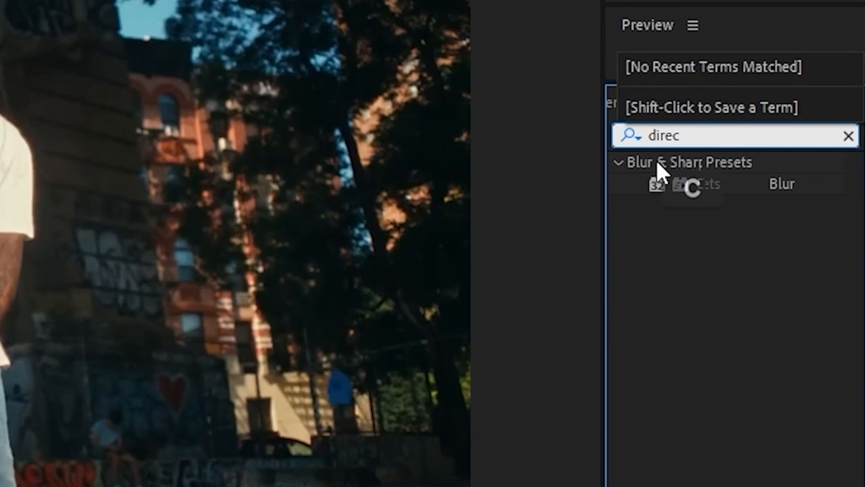
click(693, 185)
drag(727, 186, 601, 346)
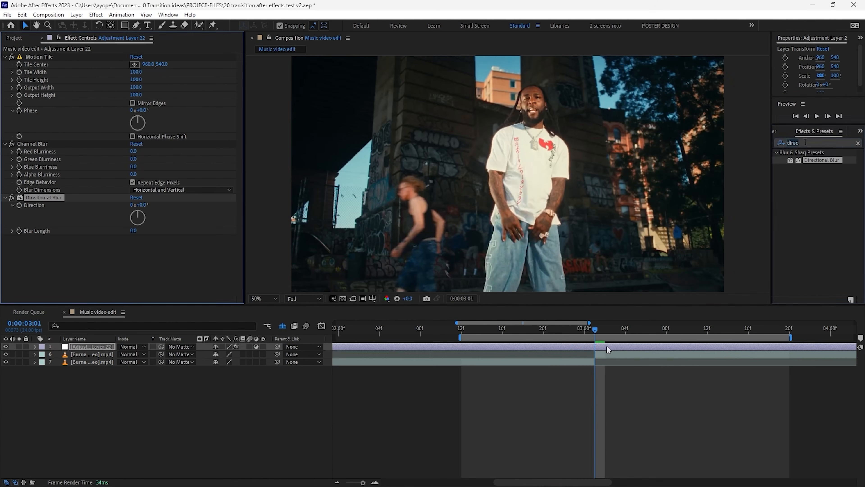
Search the effects for "brig" and apply Brightness & Contrast to the adjustment layer.
double_click(806, 143)
text(brig)
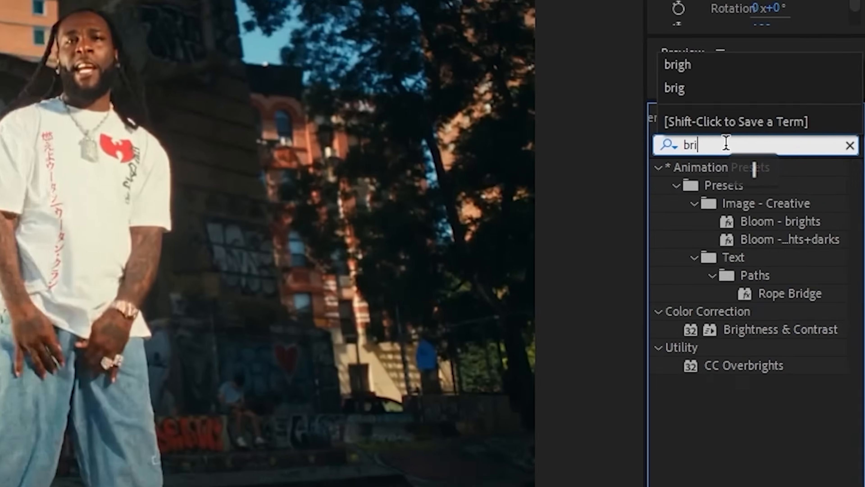
drag(692, 370, 595, 346)
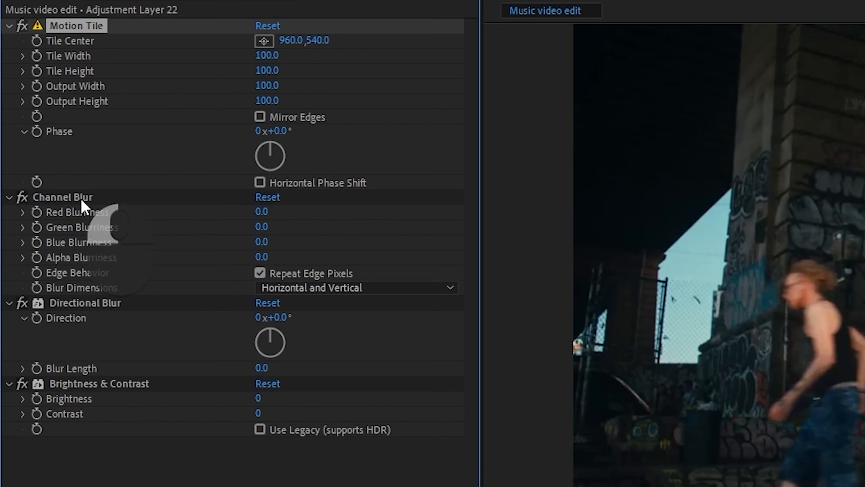
Set Motion Tile's Output Width and Output Height to 400 and enable Mirror Edges.
click(61, 151)
click(52, 212)
click(63, 257)
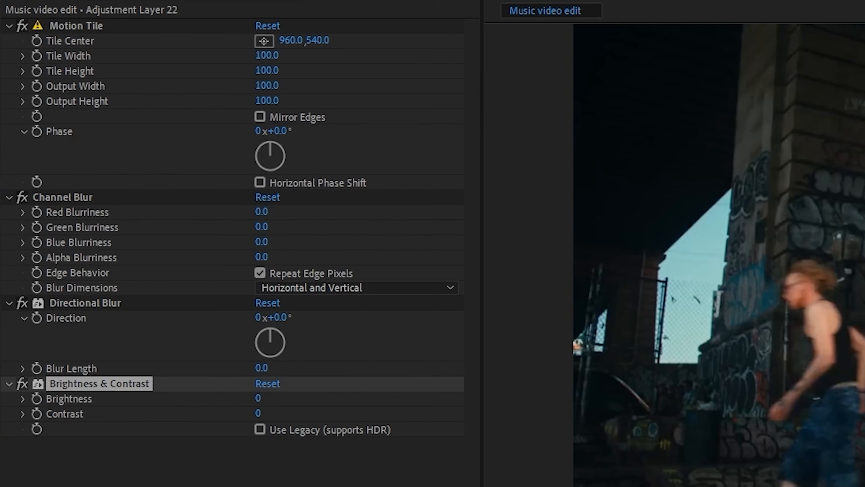
click(273, 86)
key(Return)
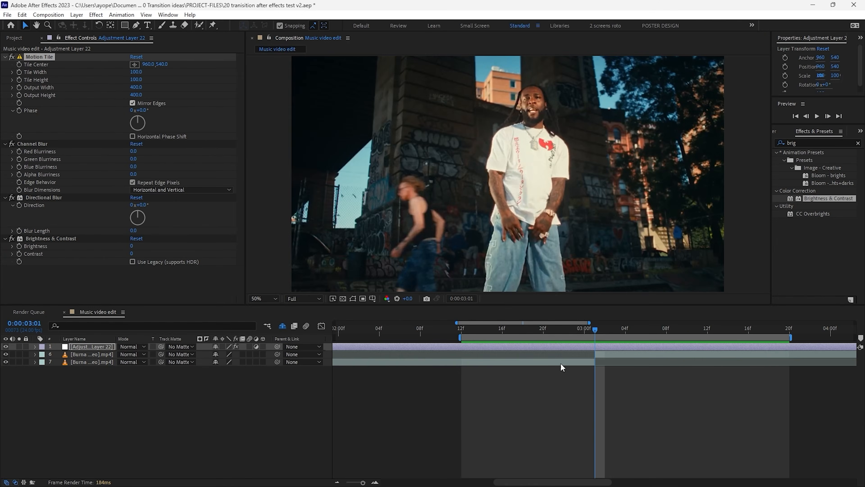
Keyframe Channel Blur's Red Blurriness at 42 and Blue Blurriness at 86 on the cut, at 0:00:03:01.
drag(594, 330, 599, 349)
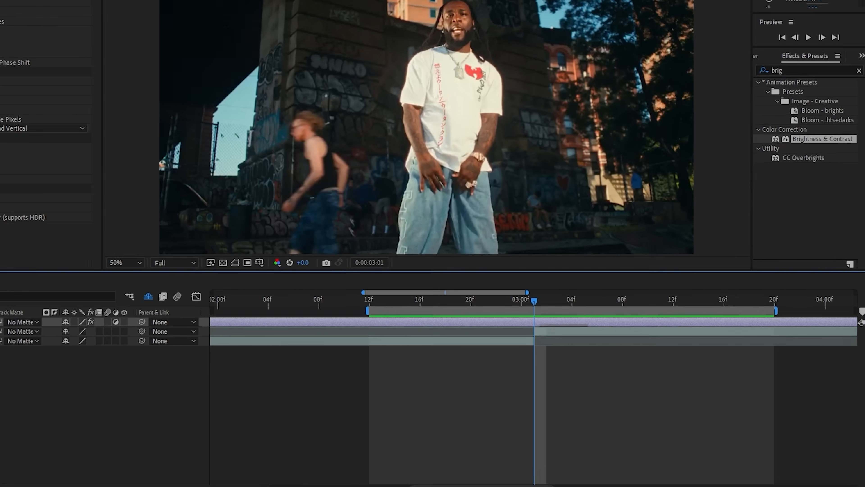
click(18, 153)
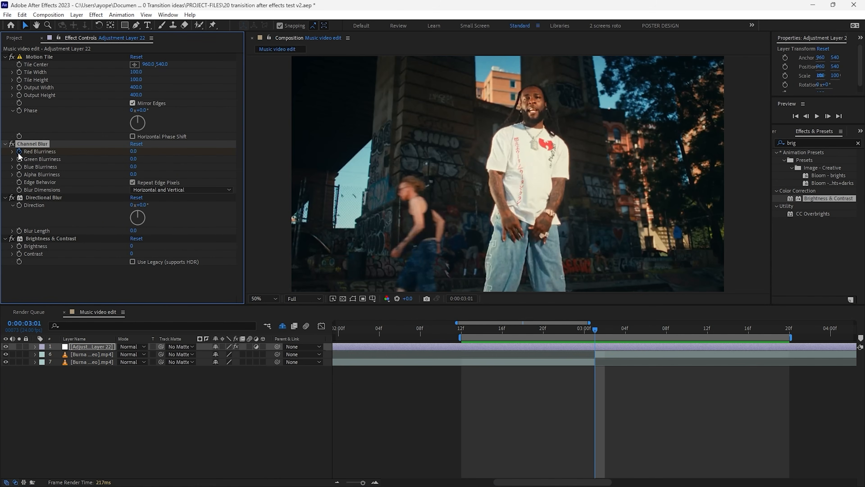
click(20, 167)
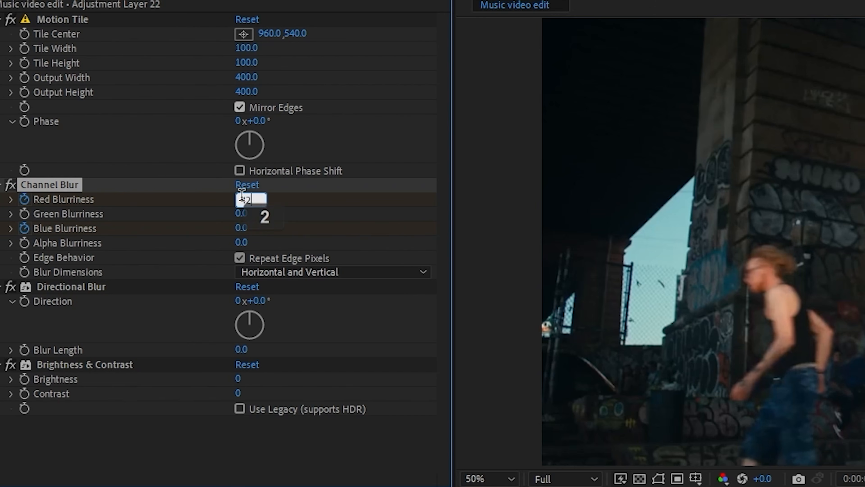
key(Return)
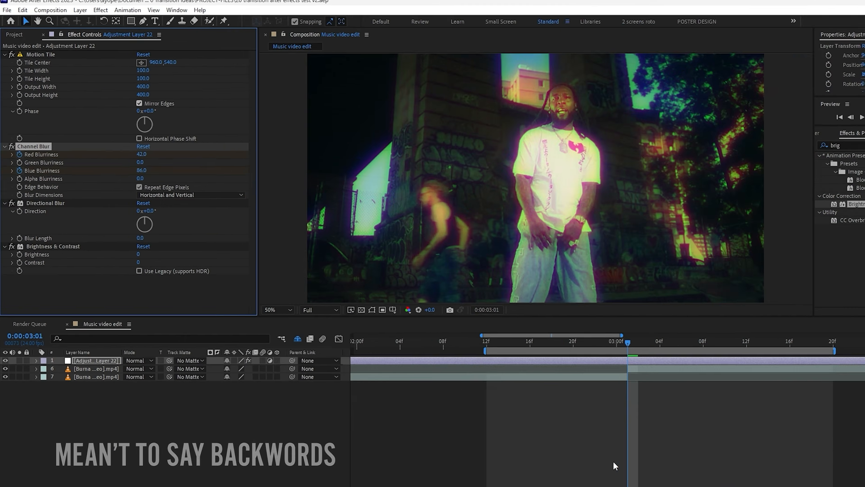
Keyframe the Red and Blue Blurriness at 0 five frames before the cut, at 0:00:02:20.
key(ctrl+Left)
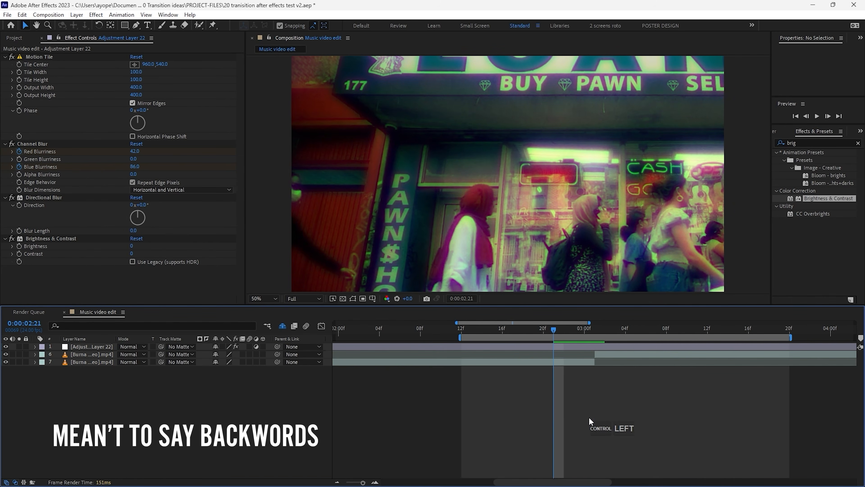
key(ctrl+Left)
click(135, 152)
text(0)
key(Return)
click(136, 167)
text(0)
key(Return)
Keyframe the Red and Blue Blurriness at 0 after the cut, at 0:00:03:09.
click(507, 438)
key(ctrl+Right)
key(ctrl+Right)
key(ctrl+Right)
key(ctrl+Right)
key(ctrl+Right)
key(ctrl+Right)
key(ctrl+Right)
key(ctrl+Right)
key(ctrl+Right)
key(ctrl+Right)
key(ctrl+Right)
key(ctrl+Right)
key(ctrl+Right)
click(525, 347)
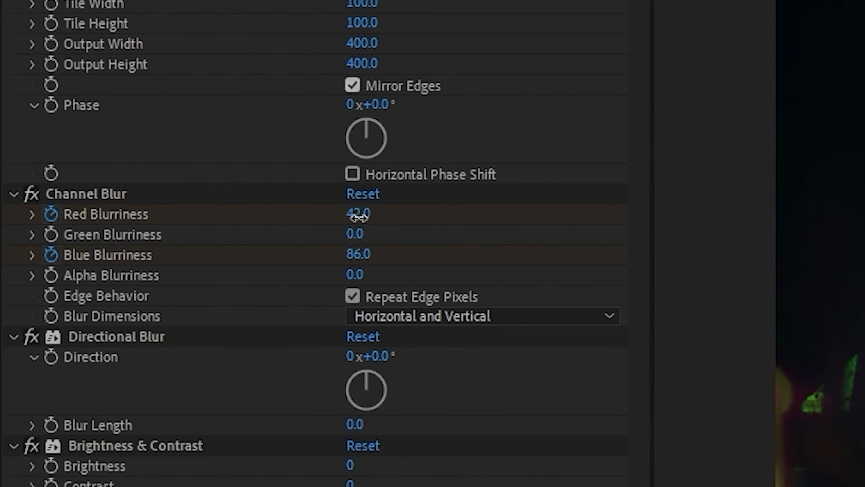
click(358, 215)
text(0)
key(Return)
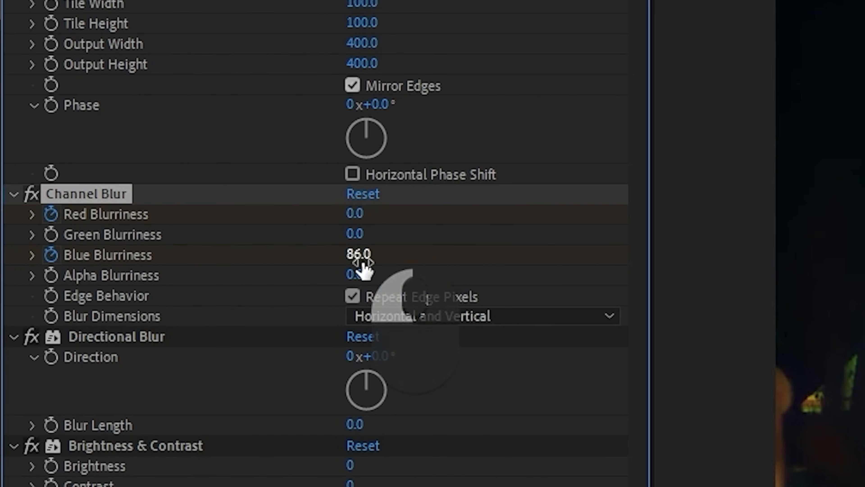
click(361, 255)
text(0)
key(Return)
Set Channel Blur's Blur Dimensions to Horizontal and turn off Repeat Edge Pixels.
click(475, 320)
click(467, 367)
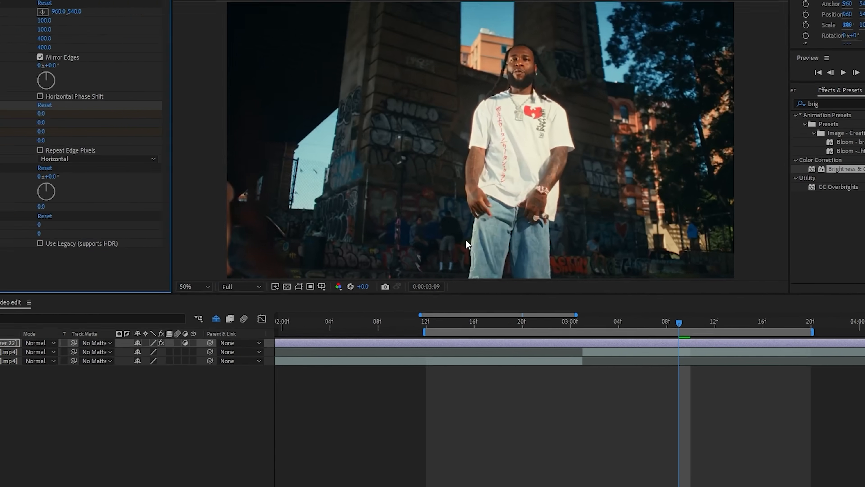
Keyframe Directional Blur's Blur Length at 191 on the cut, at 0:00:03:01, and at 0 four frames earlier, at 0:00:02:21.
drag(676, 329, 597, 350)
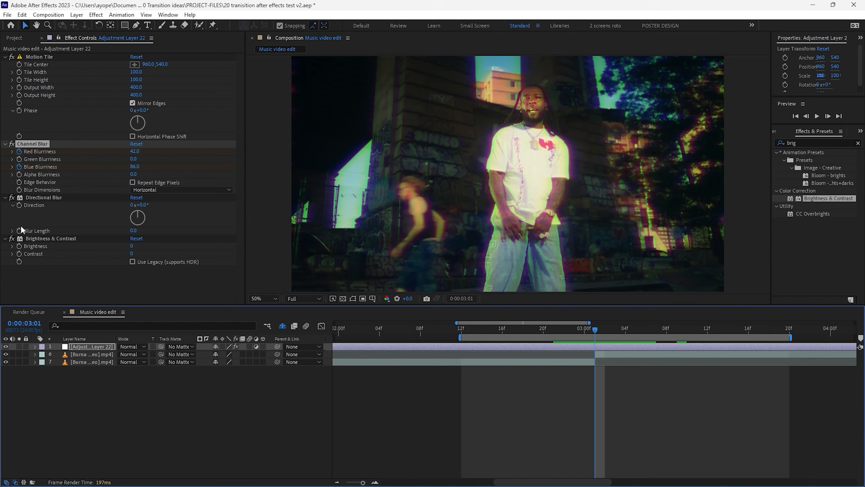
click(19, 231)
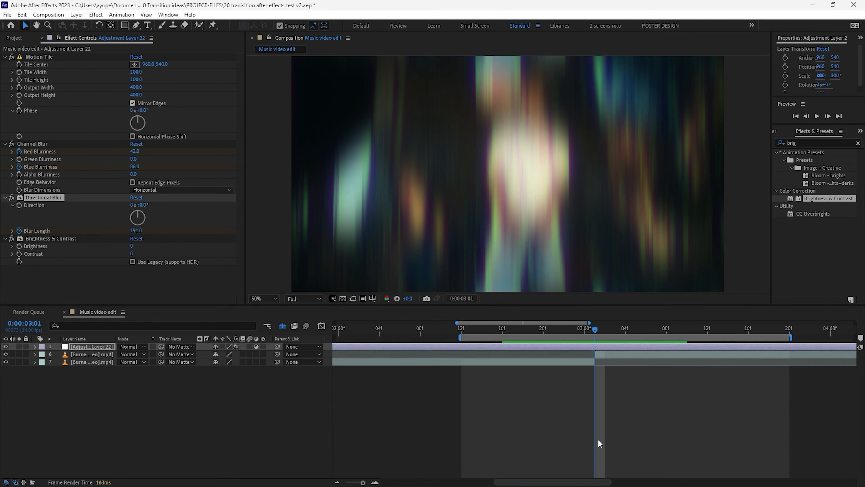
key(ctrl+Left)
key(ctrl+Left)
key(ctrl+Left)
key(ctrl+Left)
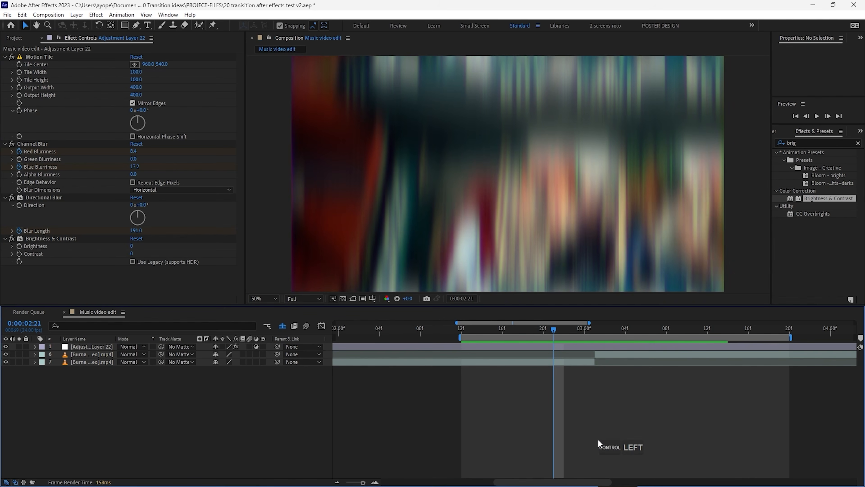
click(135, 230)
text(0)
key(Return)
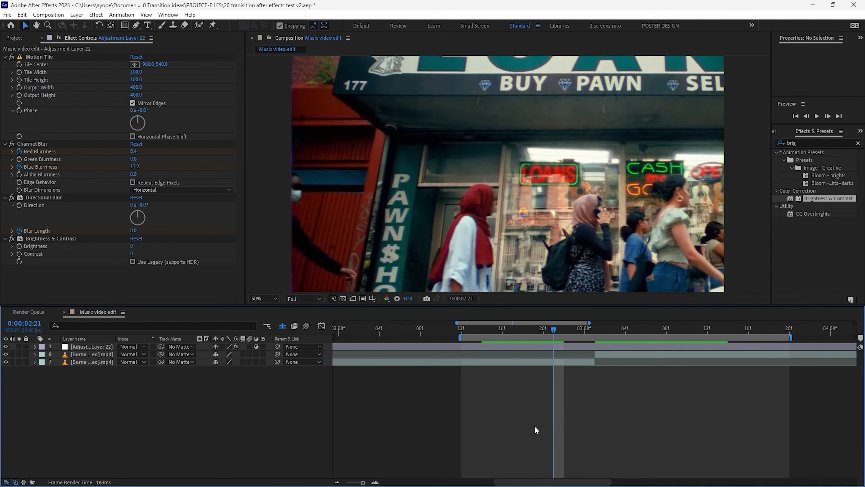
Keyframe the Blur Length at 0 after the cut, at 0:00:03:08.
key(ctrl+Right)
key(ctrl+Right)
key(ctrl+Right)
key(ctrl+Right)
key(ctrl+Right)
key(ctrl+Right)
key(ctrl+Right)
key(ctrl+Right)
key(ctrl+Right)
key(ctrl+Right)
key(ctrl+Right)
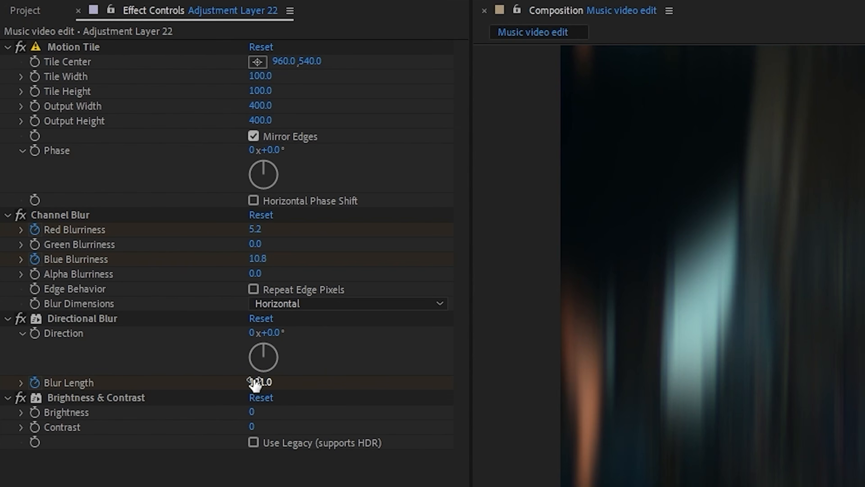
click(259, 382)
text(0)
key(Return)
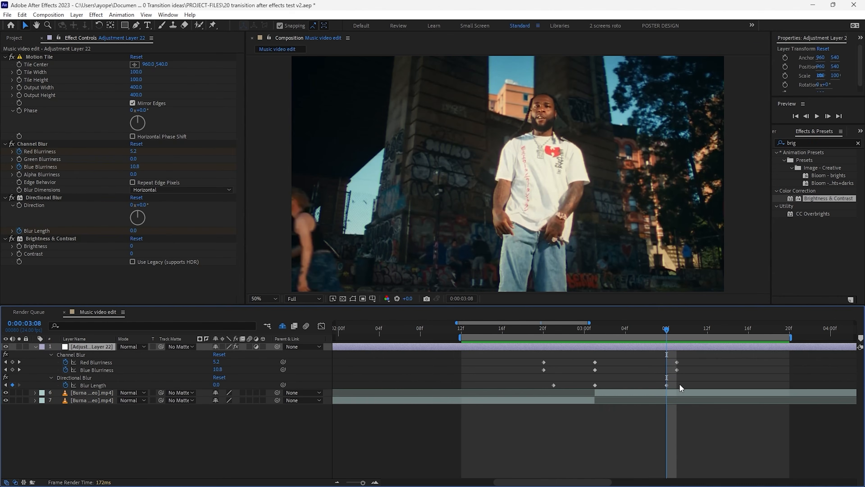
Select the three Blur Length keyframes of the adjustment layer and apply Easy Ease.
drag(679, 385, 546, 382)
right_click(595, 384)
mouse_move(665, 379)
click(732, 408)
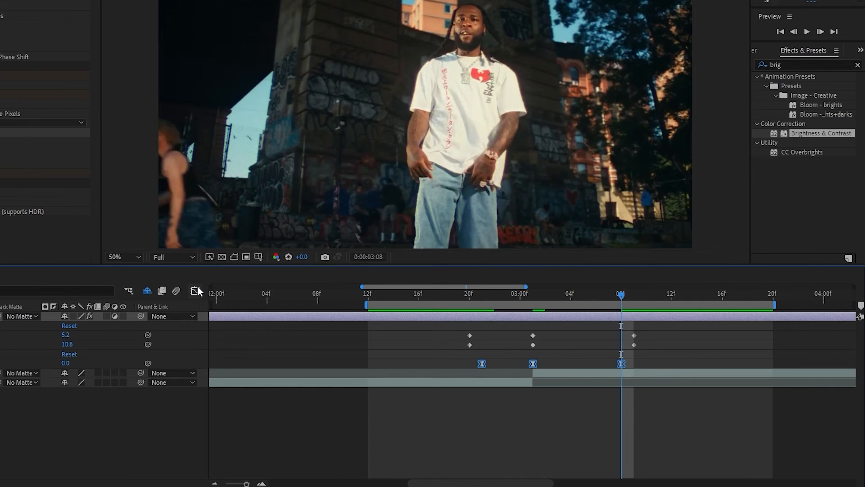
Reshape the Blur Length value graph into a steeper peak around the cut, return to the layer bars and save the project.
click(194, 291)
click(407, 471)
click(447, 349)
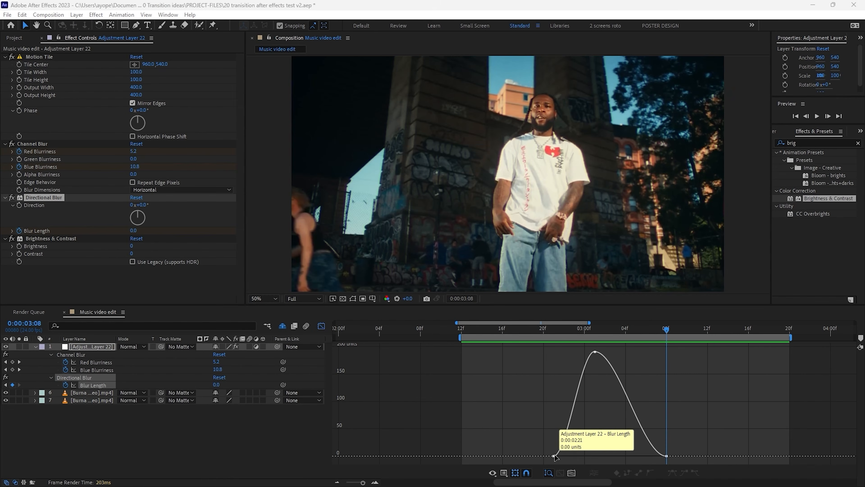
click(436, 423)
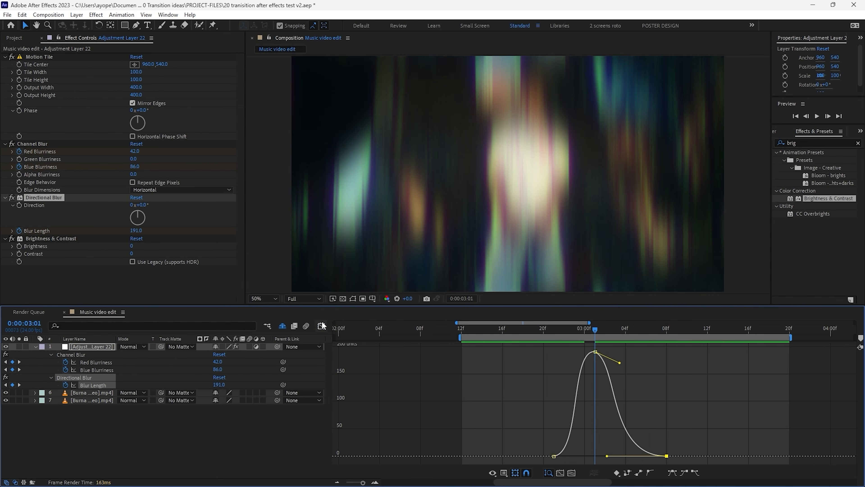
click(321, 326)
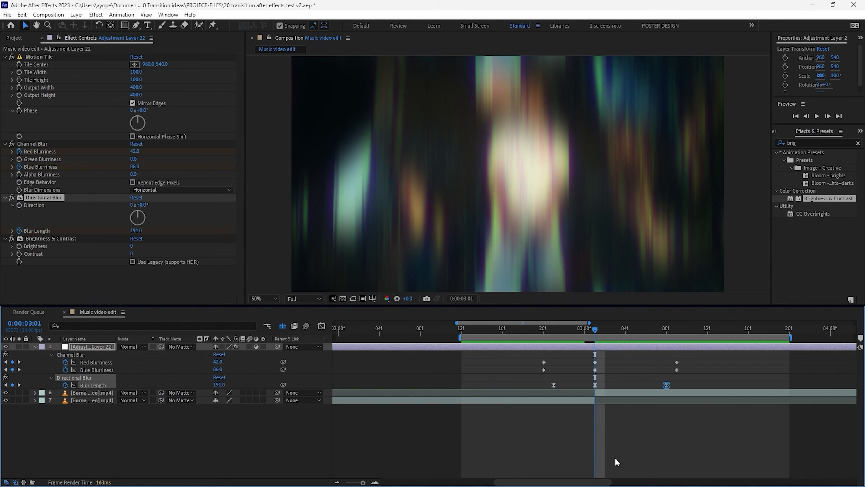
click(615, 457)
key(ctrl+s)
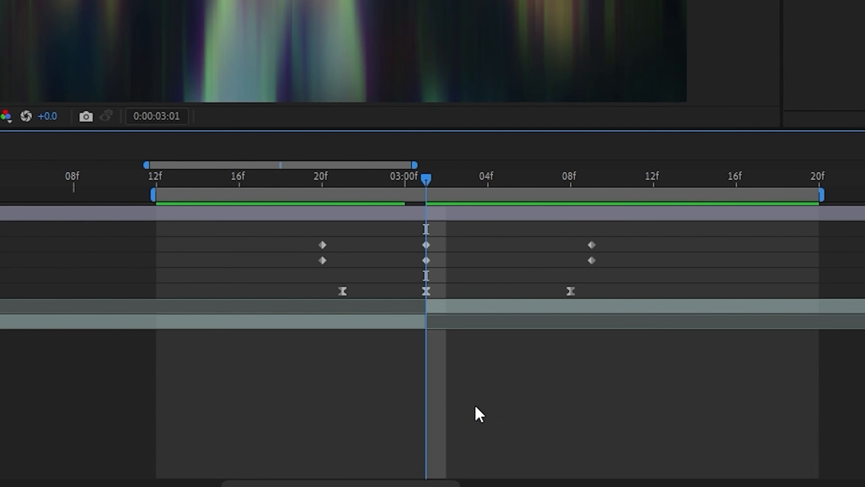
Keyframe Directional Blur's Direction at 0x+310° two frames before the cut, at 0:00:02:23.
click(435, 216)
key(ctrl+Left)
key(ctrl+Left)
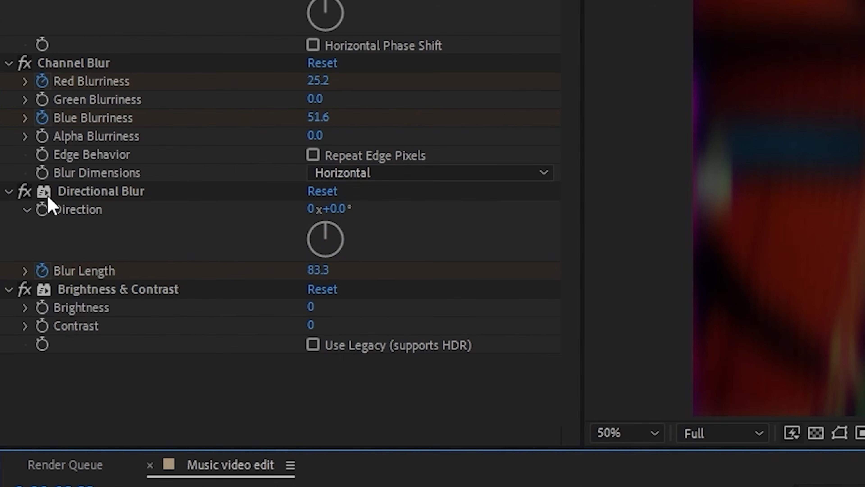
click(19, 205)
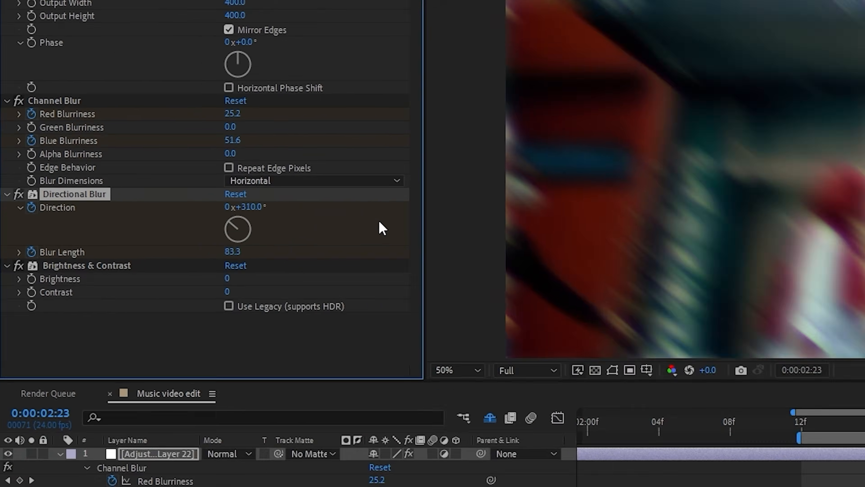
Keyframe Directional Blur's Direction at 1x+139° two frames after the cut, at 0:00:03:03.
key(ctrl+Right)
key(ctrl+Right)
key(ctrl+Right)
key(ctrl+Right)
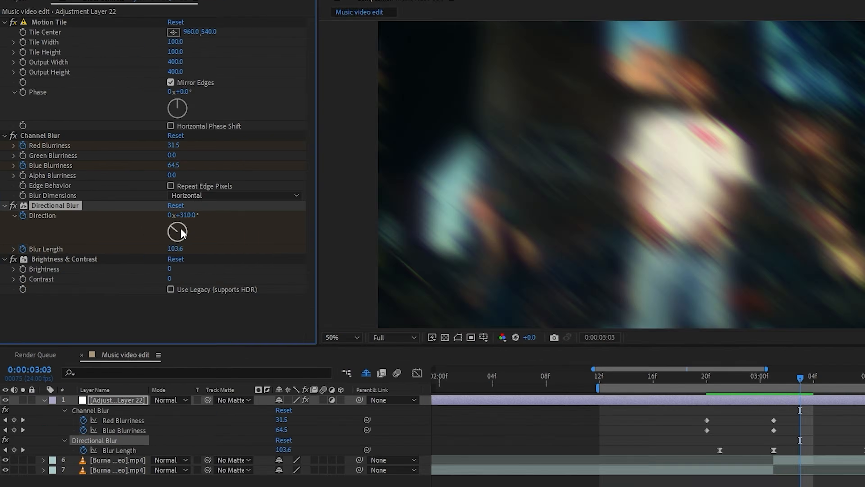
click(169, 215)
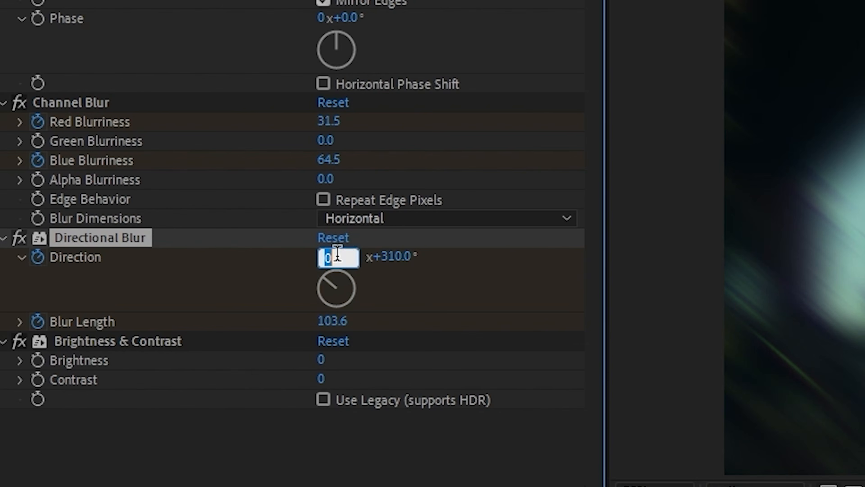
key(Return)
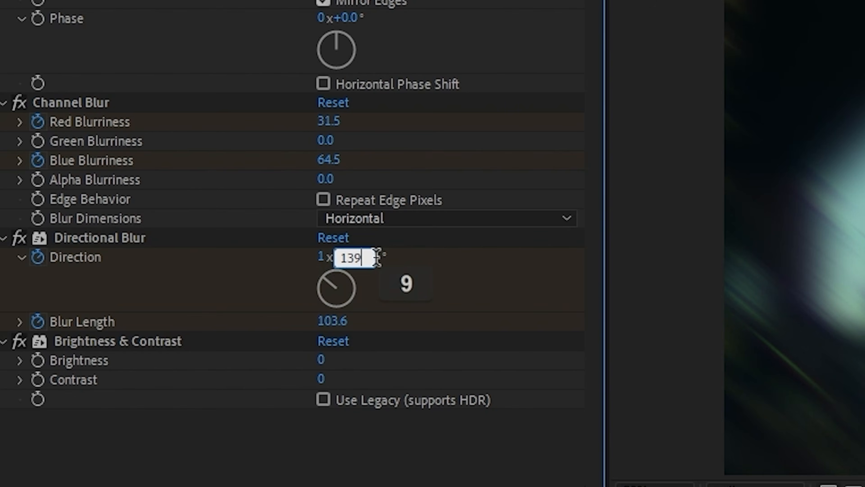
click(377, 257)
text(139)
key(Return)
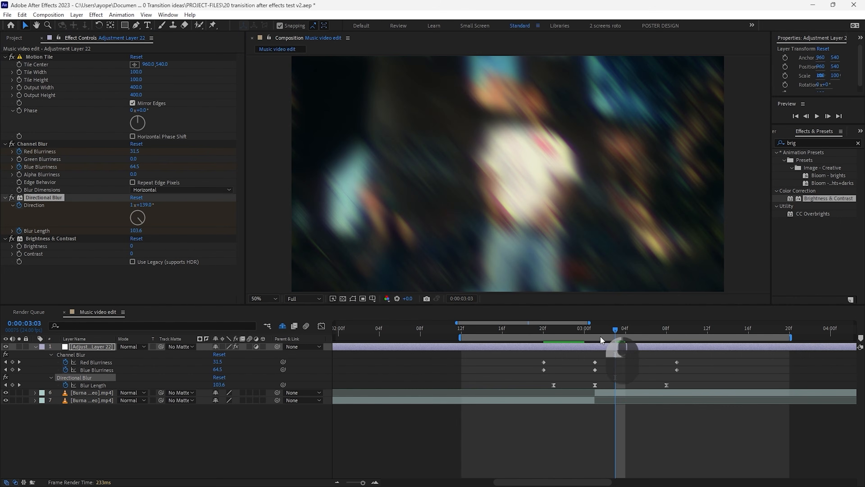
Start keyframing Brightness & Contrast at the cut, 0:00:03:01, with Brightness at 51 and Contrast at 11.
drag(602, 340, 592, 337)
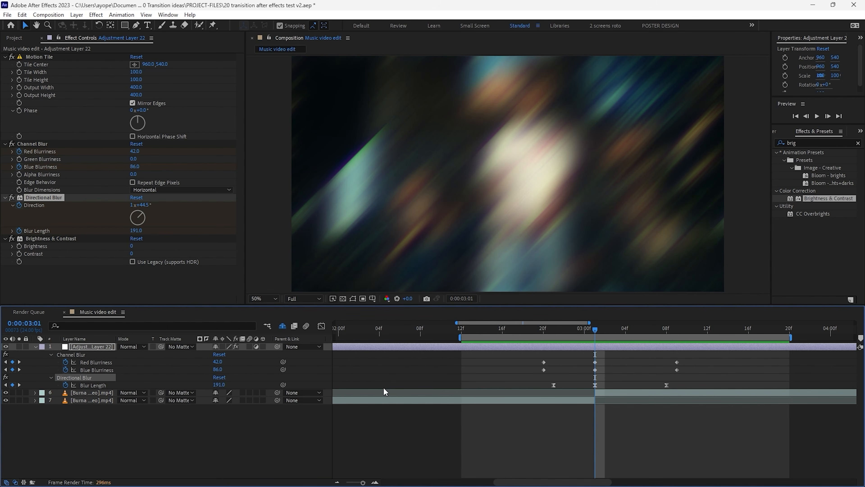
click(19, 246)
click(20, 254)
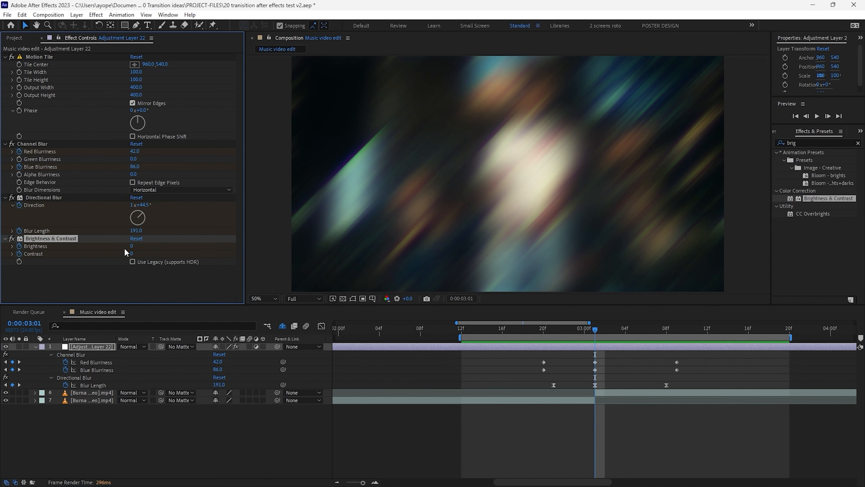
click(133, 247)
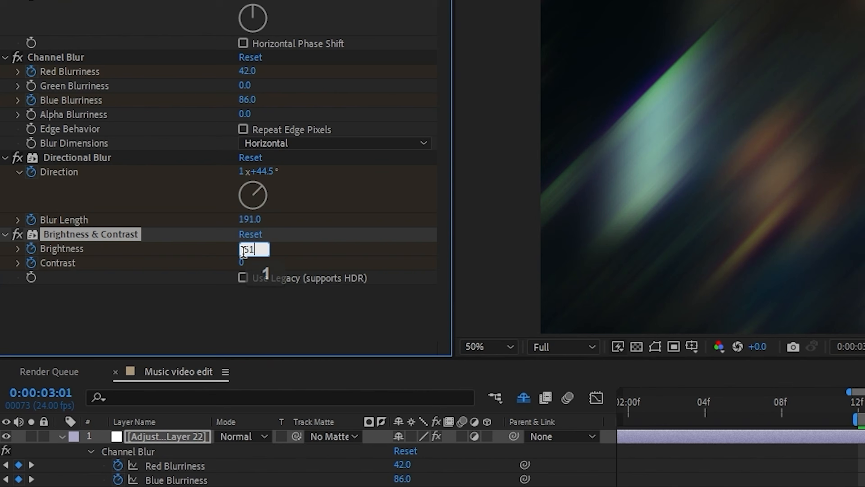
key(Return)
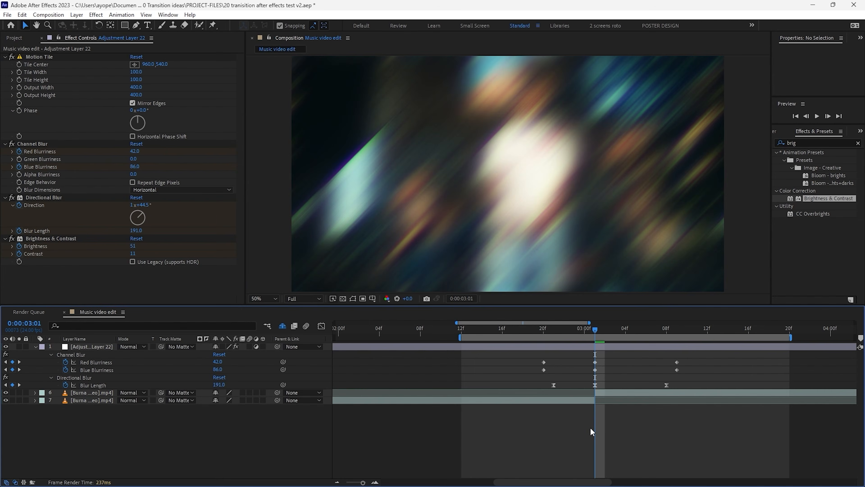
Keyframe Brightness and Contrast at 0 before the cut, at 0:00:02:20.
key(ctrl+Left)
key(ctrl+Left)
key(ctrl+Left)
key(ctrl+Left)
key(ctrl+Left)
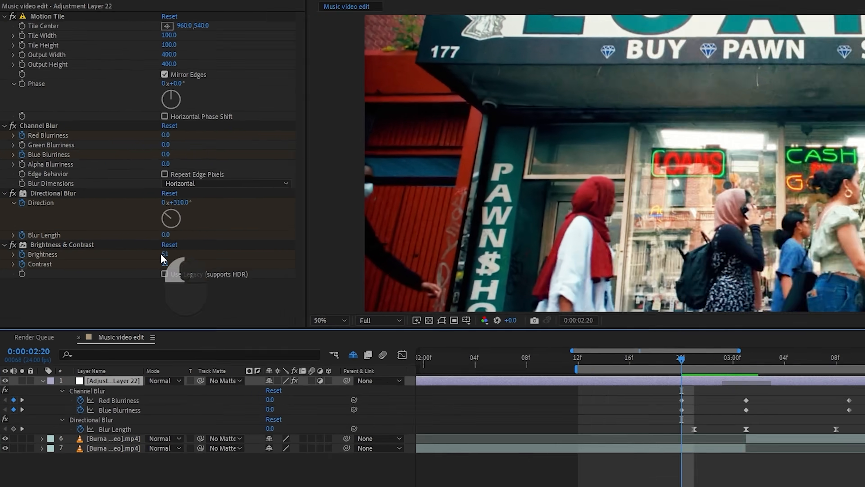
click(132, 245)
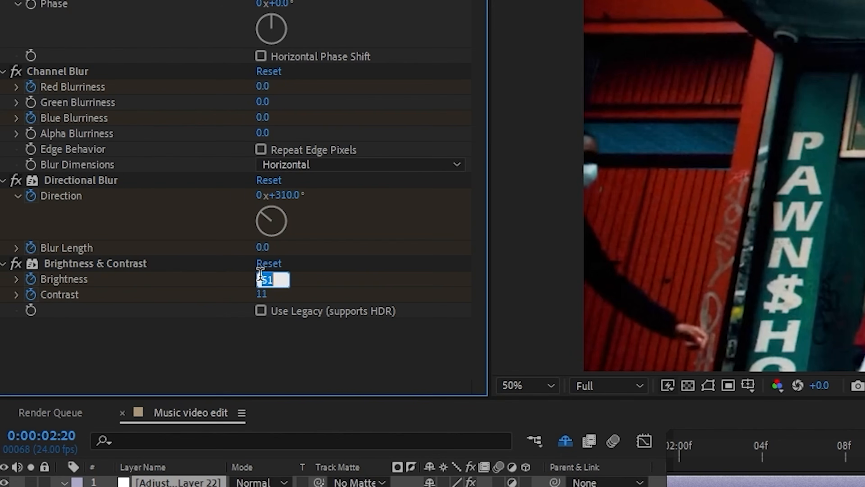
text(0)
key(Return)
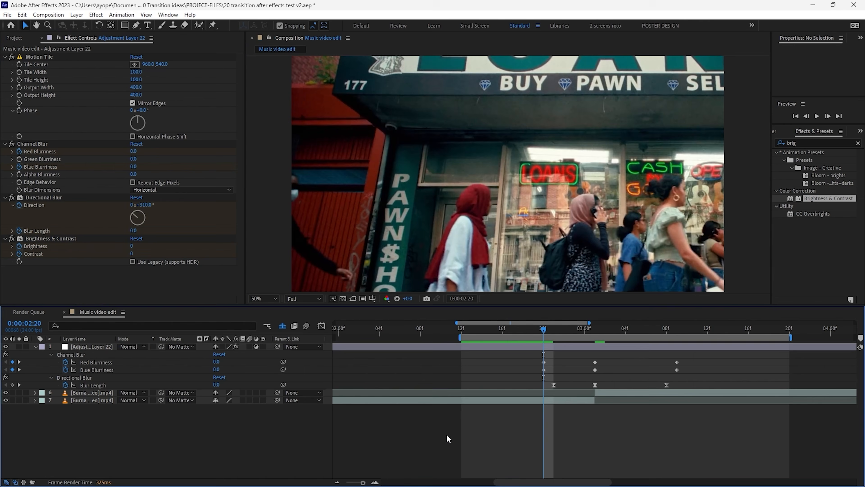
Keyframe Brightness and Contrast at 0 after the cut, at 0:00:03:06.
key(ctrl+Right)
key(ctrl+Right)
key(ctrl+Right)
key(ctrl+Right)
key(ctrl+Right)
key(ctrl+Right)
key(ctrl+Right)
key(ctrl+Right)
key(ctrl+Right)
key(ctrl+Right)
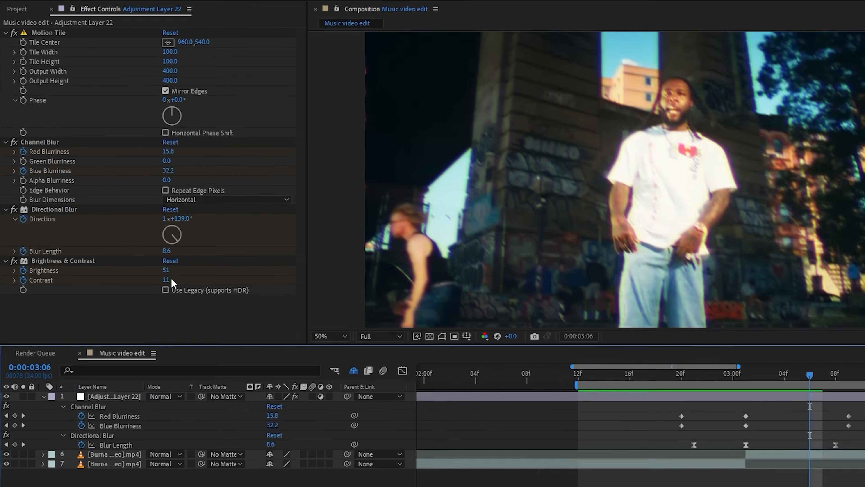
click(133, 245)
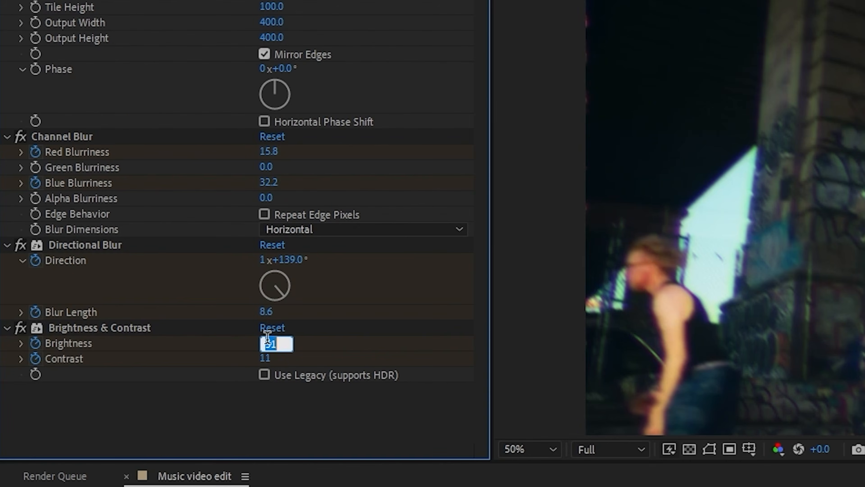
key(Return)
click(259, 357)
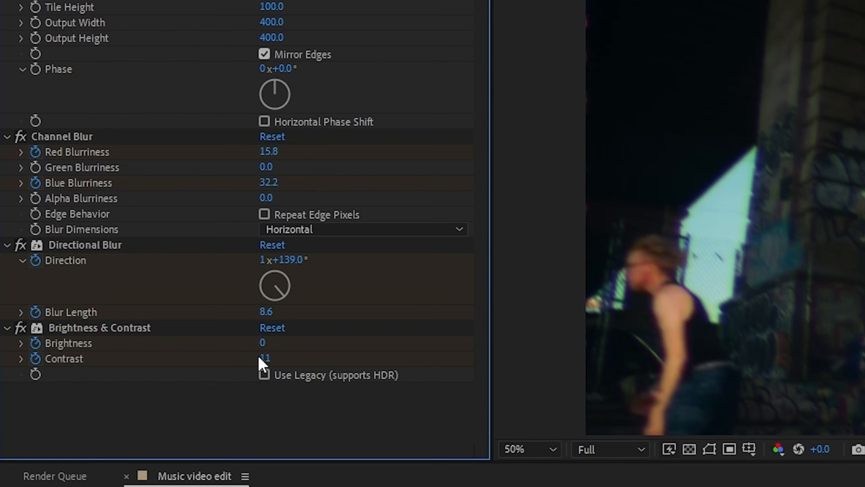
click(262, 357)
text(0)
key(Return)
click(628, 439)
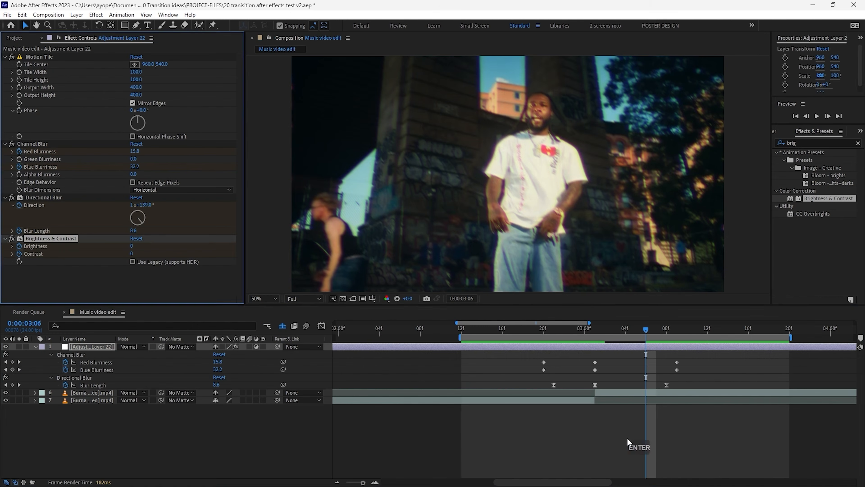
Reveal all modified properties of the adjustment layer and play back the transition from before the cut.
click(615, 347)
key(u)
key(u)
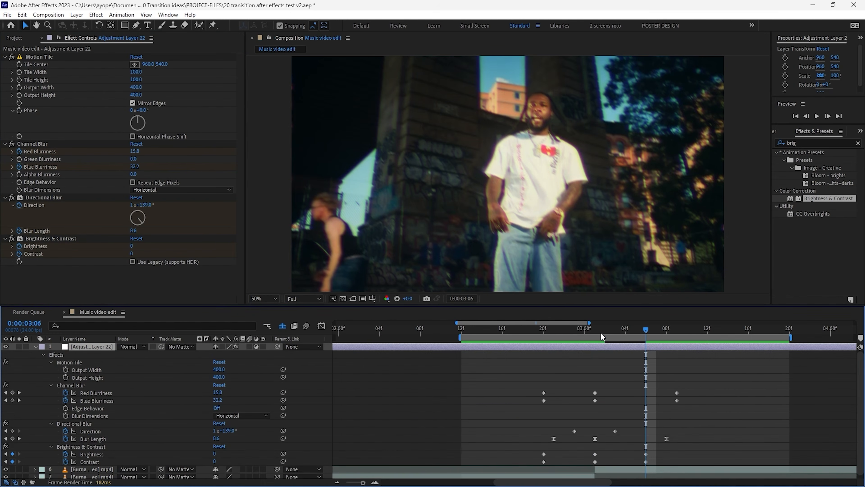
drag(600, 332, 541, 340)
key(space)
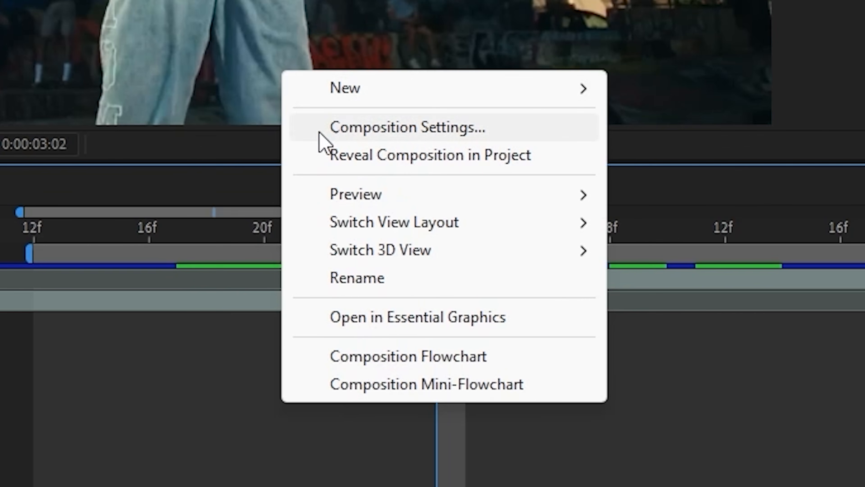
Create a new adjustment layer above the two clips and set the current time to the cut at 0:00:03:01.
mouse_move(536, 255)
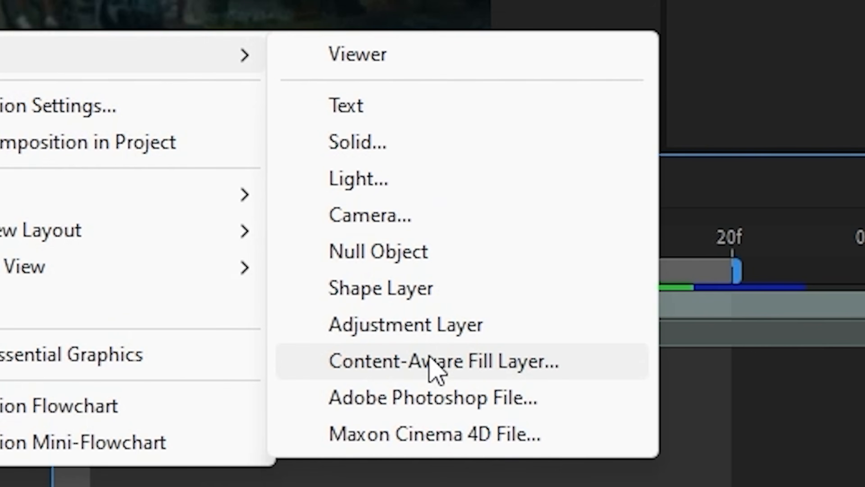
click(579, 309)
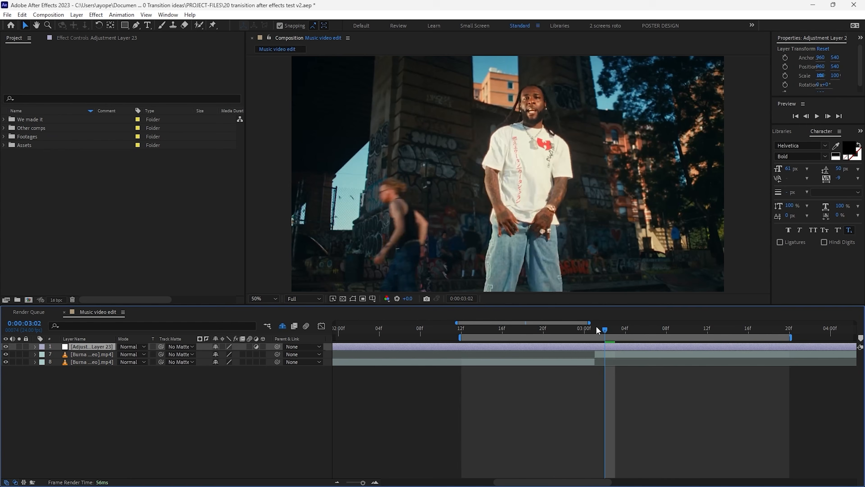
mouse_move(597, 329)
mouse_down()
mouse_move(583, 331)
mouse_move(595, 329)
mouse_up()
Find the Motion Tile effect in Effects & Presets and apply it to the new adjustment layer.
click(168, 15)
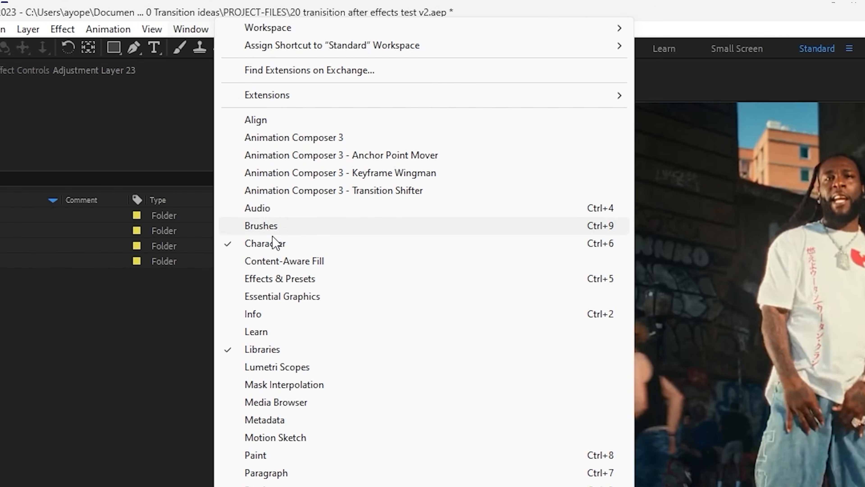
click(280, 279)
text(mo)
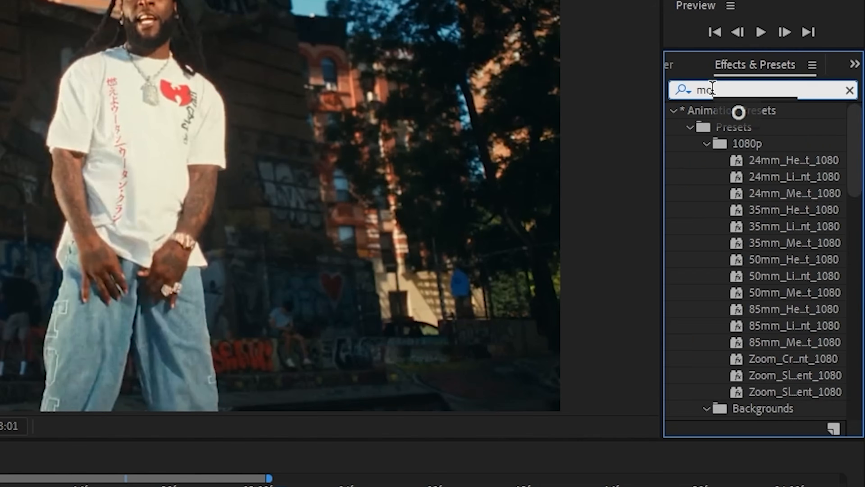
text(tio)
drag(750, 226, 642, 347)
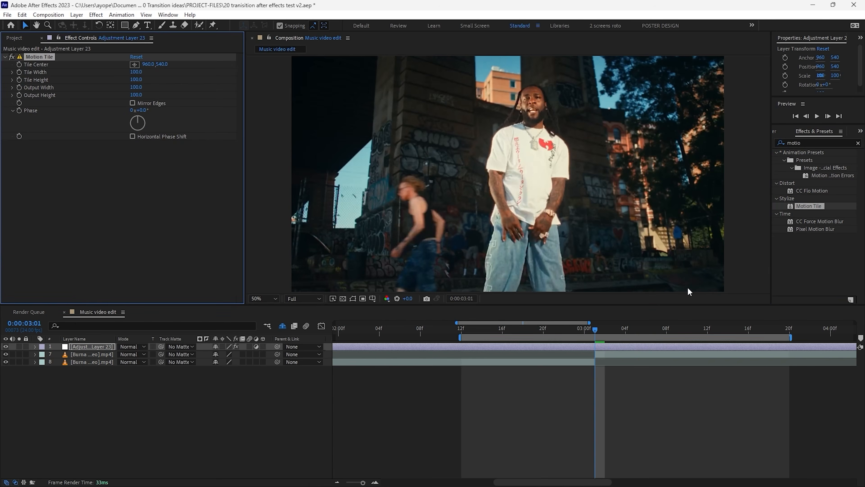
Apply the Directional Blur and Brightness & Contrast effects to the new adjustment layer.
double_click(818, 142)
text(direc)
drag(822, 160, 617, 346)
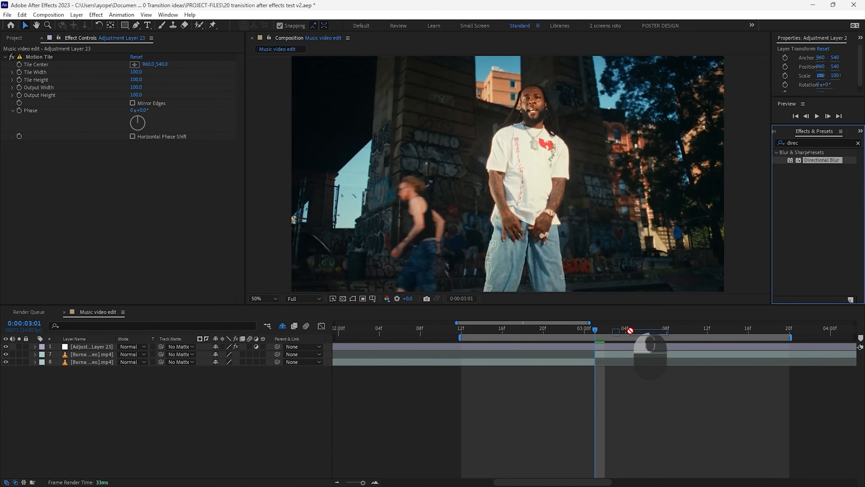
double_click(811, 143)
text(bir)
key(BackSpace)
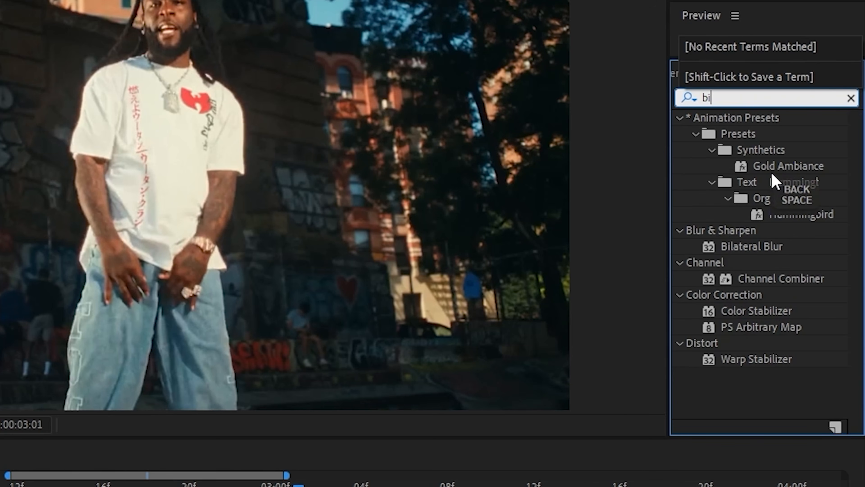
key(BackSpace)
text(ri)
drag(807, 257, 600, 346)
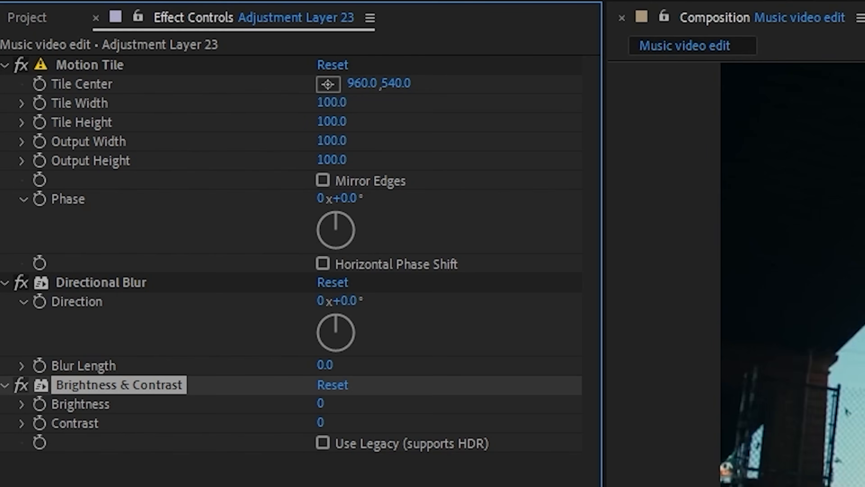
Set Motion Tile's Output Width and Output Height to 400 and enable Mirror Edges.
click(616, 383)
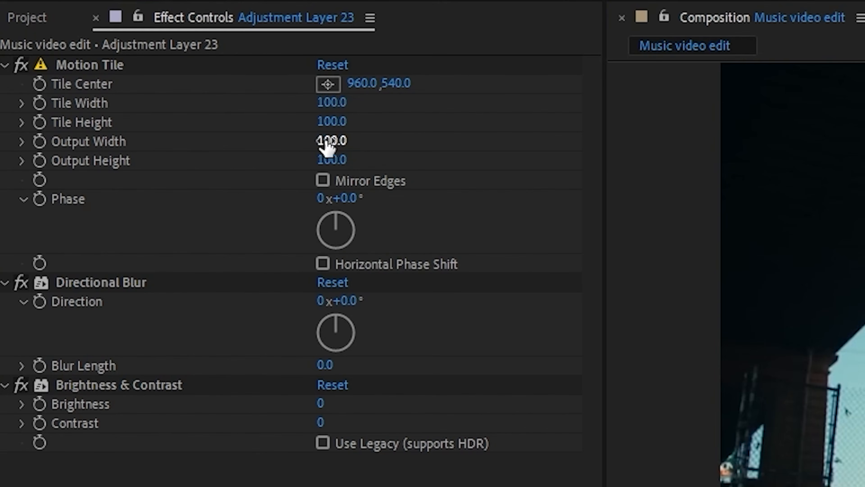
click(327, 141)
text(400)
key(Return)
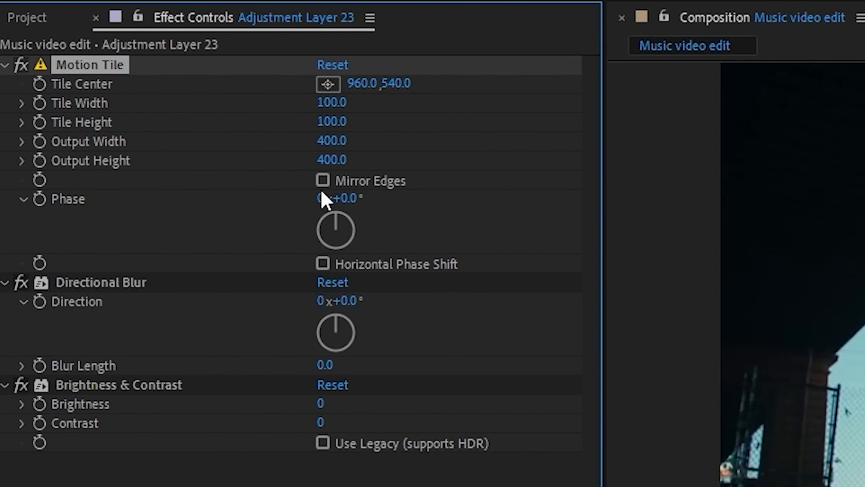
click(323, 180)
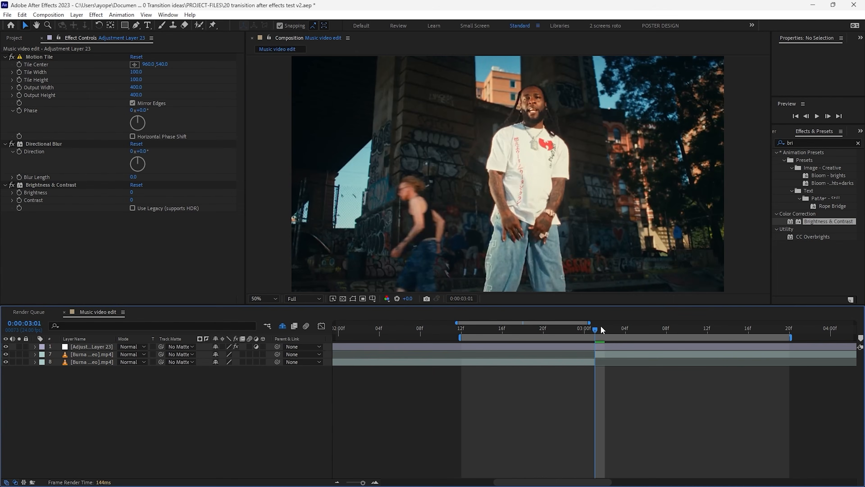
Start keyframing Motion Tile's Tile Center at the cut, 0:00:03:01, with the value 960, 913.
mouse_move(600, 328)
mouse_down()
mouse_move(566, 329)
mouse_move(598, 330)
mouse_up()
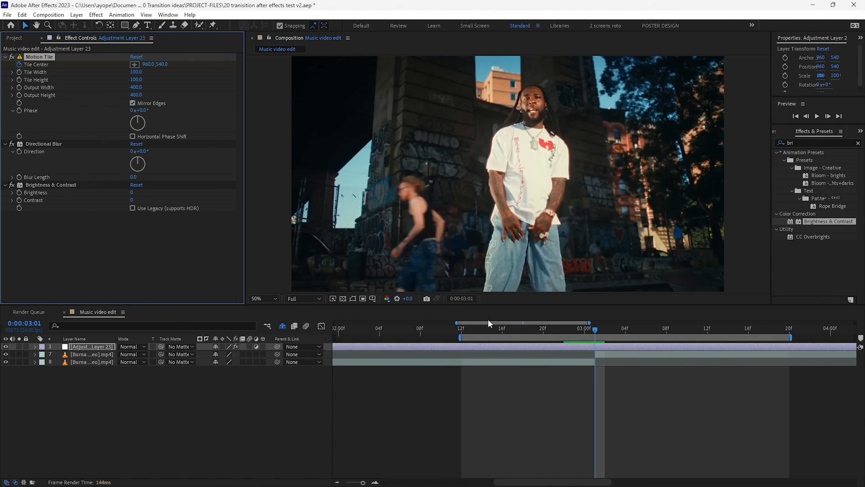
click(161, 64)
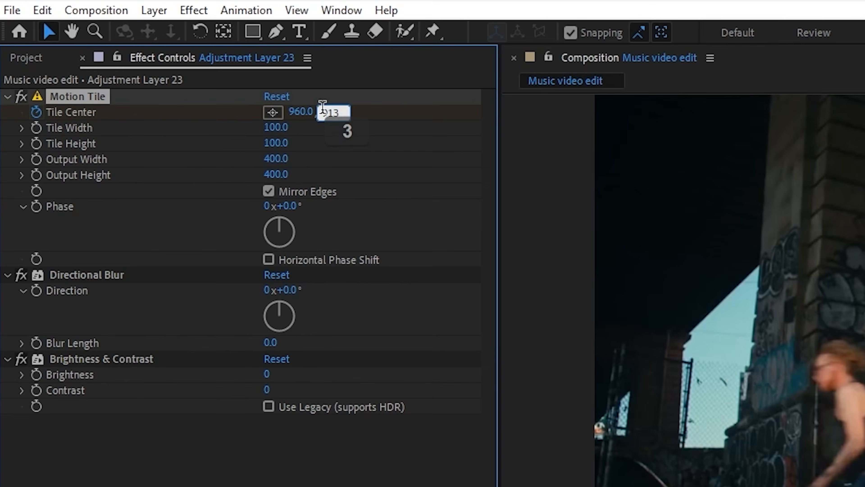
key(Return)
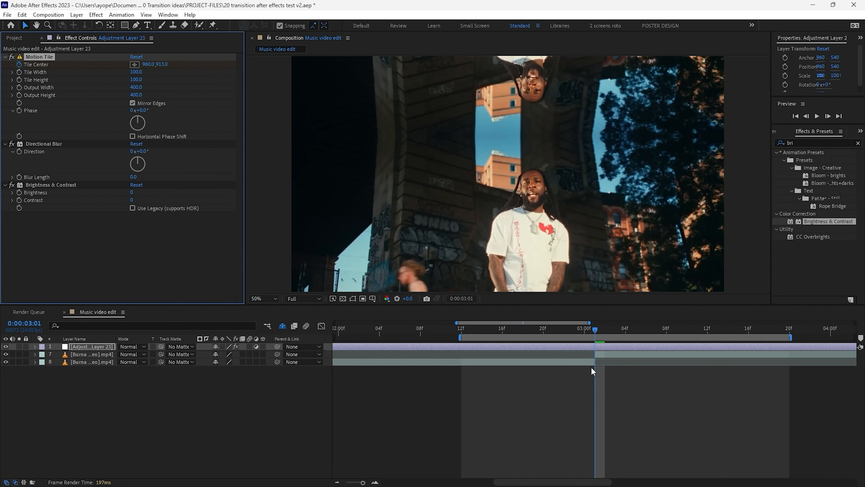
Keyframe Motion Tile's Tile Center at 960, 540 two frames before the cut, at 0:00:02:23.
click(615, 414)
key(ctrl+Left)
click(561, 345)
click(162, 64)
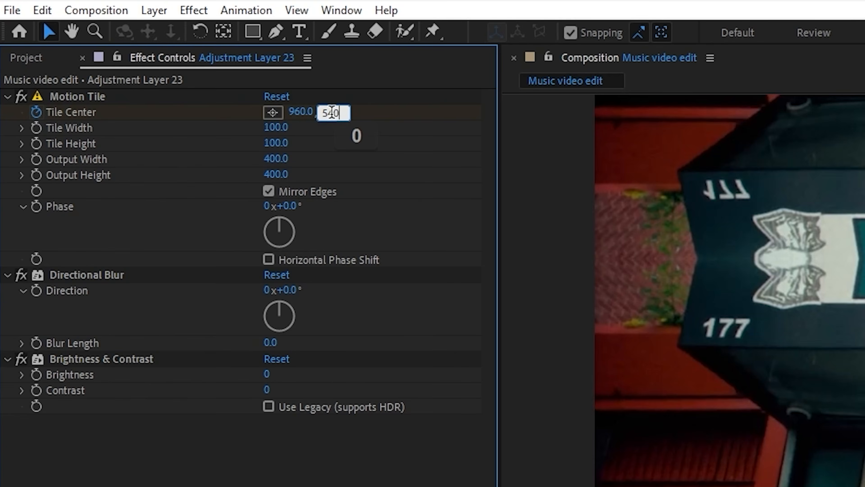
key(Return)
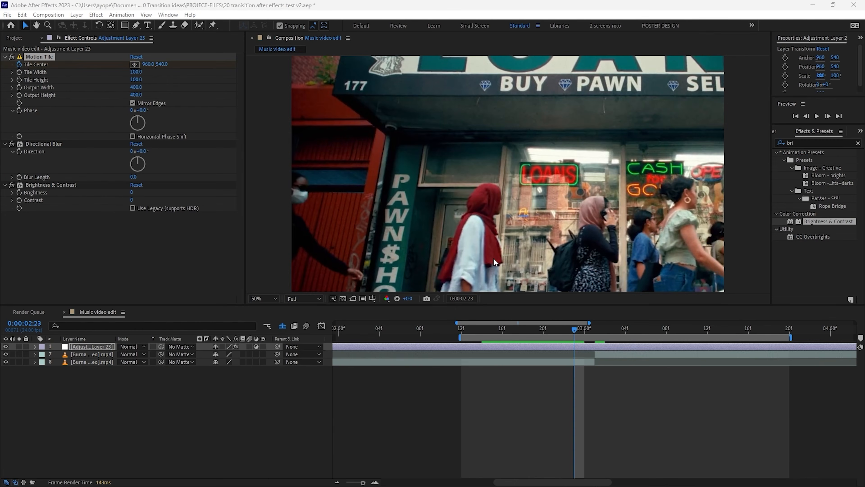
Keyframe Motion Tile's Tile Center back at 960, 540 two frames after the cut, at 0:00:03:03.
key(ctrl+Right)
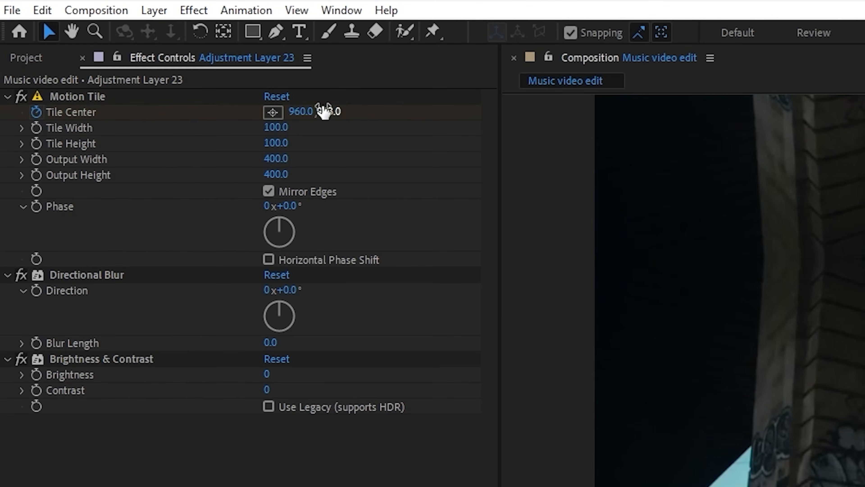
click(326, 111)
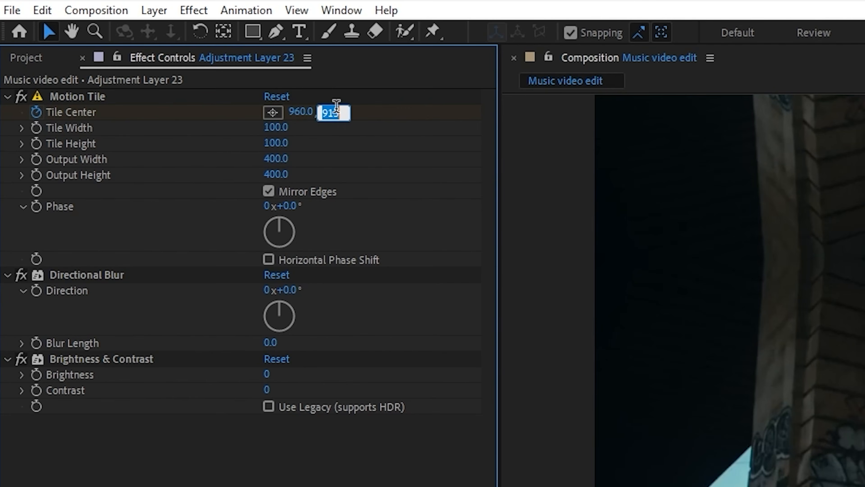
key(Return)
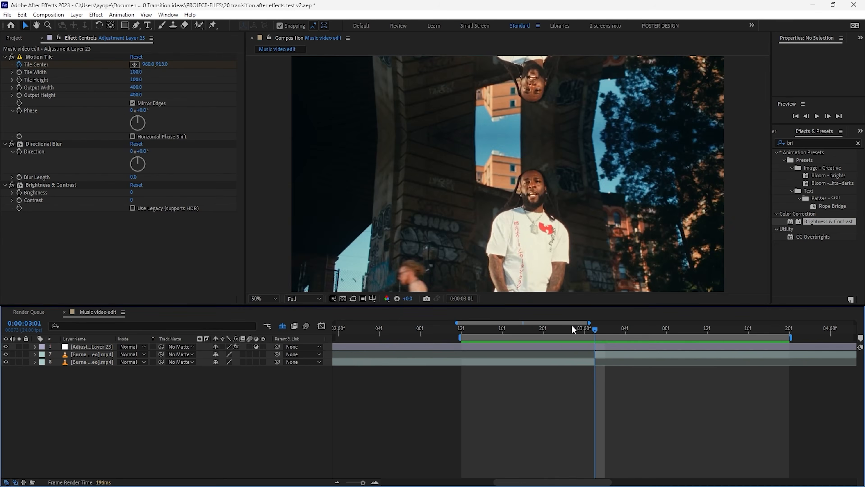
Start keyframing Directional Blur's Blur Length on the adjustment layer at the cut, 0:00:03:01, with the value 182.7.
click(572, 325)
drag(448, 282, 492, 305)
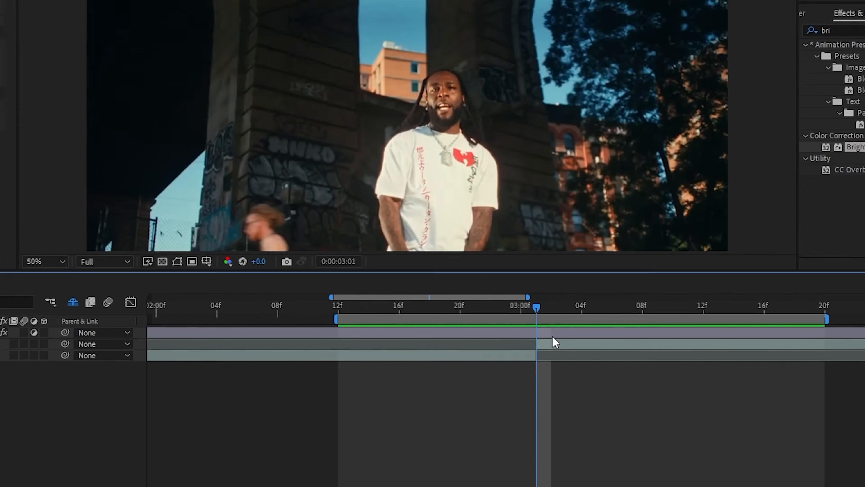
click(555, 335)
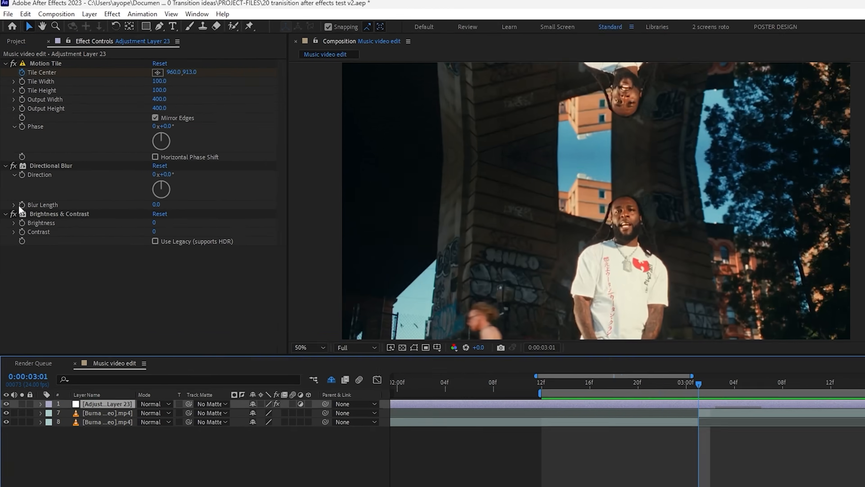
click(19, 177)
click(269, 345)
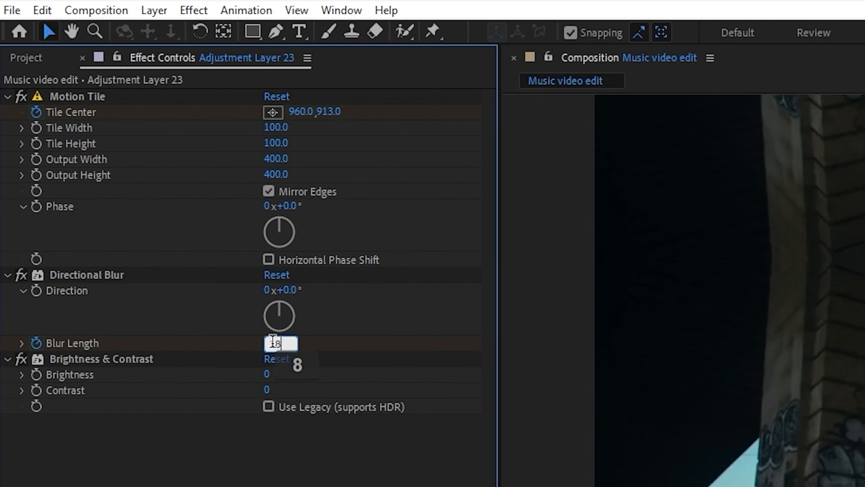
text(18)
key(Return)
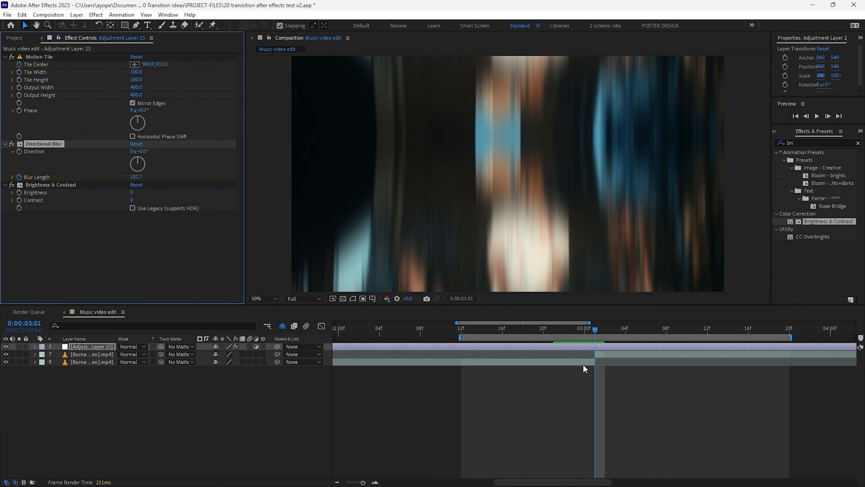
Keyframe Directional Blur's Blur Length at 0 four frames before the cut, at 0:00:02:21.
key(Left)
key(Left)
key(Left)
key(Left)
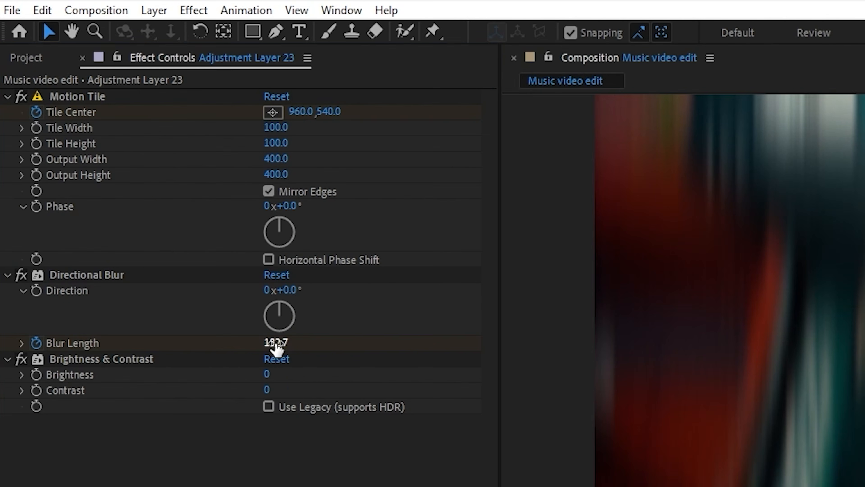
click(276, 343)
text(0)
key(Return)
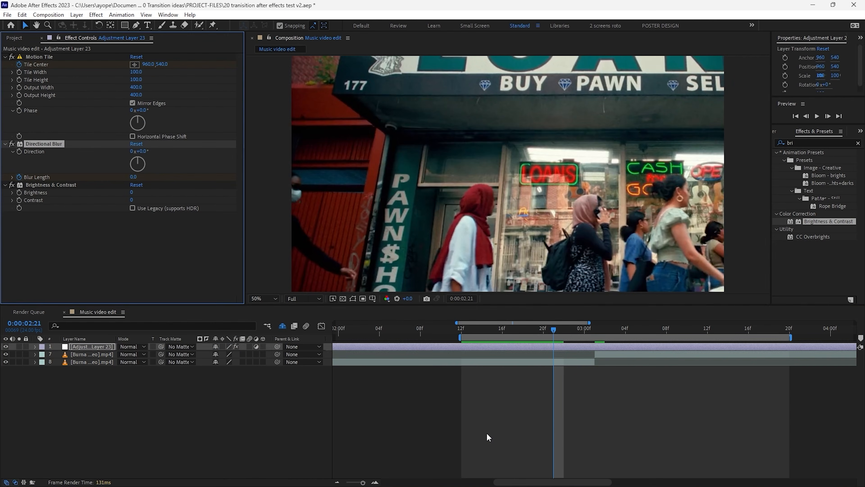
Keyframe Directional Blur's Blur Length at 0 five frames after the cut, at 0:00:03:06.
key(space)
click(137, 178)
text(0)
key(Return)
Reveal the adjustment layer's keyframes and apply Easy Ease to the three Blur Length keyframes.
key(u)
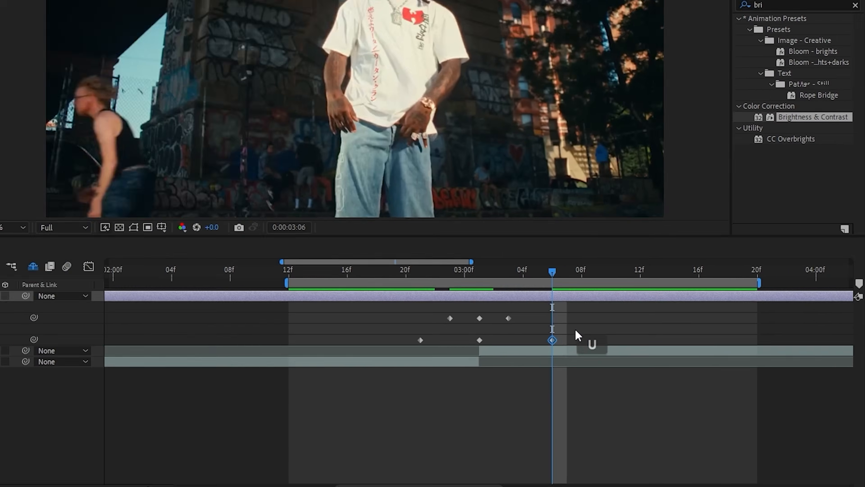
drag(683, 377, 550, 380)
right_click(595, 379)
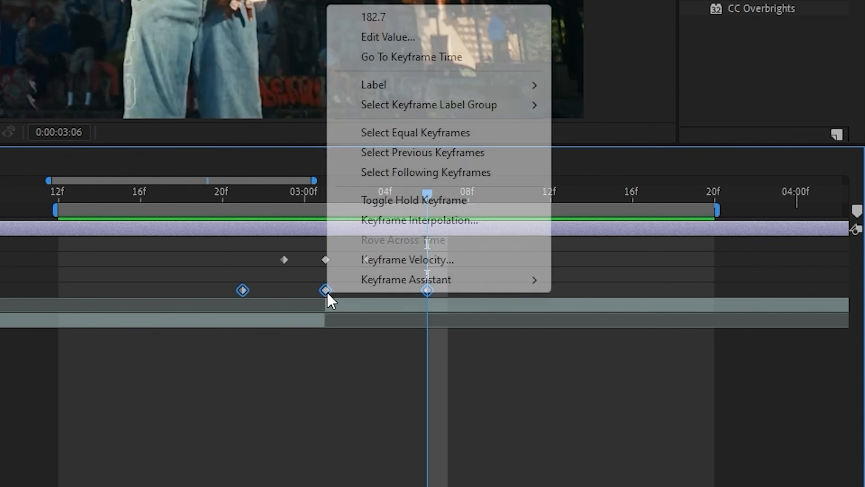
mouse_move(426, 279)
click(604, 339)
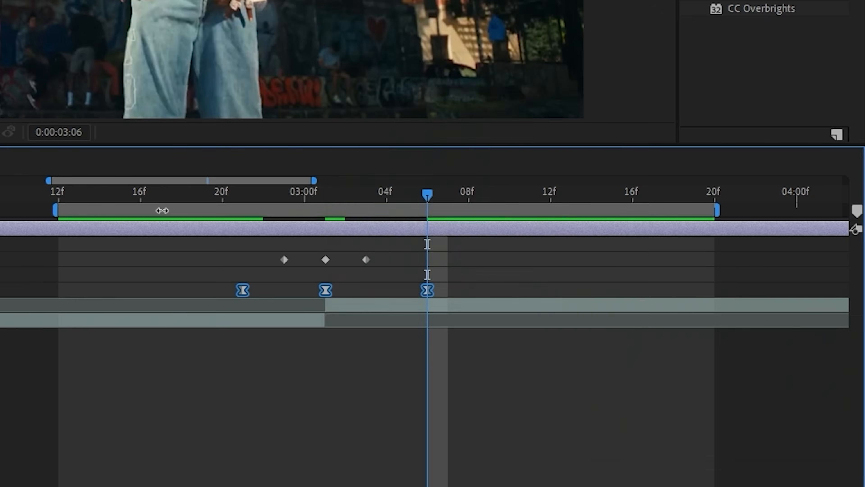
Reshape the Blur Length curve in the Graph Editor so it rises steeply to the cut and falls steeply into a long ease.
click(36, 253)
click(147, 478)
click(232, 284)
click(324, 238)
drag(297, 238, 264, 238)
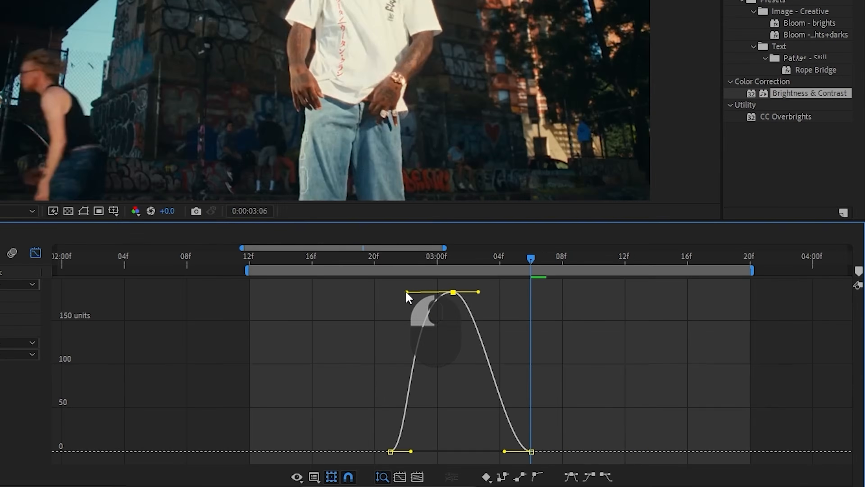
drag(406, 292, 395, 298)
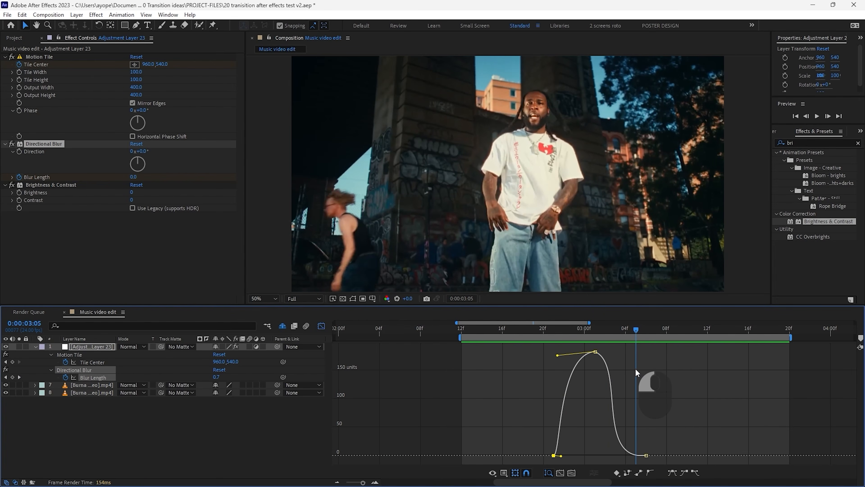
click(322, 326)
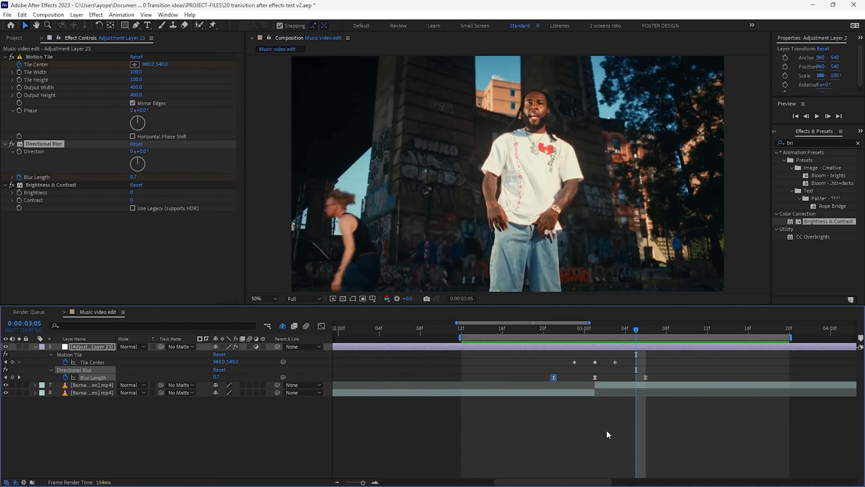
click(609, 431)
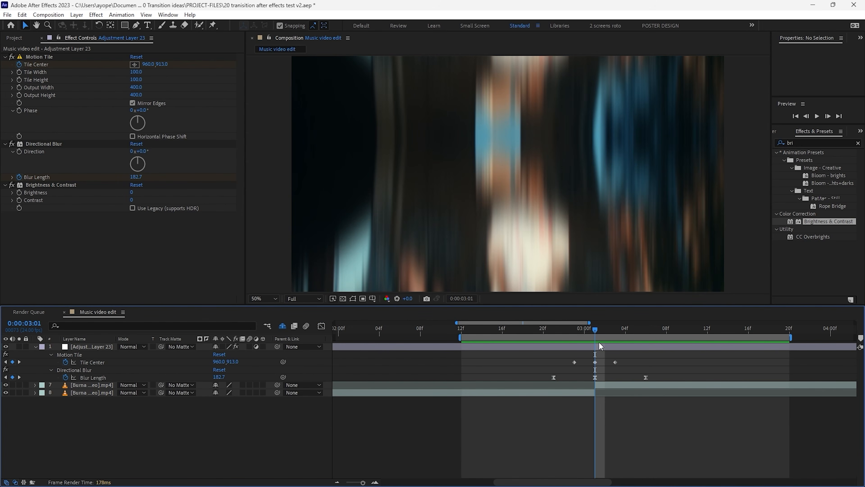
Start keyframing Brightness at 51 and Contrast at 11 on the adjustment layer at the cut, 0:00:03:01.
click(599, 349)
click(19, 192)
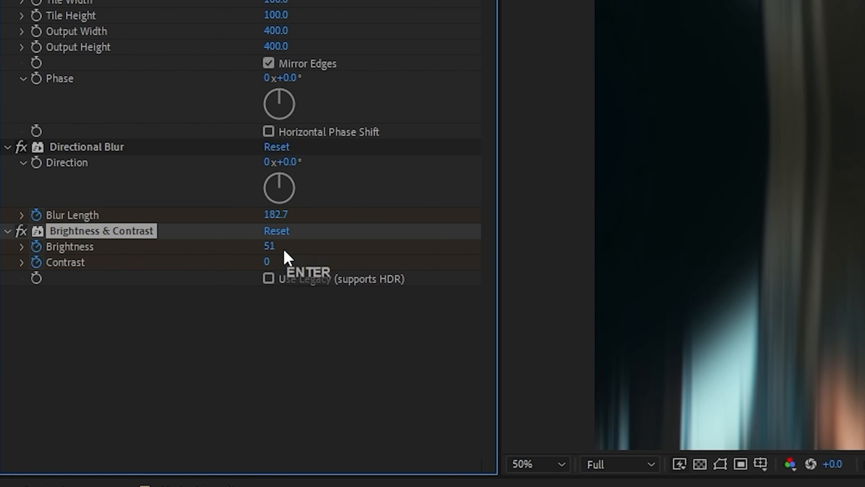
click(269, 261)
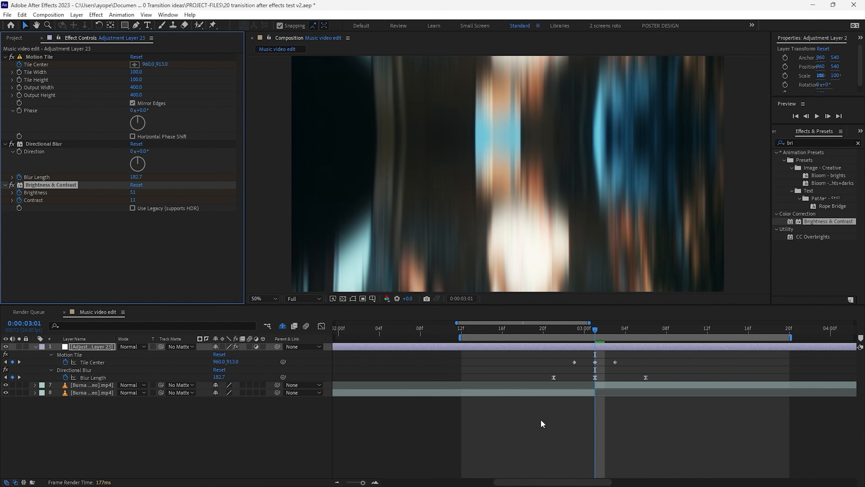
Keyframe Brightness and Contrast at 0 five frames before the cut, at 0:00:02:20.
key(ctrl+Left)
key(ctrl+Left)
key(ctrl+Left)
key(ctrl+Left)
key(ctrl+Left)
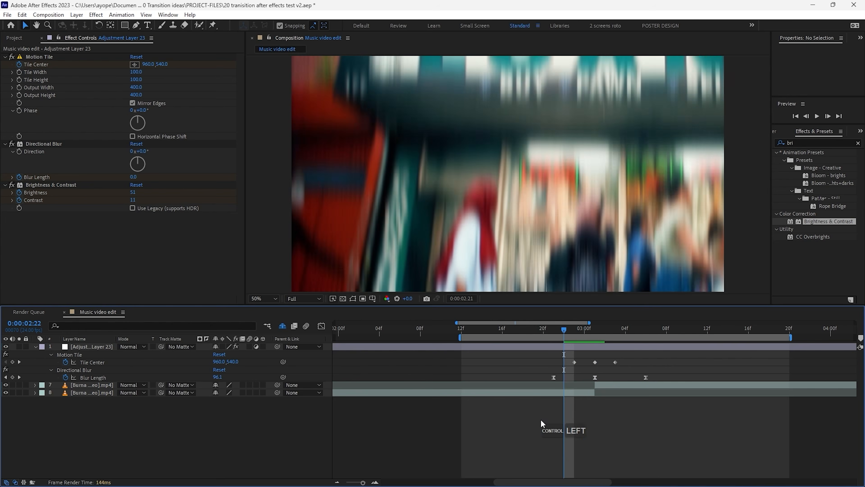
click(133, 193)
text(0)
key(Return)
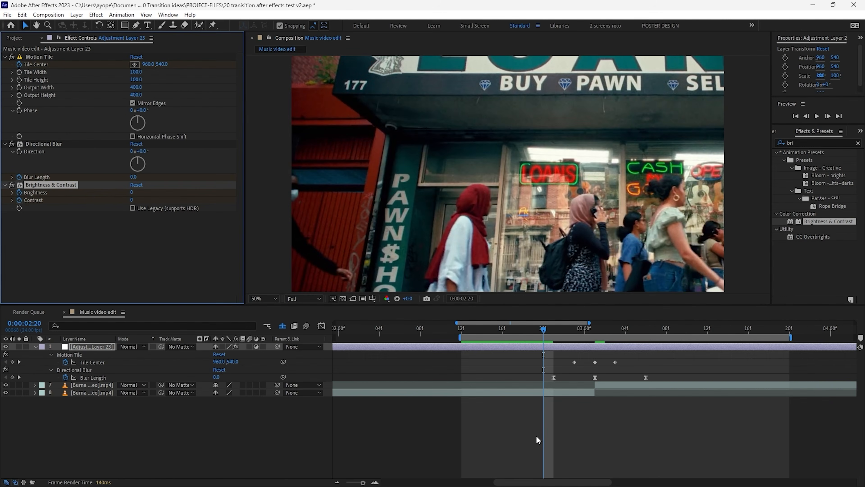
Keyframe Brightness and Contrast back at 0 five frames after the cut, at 0:00:03:06.
key(ctrl+Right)
key(ctrl+Right)
key(ctrl+Right)
key(ctrl+Right)
key(ctrl+Right)
key(ctrl+Right)
key(ctrl+Right)
key(ctrl+Right)
key(ctrl+Right)
key(ctrl+Right)
key(ctrl+Right)
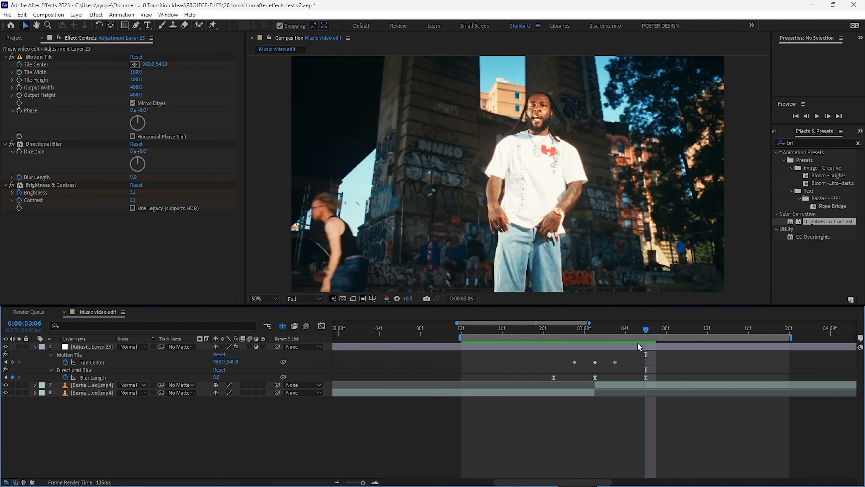
click(637, 342)
click(130, 193)
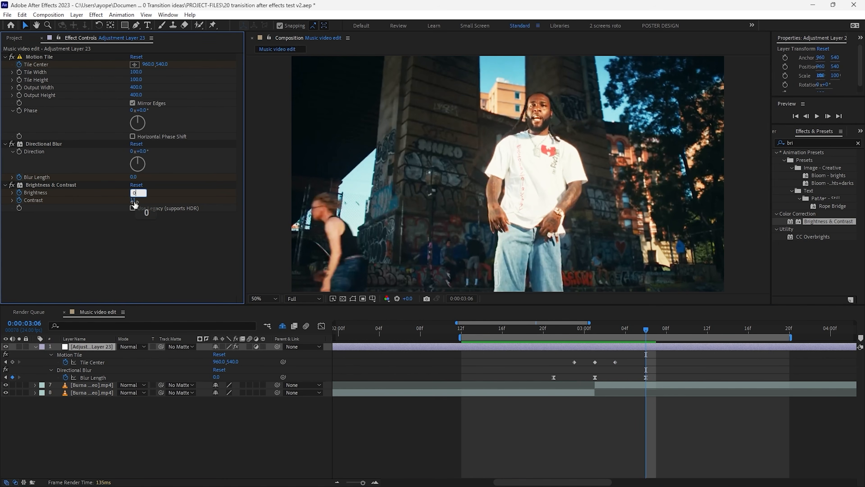
click(135, 200)
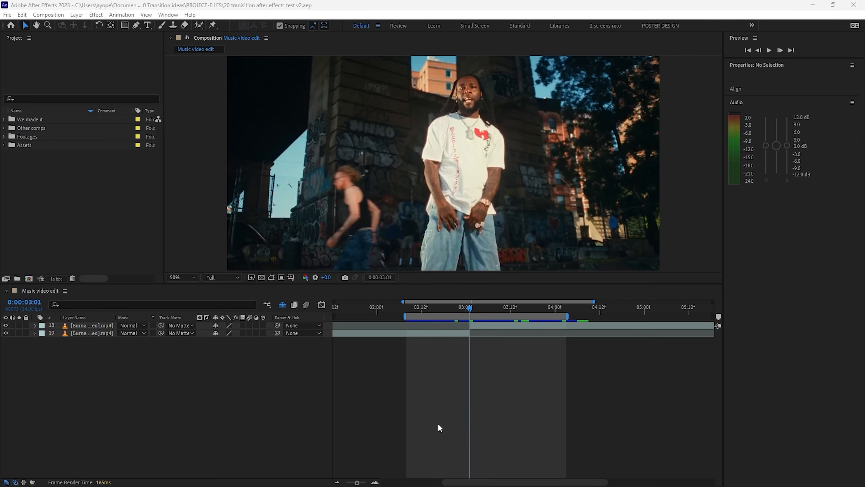
Create a new adjustment layer above the two music video clips.
right_click(432, 304)
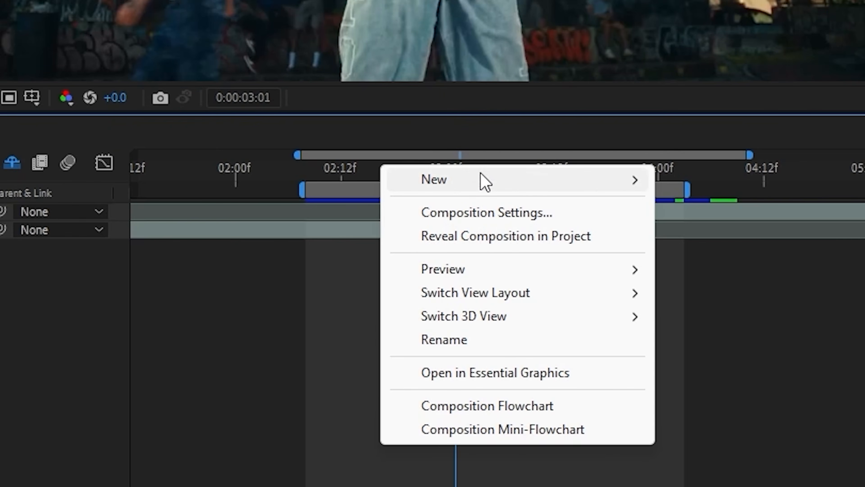
mouse_move(481, 247)
click(690, 373)
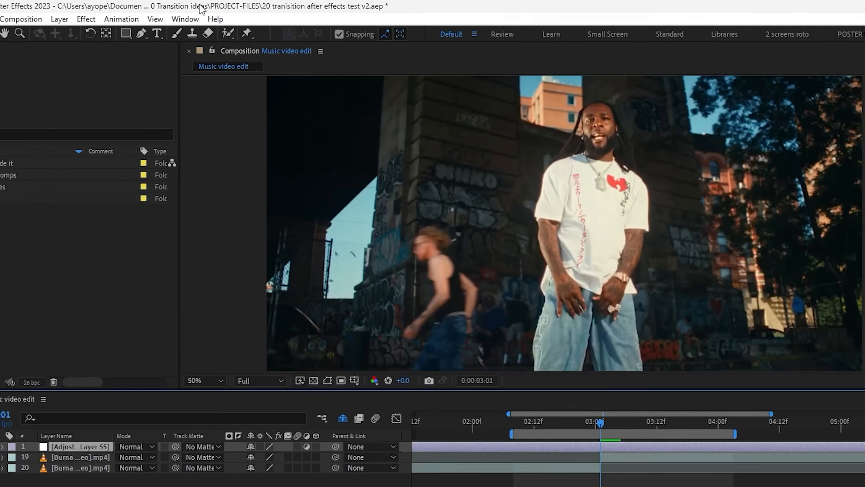
Show the Effects & Presets panel and apply the Motion Tile effect to the new adjustment layer.
click(172, 13)
click(289, 260)
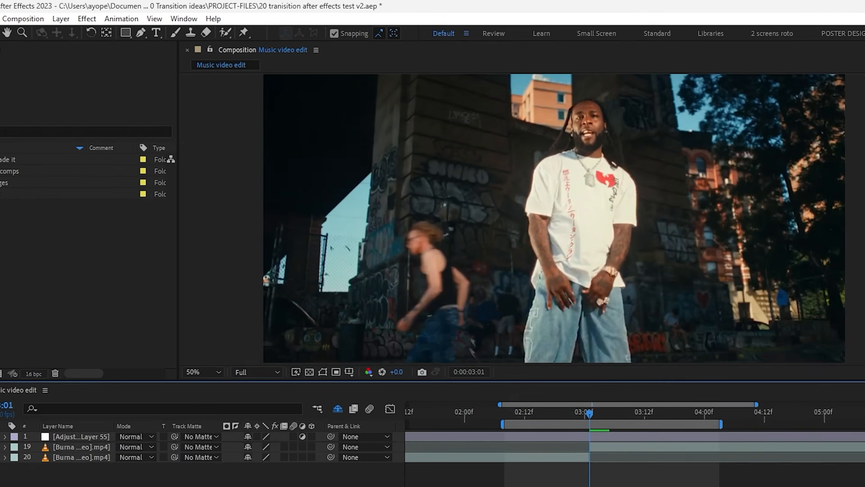
click(751, 206)
text(moti)
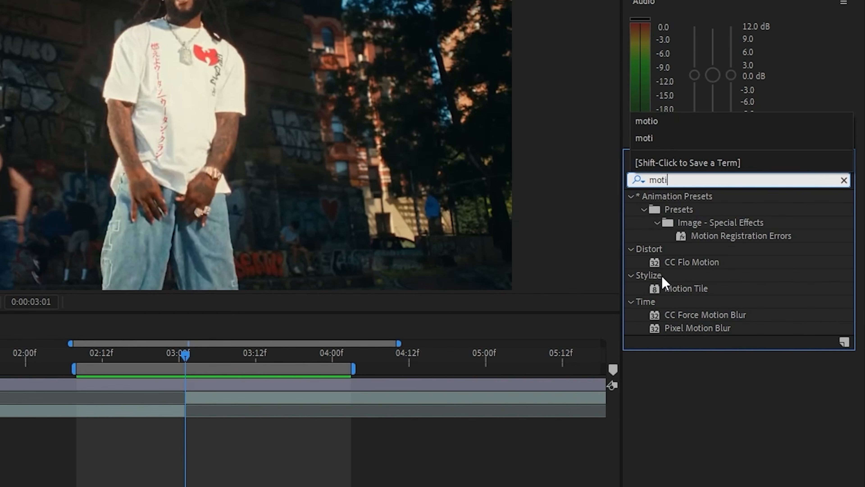
drag(687, 289, 317, 384)
Apply the Twirl and Transform effects to the adjustment layer.
click(676, 180)
text(twi)
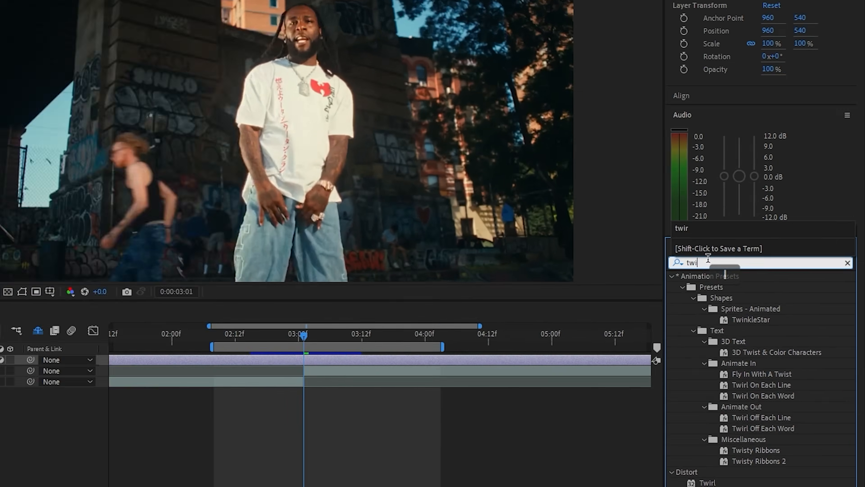
text(r)
drag(708, 385, 343, 360)
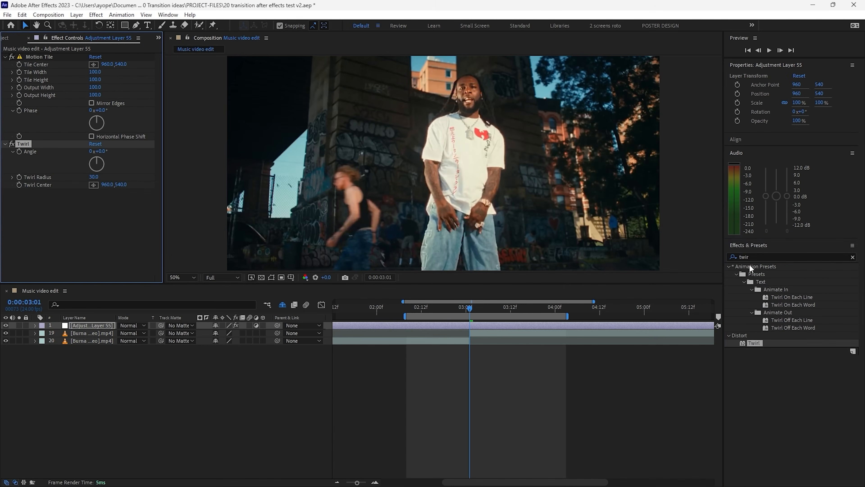
double_click(745, 256)
text(tran)
drag(755, 343, 528, 329)
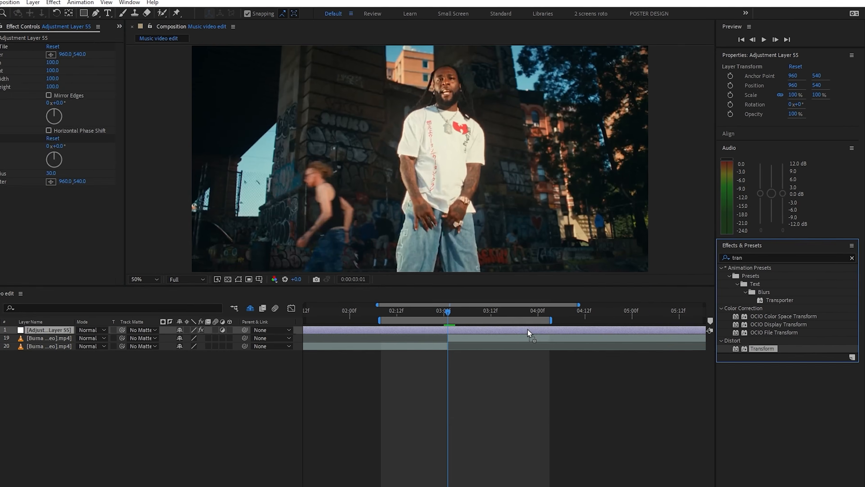
Apply the CC Lens and Brightness & Contrast effects to the adjustment layer.
double_click(754, 257)
text(cc le)
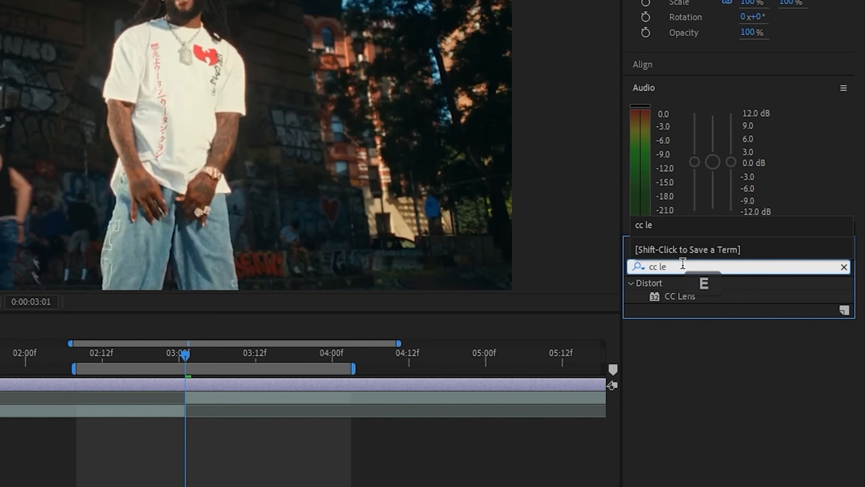
drag(680, 296, 226, 388)
drag(670, 267, 606, 270)
text(br)
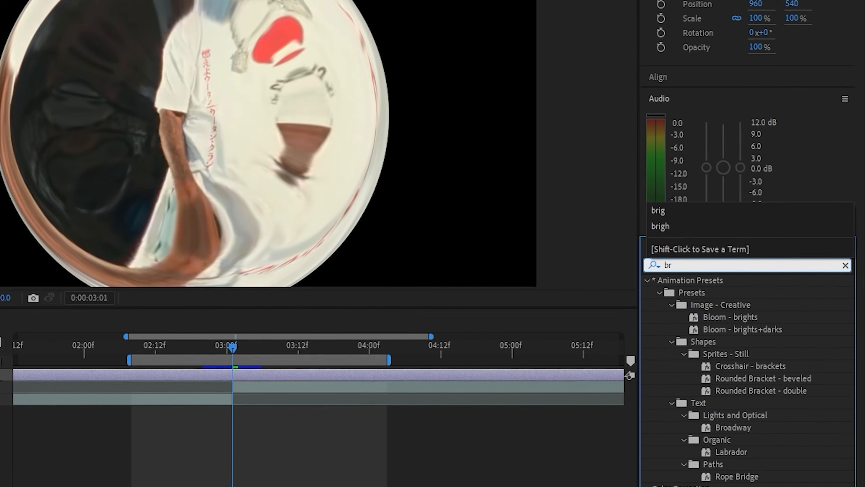
drag(780, 405, 496, 327)
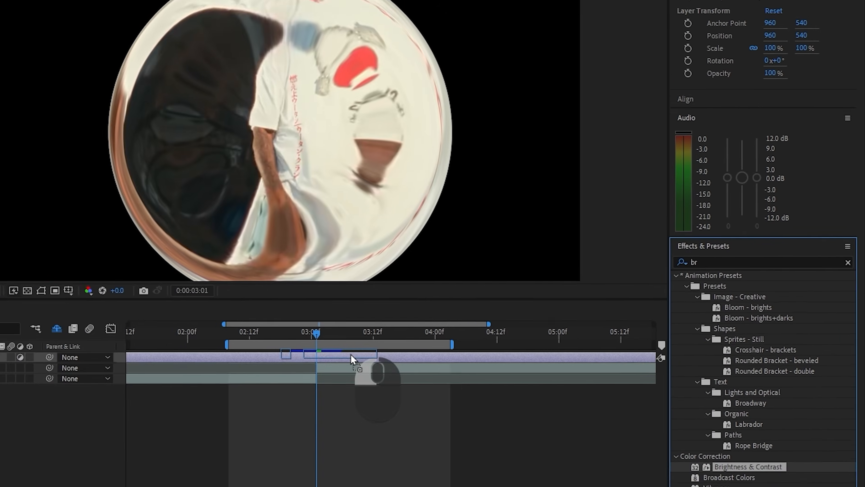
drag(351, 355, 351, 356)
Apply the Directional Blur effect to the adjustment layer.
double_click(715, 263)
text(dir)
drag(755, 286, 247, 382)
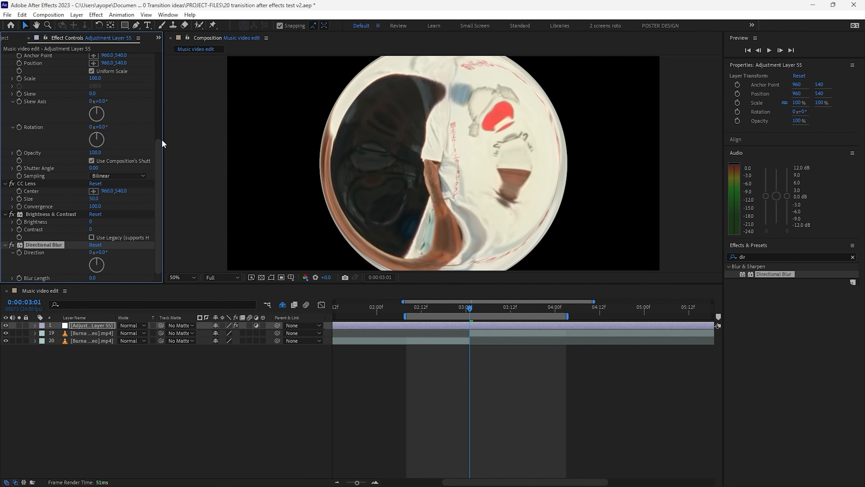
Set Motion Tile's Output Width to 400 on the adjustment layer.
drag(163, 143, 160, 47)
click(195, 123)
text(400)
key(Return)
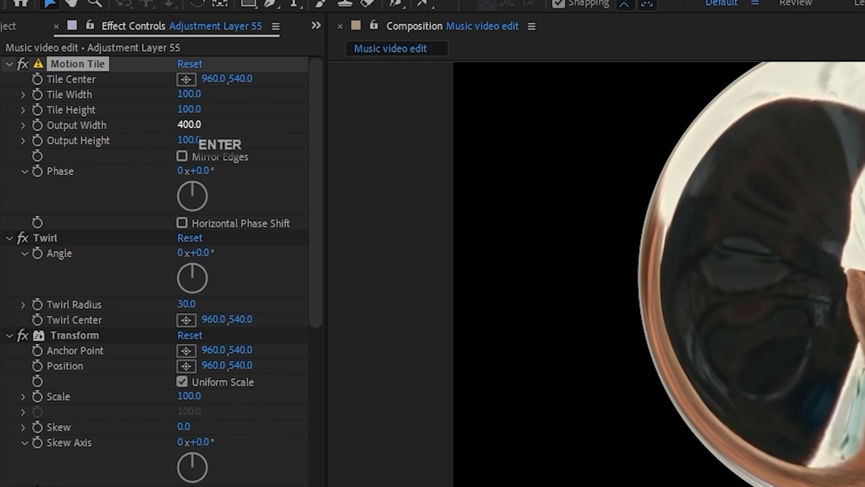
Set Motion Tile's Output Height to 400 with Mirror Edges enabled, and turn off the CC Lens effect.
click(188, 141)
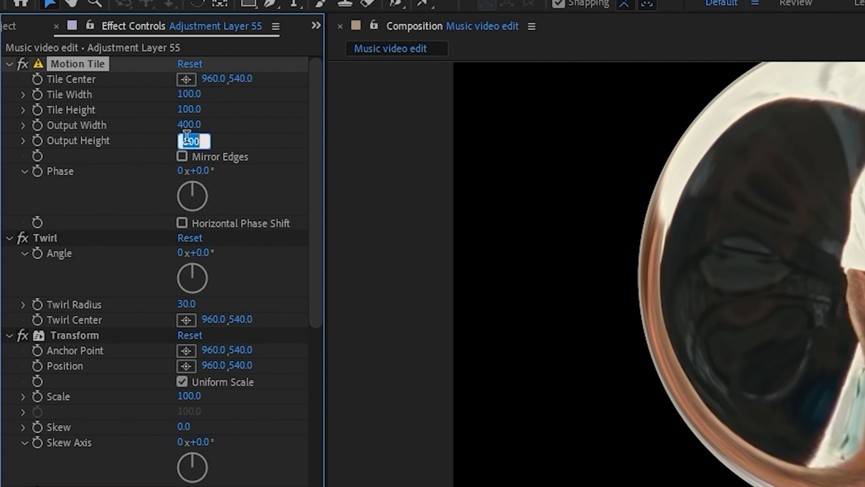
click(183, 156)
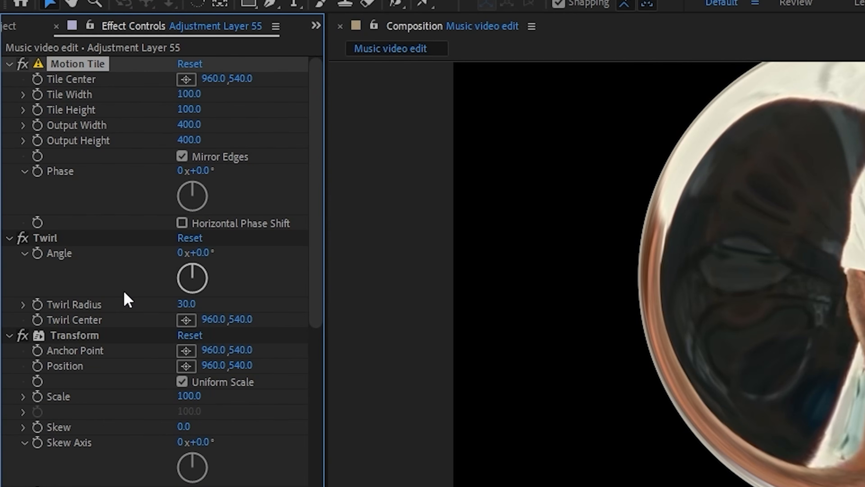
drag(315, 236, 37, 389)
click(23, 389)
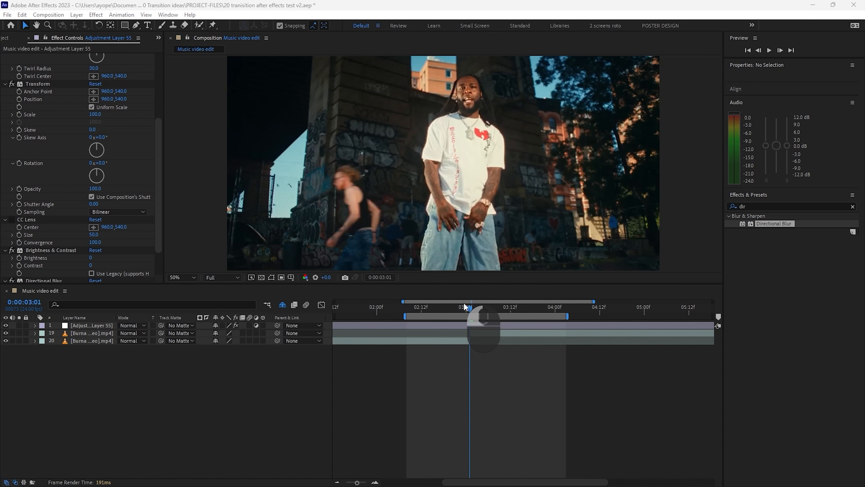
Start keyframing Twirl's Angle at the cut, 0:00:03:01, with a value of one full revolution.
drag(464, 303, 468, 320)
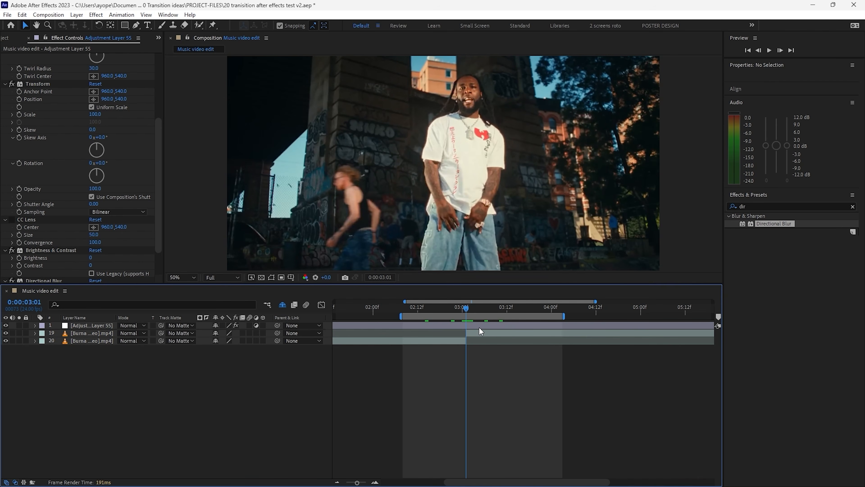
click(478, 327)
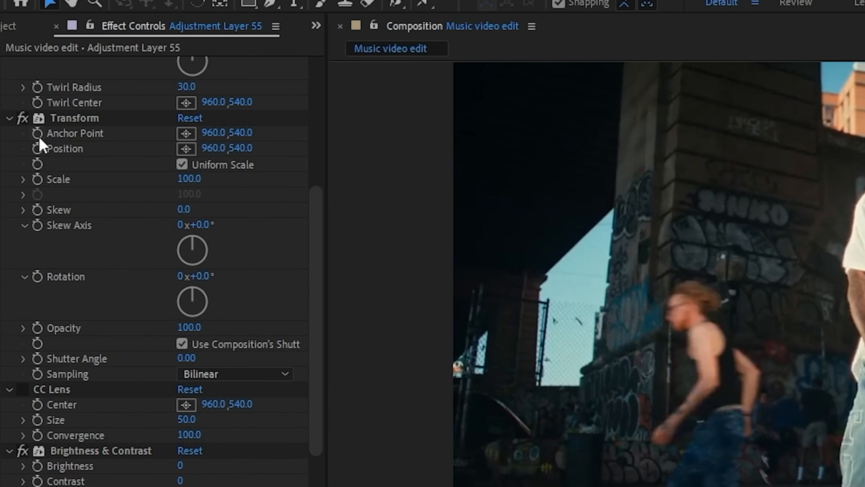
scroll(40, 145, up, 5)
click(138, 265)
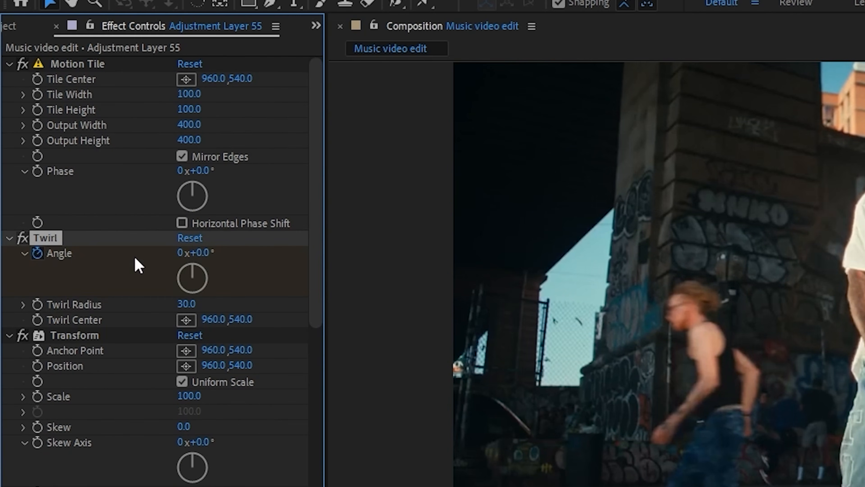
click(183, 253)
text(1)
key(Return)
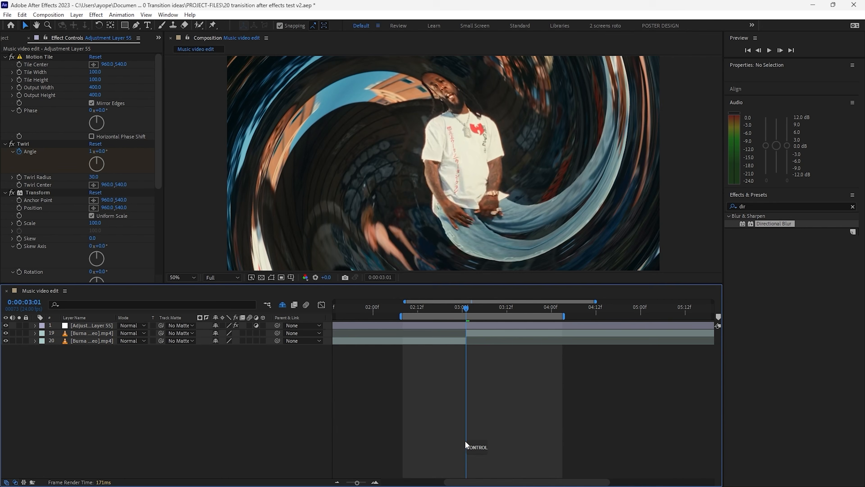
Reveal the adjustment layer's keyframes and add a Twirl Angle keyframe holding the same value at 0:00:03:03.
key(Page_Down)
key(Page_Down)
key(Page_Down)
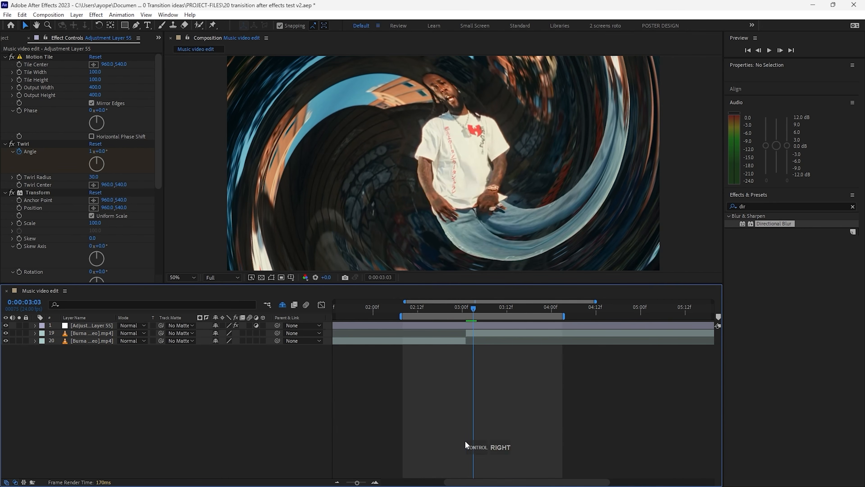
key(u)
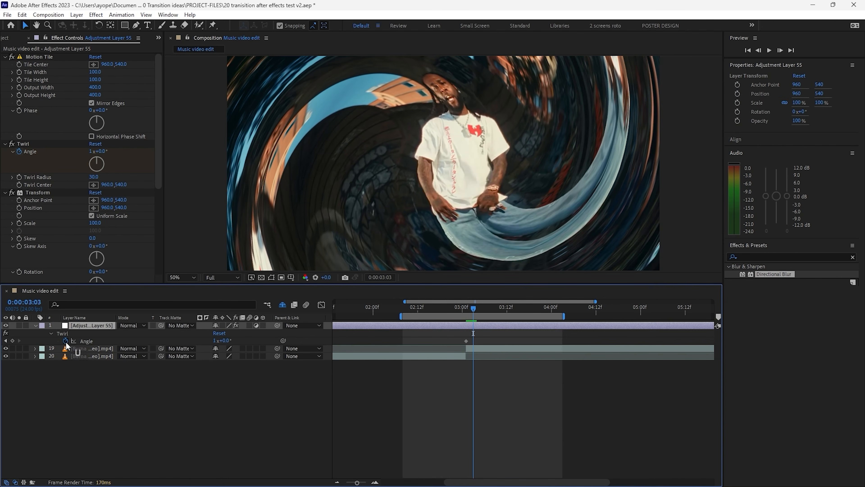
click(13, 340)
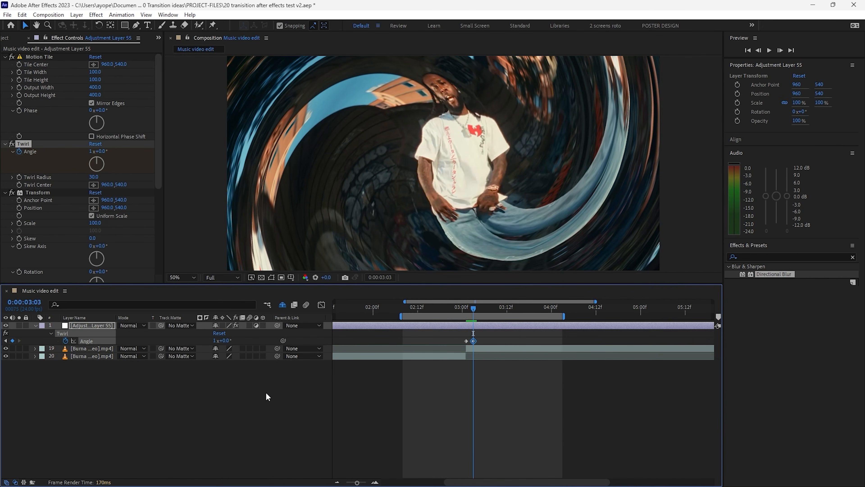
Set the Twirl Angle to 0 revolutions two frames further on, at 0:00:03:05.
click(495, 384)
key(ctrl+Right)
key(ctrl+Right)
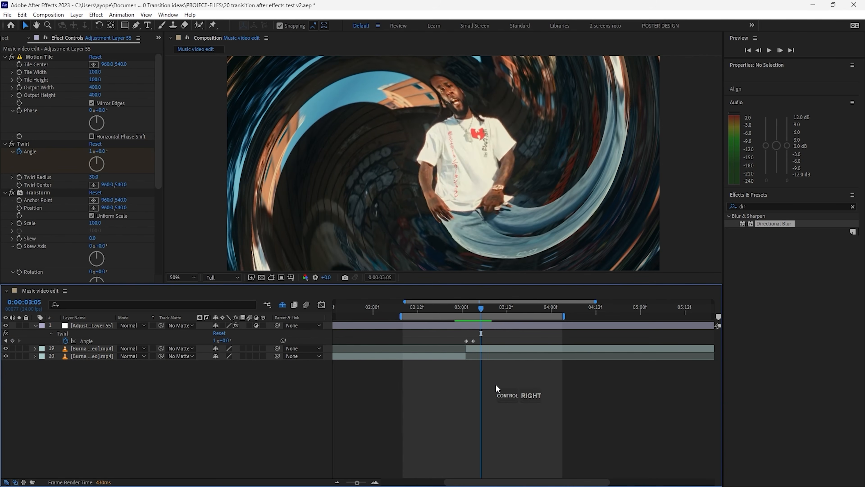
click(497, 326)
click(91, 151)
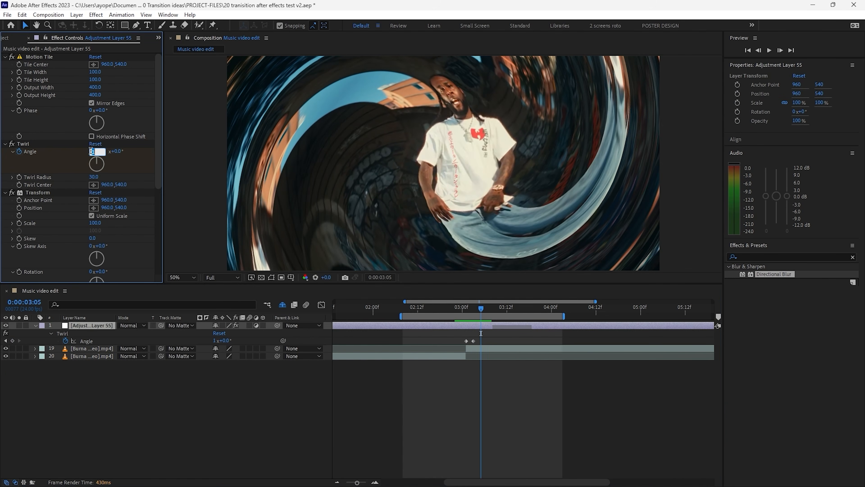
text(0)
key(Return)
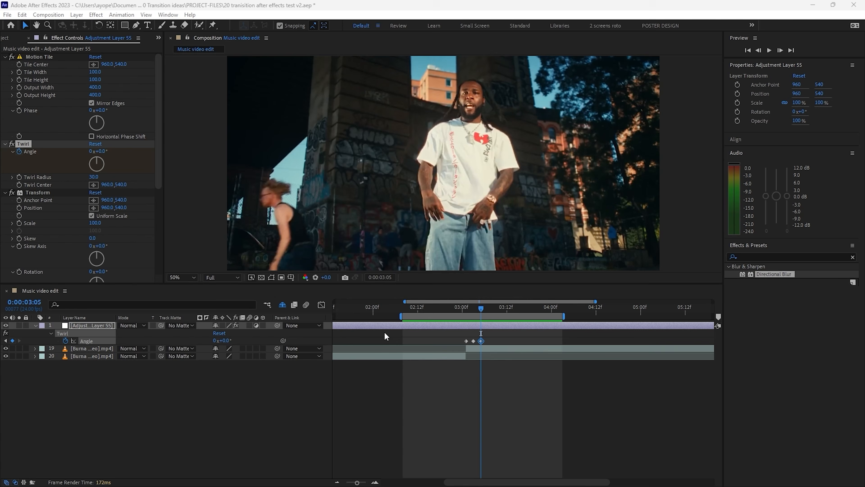
Add a Twirl Angle keyframe of 0 revolutions before the cut, at 0:00:02:14.
click(503, 384)
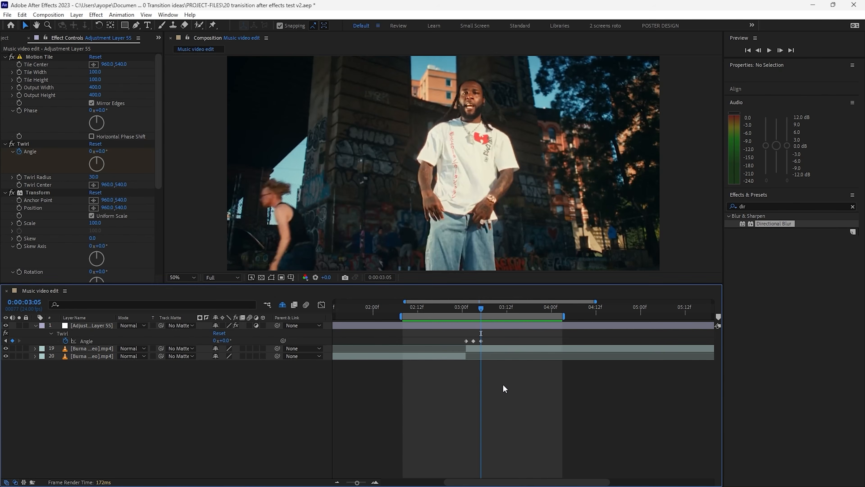
key(ctrl+Left)
key(ctrl+Left)
key(ctrl+Left)
key(ctrl+Left)
key(ctrl+Left)
key(ctrl+Left)
key(ctrl+Left)
key(ctrl+Left)
key(ctrl+Left)
key(ctrl+Left)
key(ctrl+Left)
key(ctrl+Left)
key(ctrl+Left)
key(ctrl+Left)
key(ctrl+Left)
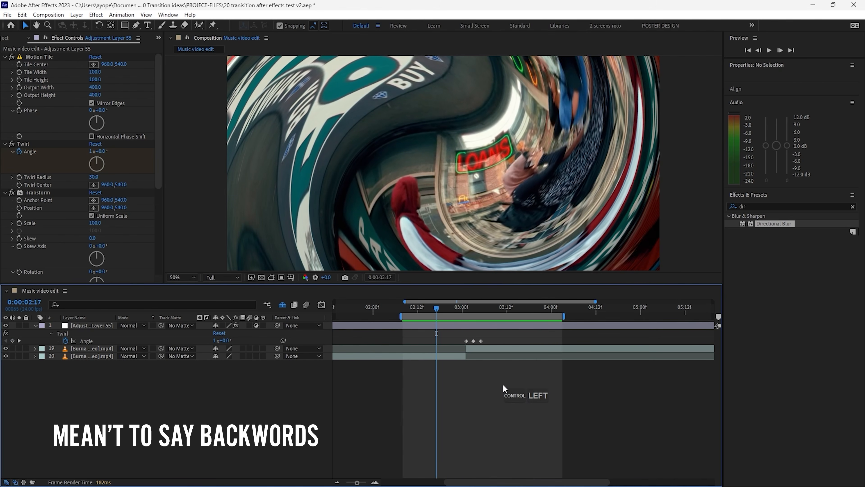
click(216, 340)
text(0)
key(Return)
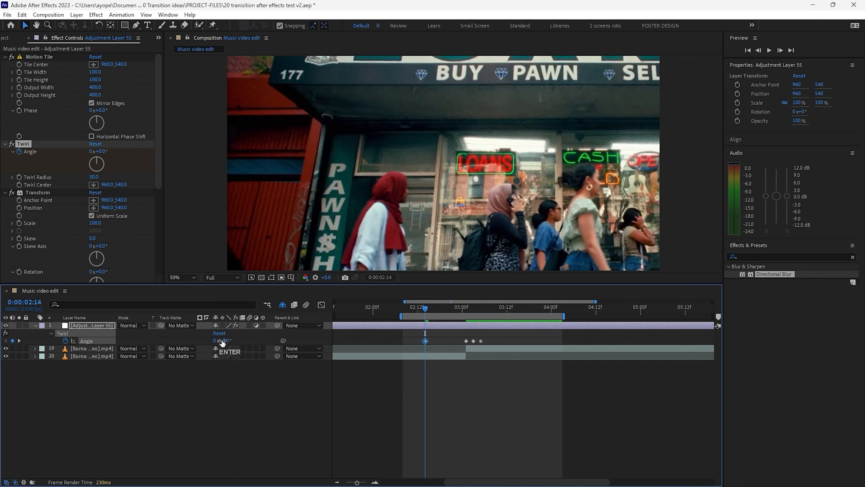
Apply Easy Ease to all four Twirl Angle keyframes.
drag(501, 334, 409, 344)
right_click(481, 341)
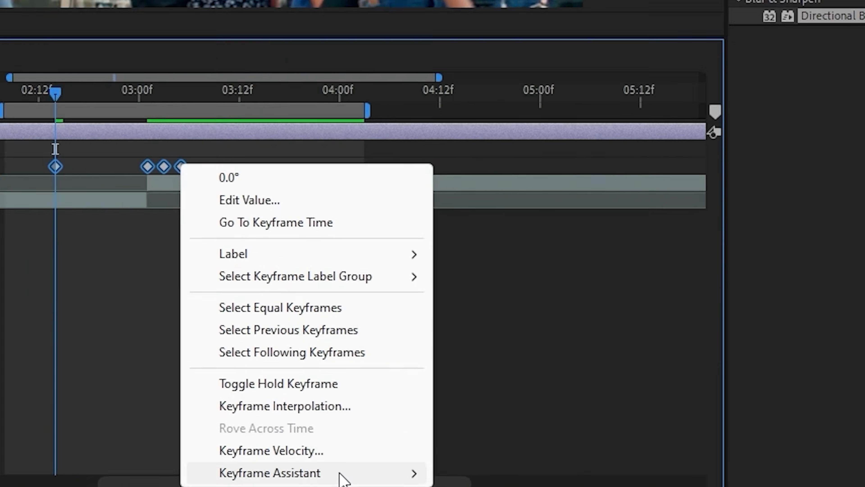
mouse_move(553, 478)
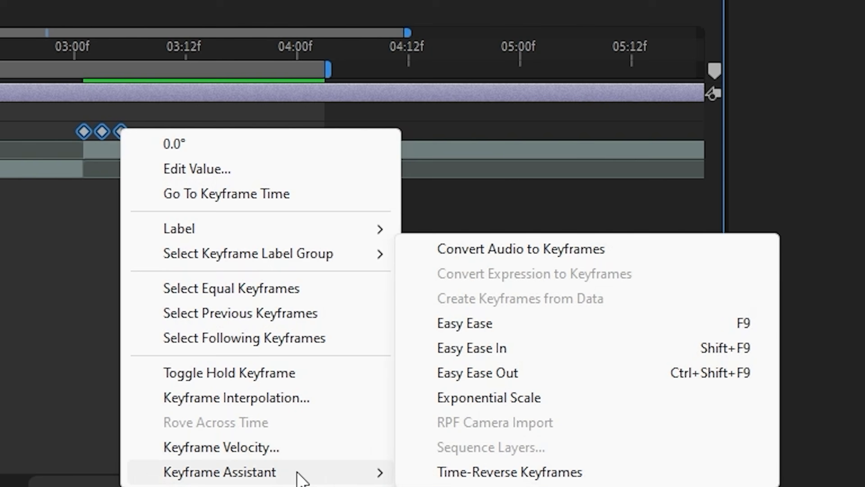
click(483, 326)
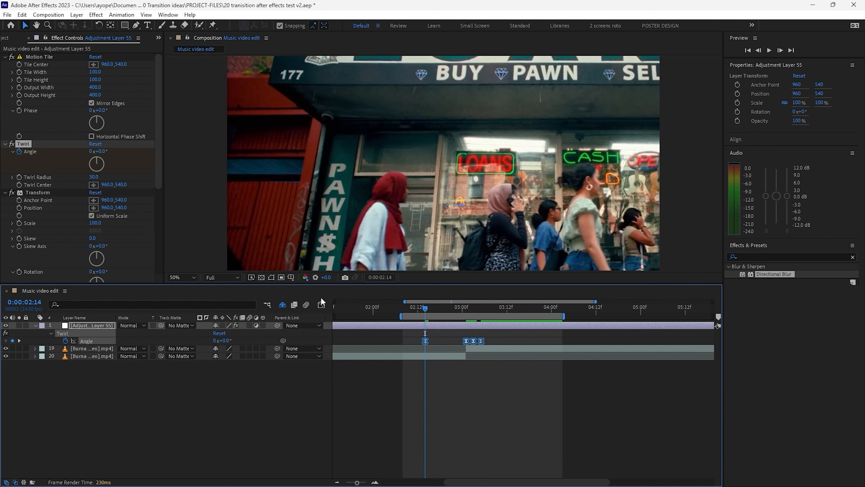
Reshape the Twirl Angle curve in the Graph Editor for a more gradual start and preview the result.
click(321, 305)
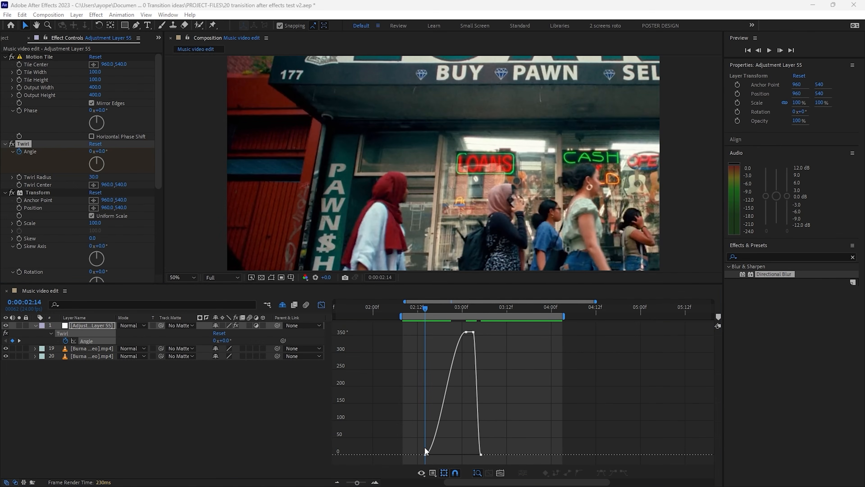
drag(425, 455, 442, 454)
key(space)
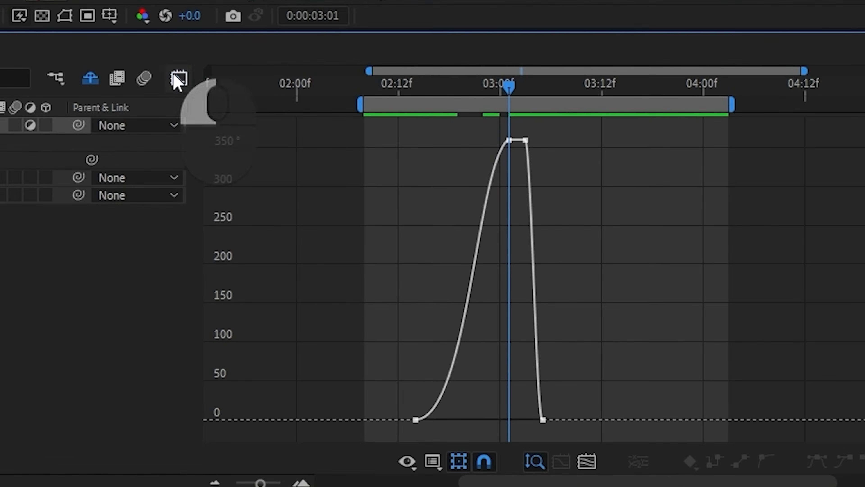
click(321, 305)
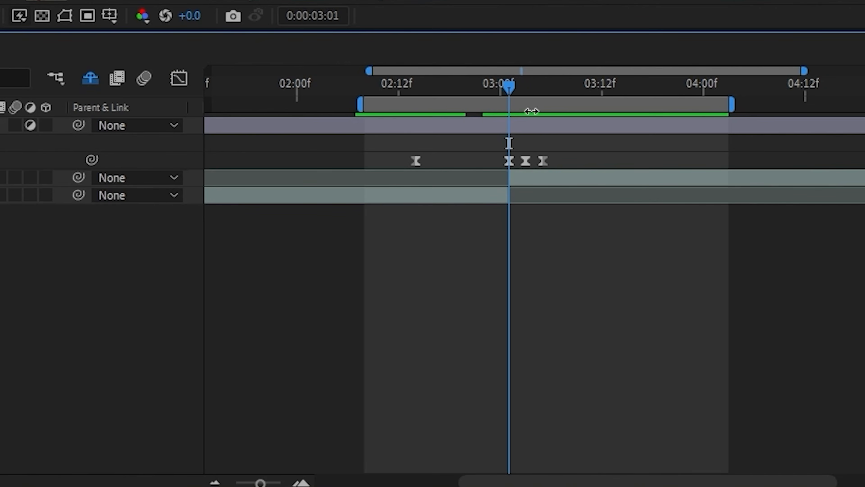
Start keyframing Transform's Scale one frame before the cut, at 0:00:03:00, and reduce it to 30.8.
mouse_move(509, 91)
mouse_down()
mouse_move(490, 87)
mouse_move(506, 91)
mouse_up()
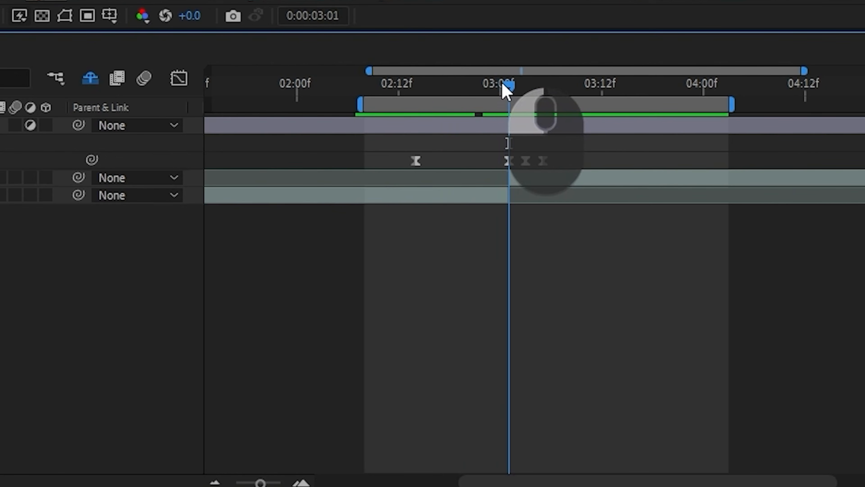
key(ctrl+Left)
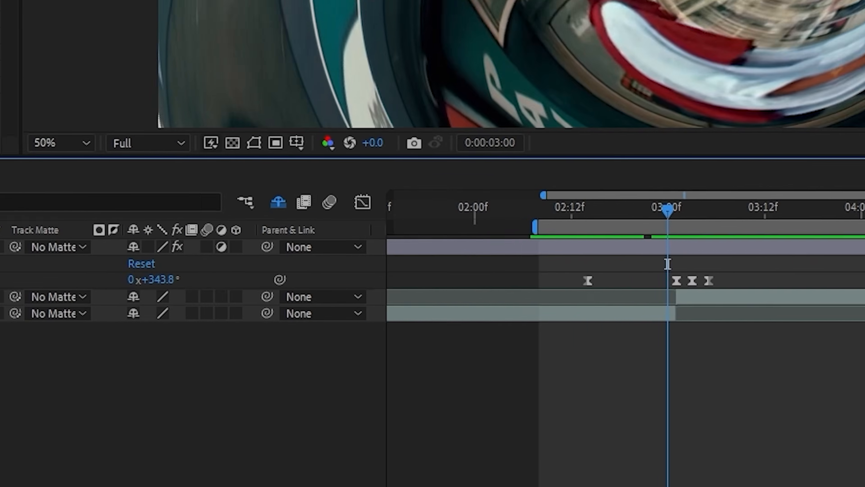
click(33, 225)
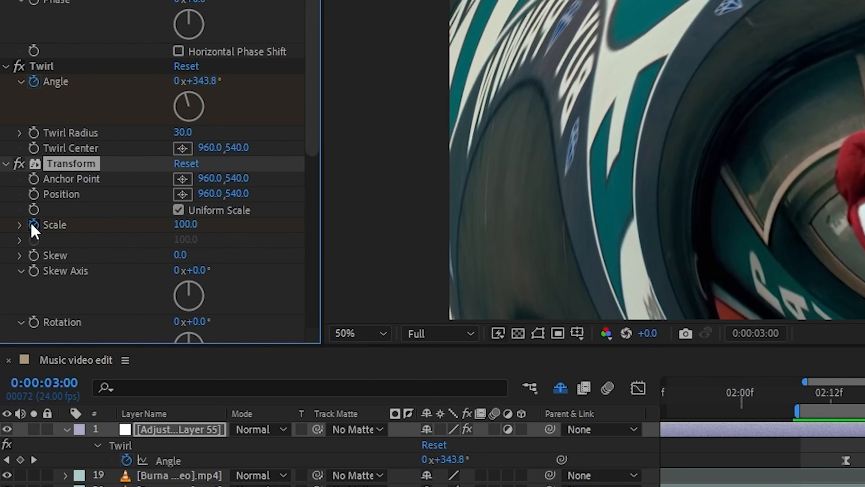
click(178, 224)
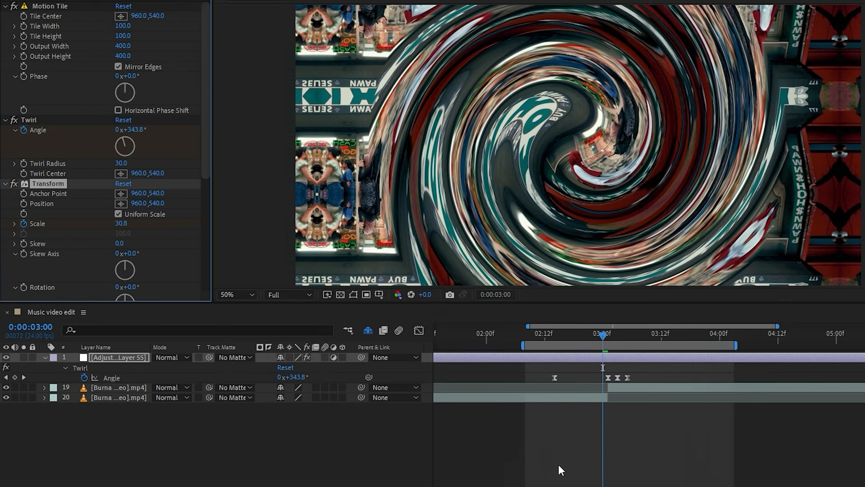
Set Transform's Scale to 100 at 0:00:03:06.
key(ctrl+Right)
key(ctrl+Right)
key(ctrl+Right)
key(ctrl+Right)
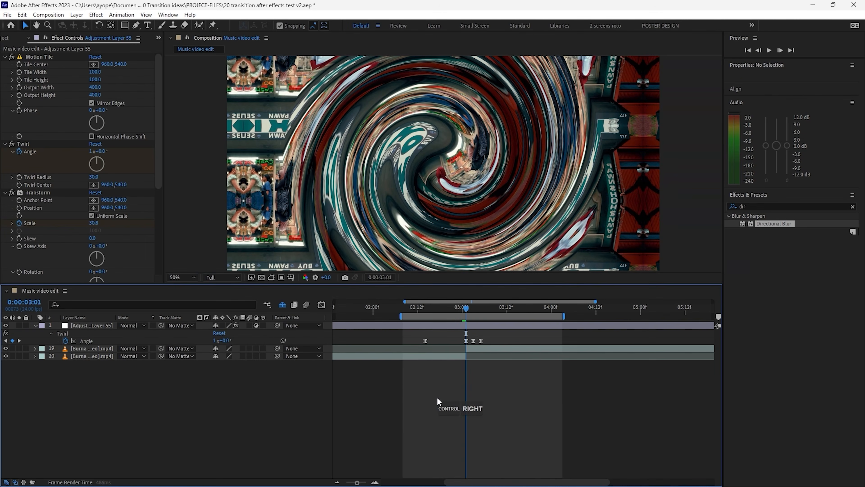
key(ctrl+Right)
key(ctrl+Right)
click(94, 223)
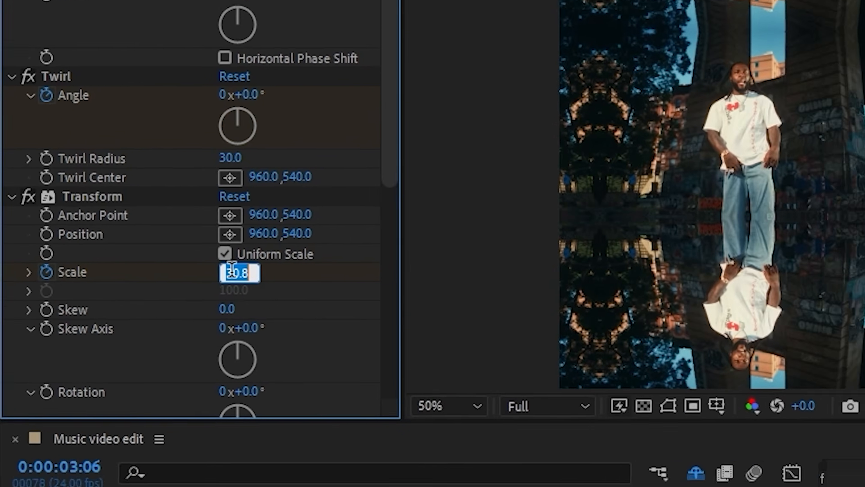
text(100)
key(Return)
Add a Transform Scale keyframe of 100 at 0:00:02:14, in line with the first Twirl Angle keyframe.
drag(461, 309, 464, 316)
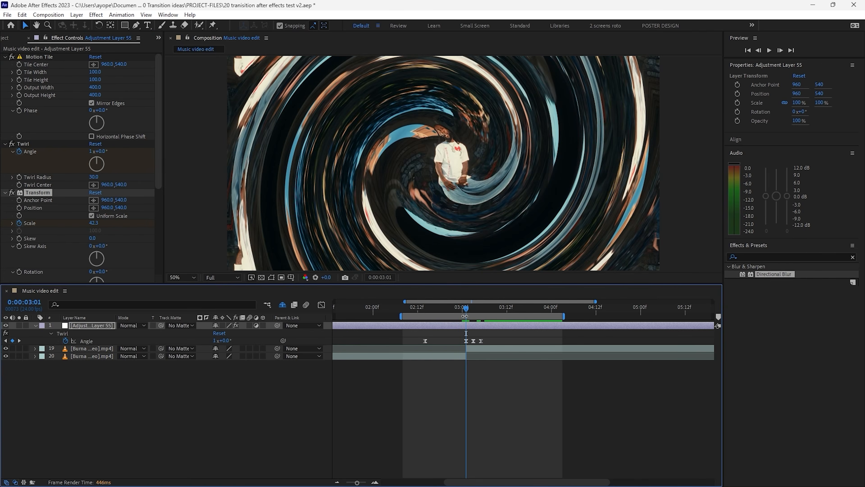
click(500, 403)
key(ctrl+Left)
key(ctrl+Left)
key(ctrl+Left)
key(ctrl+Left)
key(ctrl+Left)
key(ctrl+Left)
key(ctrl+Left)
key(ctrl+Left)
key(ctrl+Left)
key(ctrl+Left)
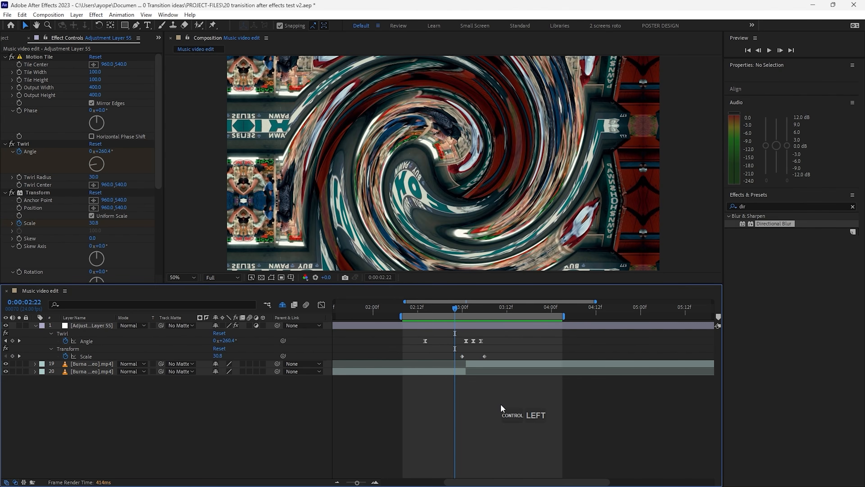
key(ctrl+Left)
click(216, 355)
text(10)
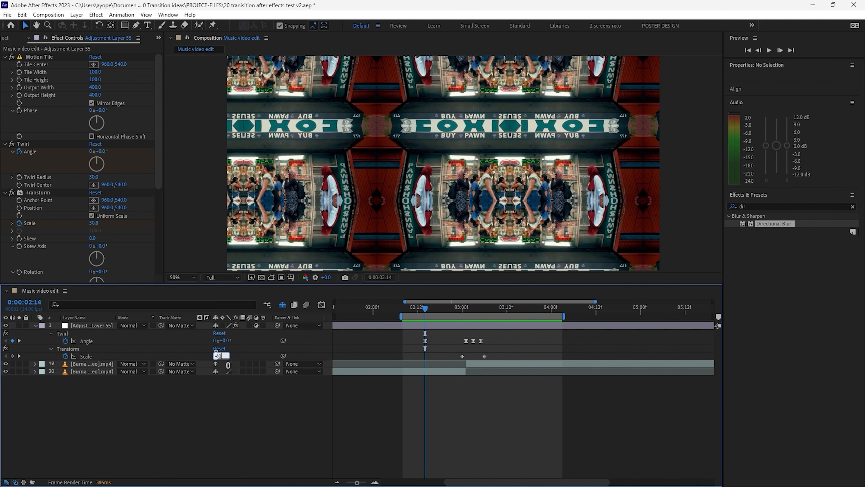
text(0)
key(Return)
Apply Easy Ease to the three Transform Scale keyframes.
drag(478, 351, 417, 362)
right_click(486, 357)
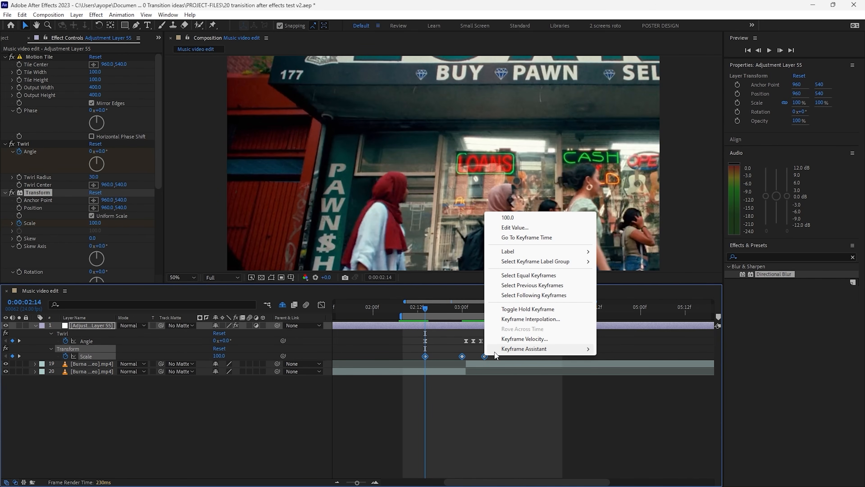
mouse_move(513, 348)
click(622, 378)
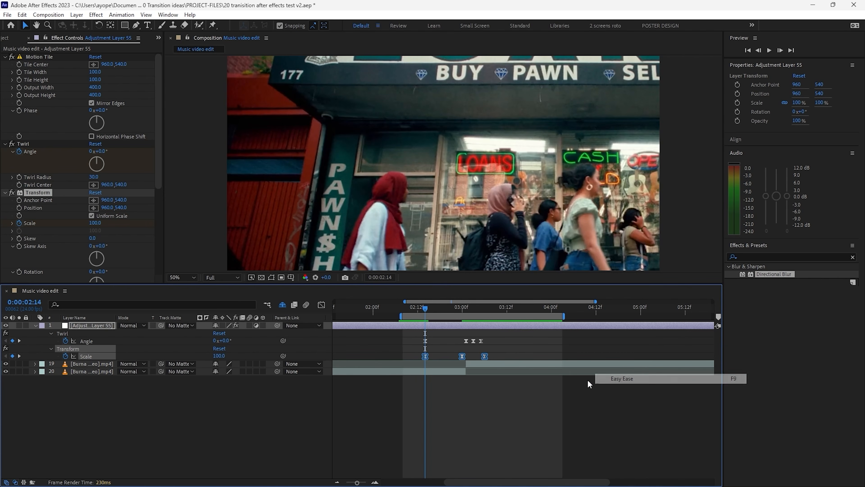
Reshape the Transform Scale curve in the Graph Editor so it leaves the first keyframe gradually and drops steeply.
click(322, 305)
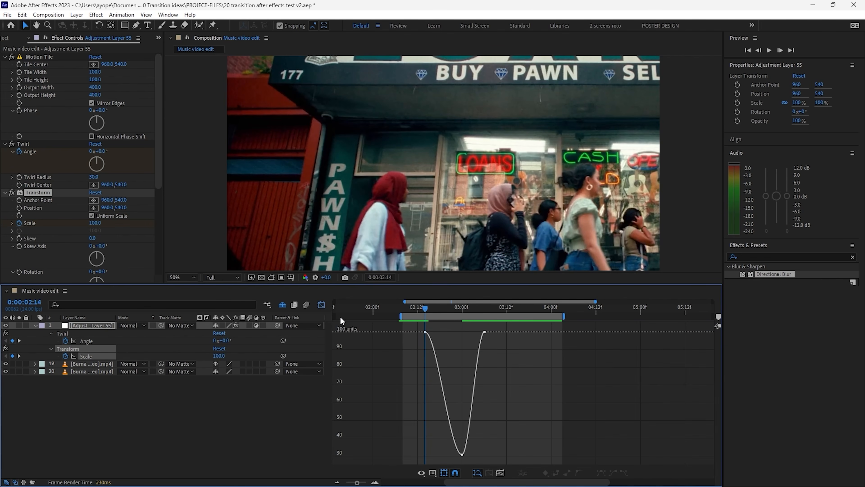
click(425, 332)
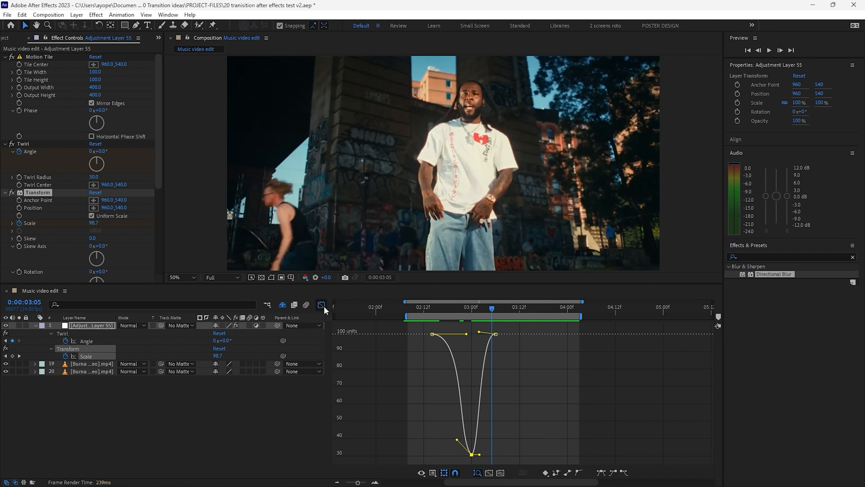
Leave the Graph Editor and set the Transform effect's Shutter Angle to 183.
click(321, 304)
click(477, 303)
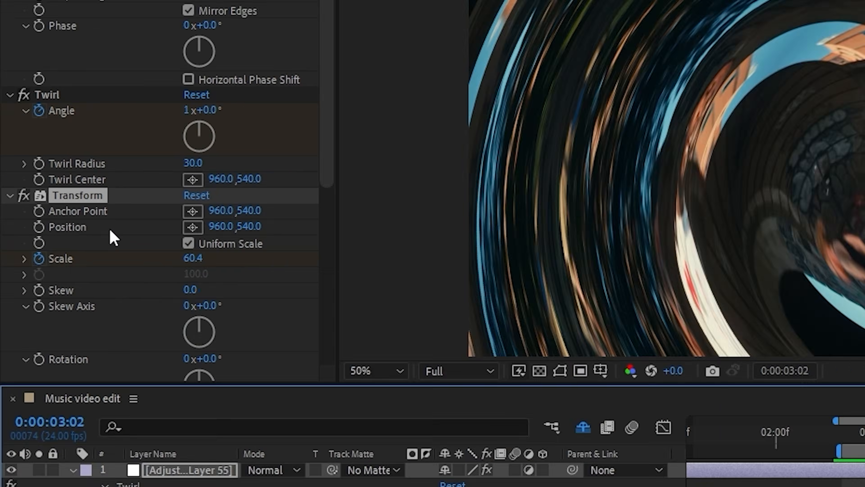
scroll(51, 220, down, 5)
click(278, 171)
click(286, 193)
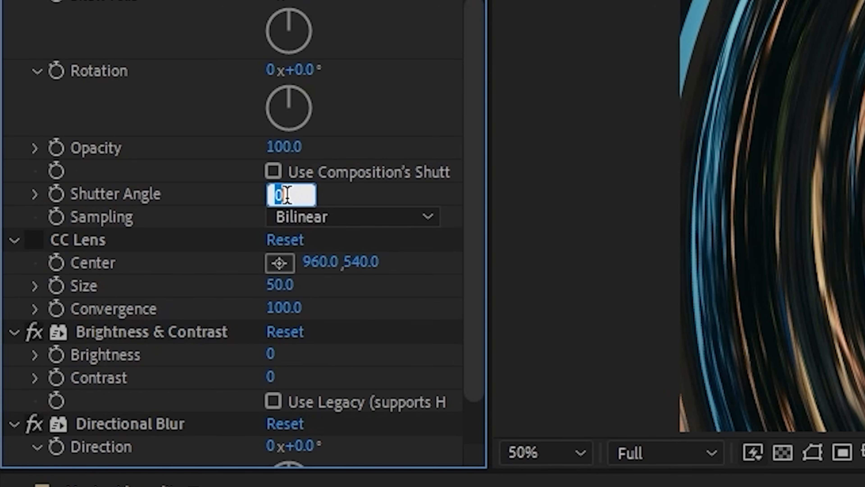
text(183)
key(Return)
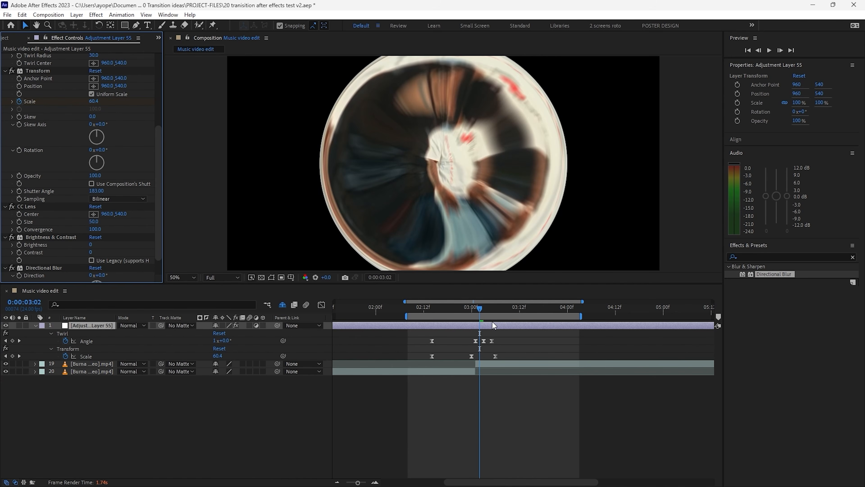
Enable CC Lens and, at 0:00:03:01, start keyframing it with Size 126 and Convergence 66.
click(474, 307)
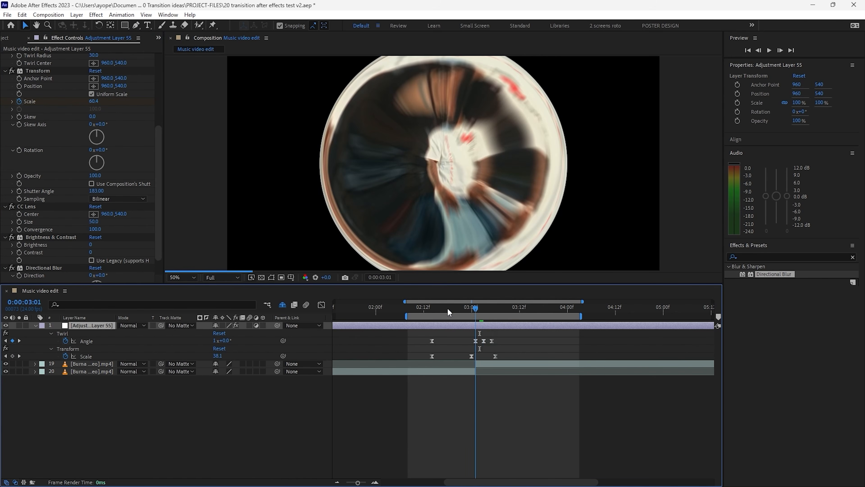
click(19, 221)
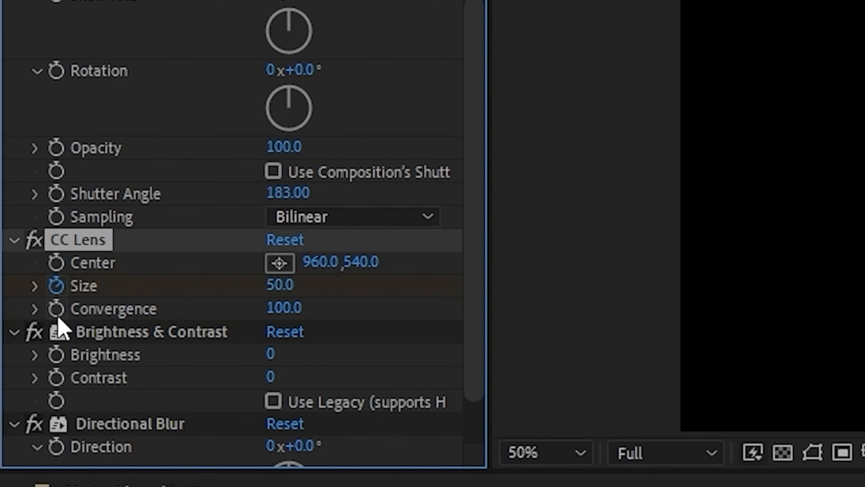
click(280, 286)
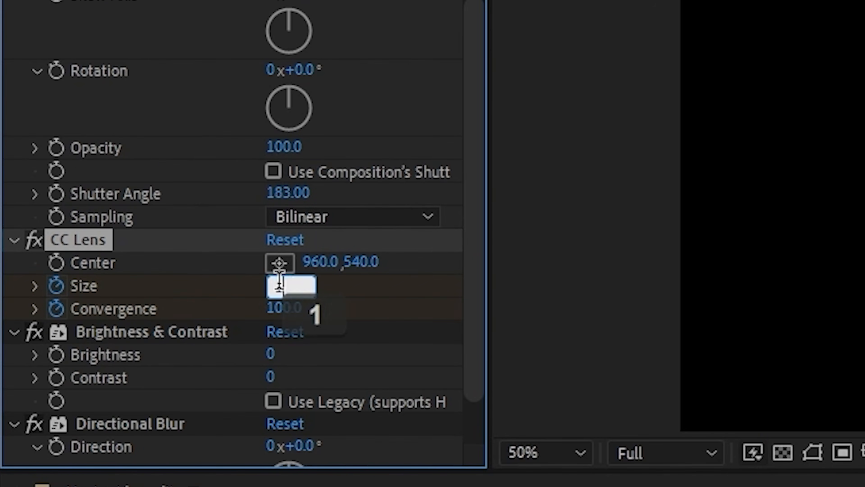
text(126)
key(Return)
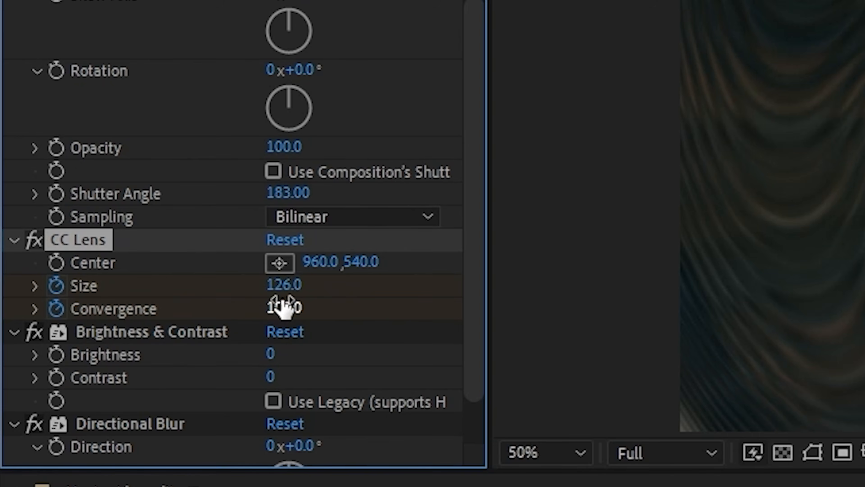
click(283, 307)
text(66)
key(Return)
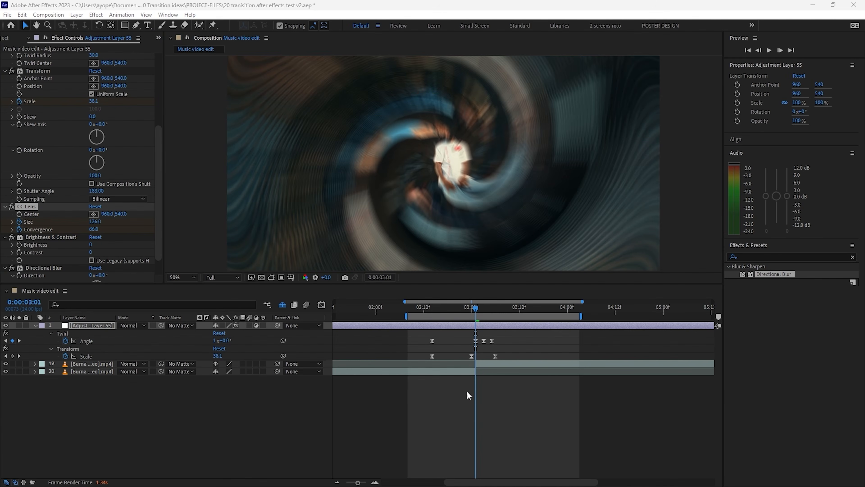
Set CC Lens Convergence to 100 at 0:00:02:18.
click(503, 409)
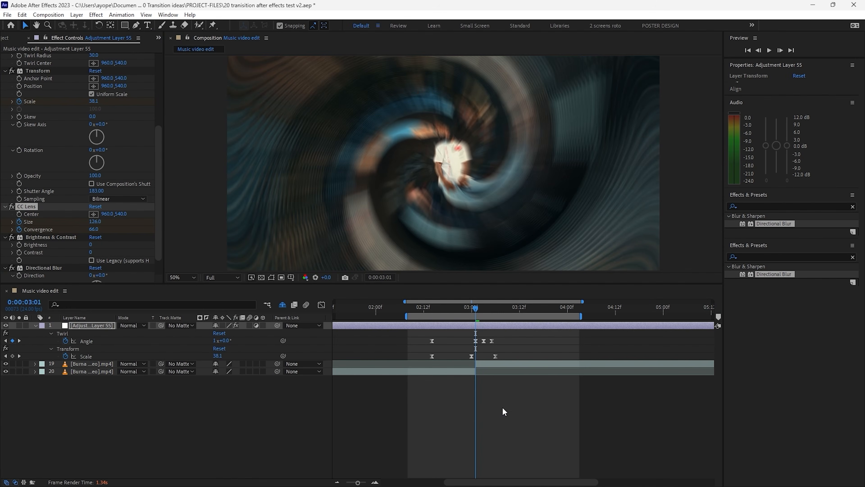
key(ctrl+Left)
key(ctrl+Left)
key(ctrl+Left)
key(ctrl+Left)
key(ctrl+Left)
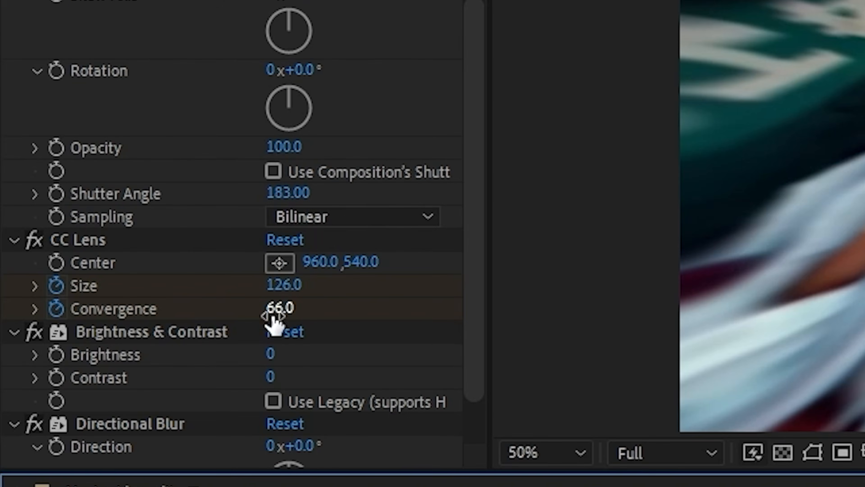
drag(90, 228, 92, 227)
click(273, 302)
text(100)
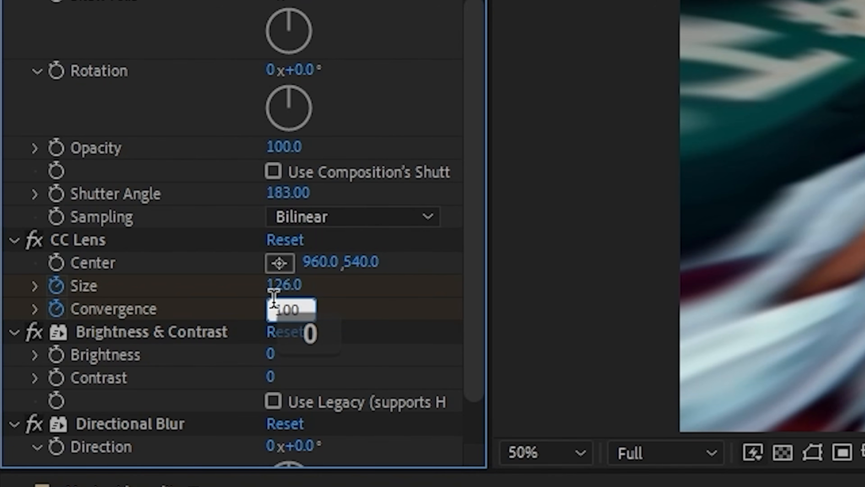
key(Return)
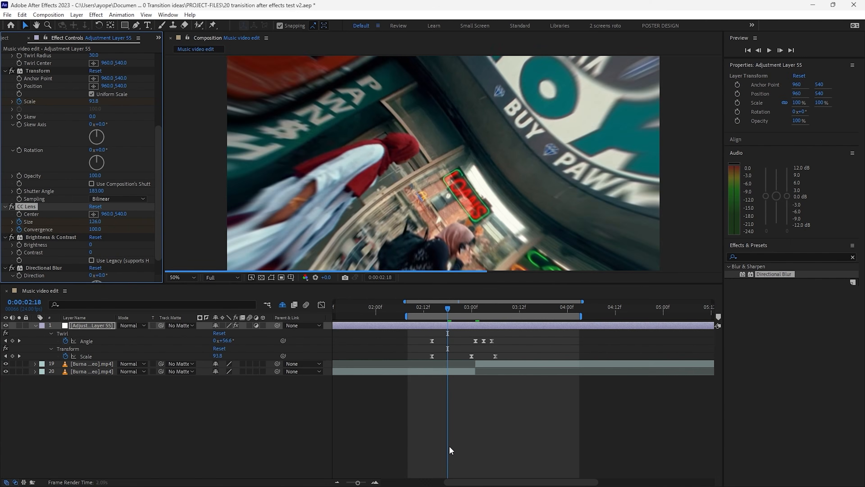
Set CC Lens Convergence to 0 at 0:00:02:13.
key(ctrl+Left)
key(ctrl+Left)
key(ctrl+Left)
key(ctrl+Left)
key(ctrl+Left)
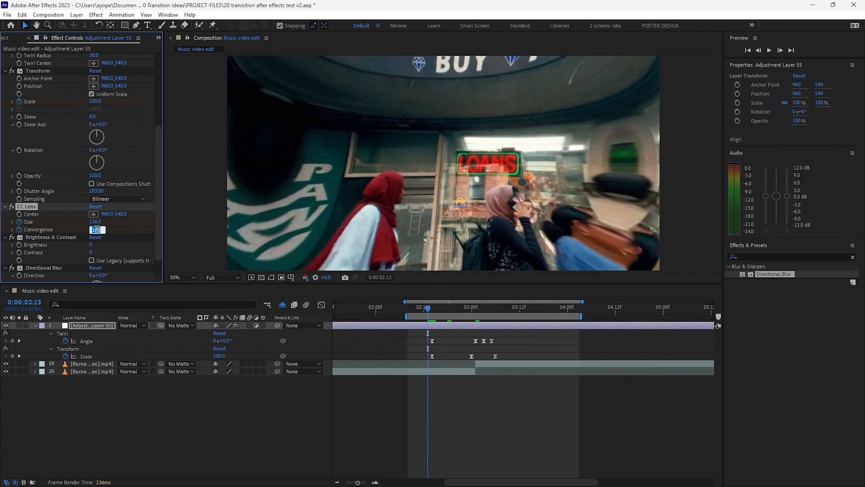
click(97, 229)
text(0)
key(Return)
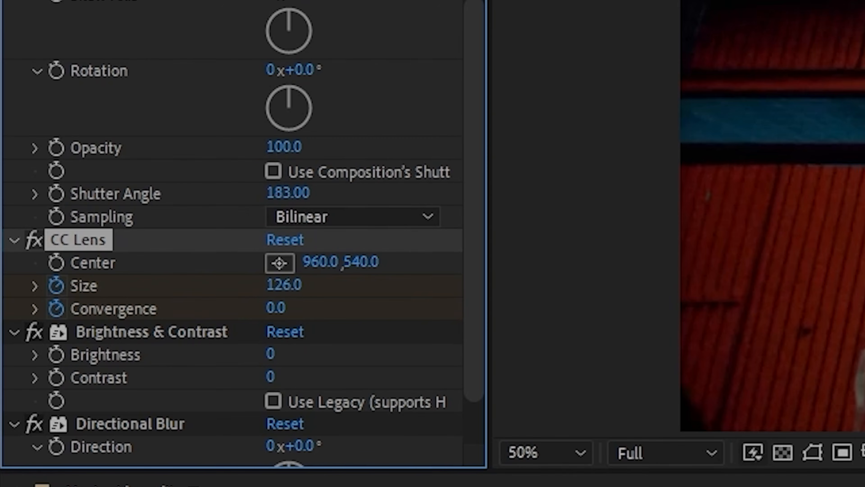
Set CC Lens Size to 500 at 0:00:02:08.
click(433, 482)
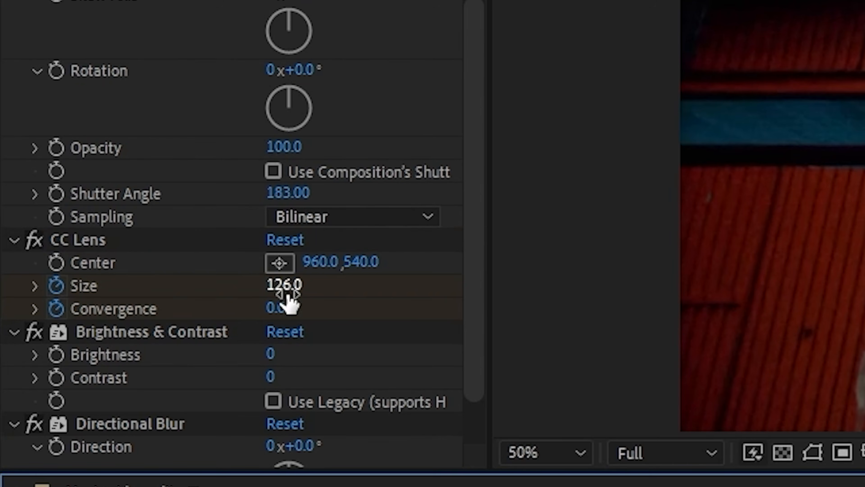
click(284, 286)
text(500)
key(Return)
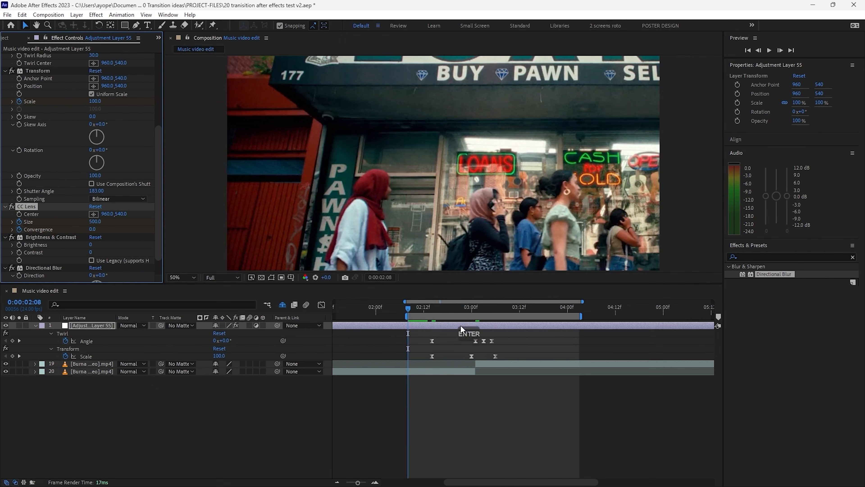
Reveal the adjustment layer's modified properties and set CC Lens Convergence to 0 at 0:00:03:13.
key(u)
key(u)
click(476, 308)
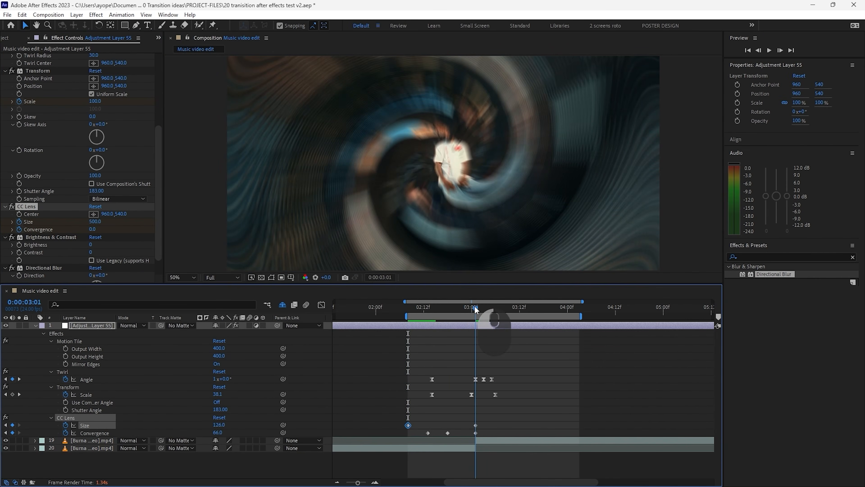
click(544, 421)
key(space)
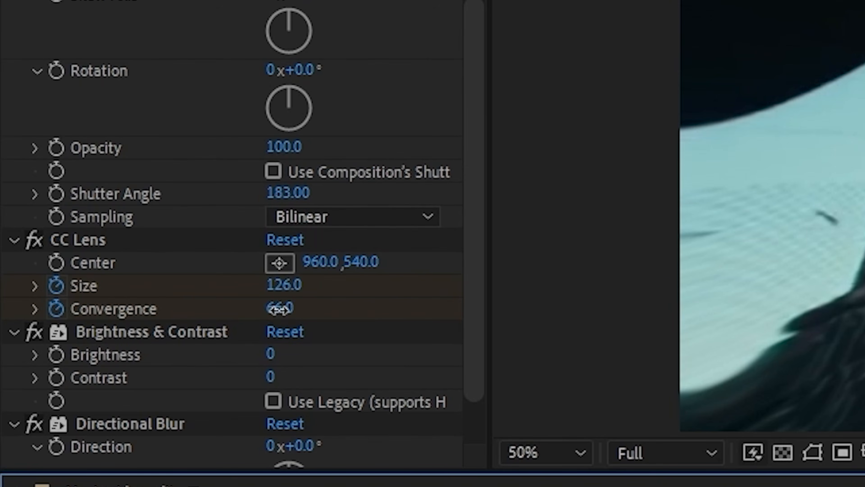
click(278, 309)
text(0)
key(Return)
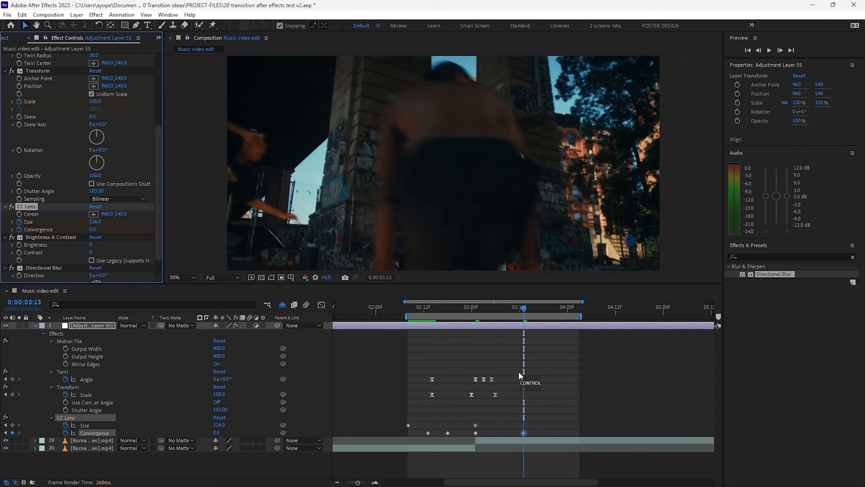
Set CC Lens Size to 500 at 0:00:03:11.
key(ctrl+Left)
key(ctrl+Left)
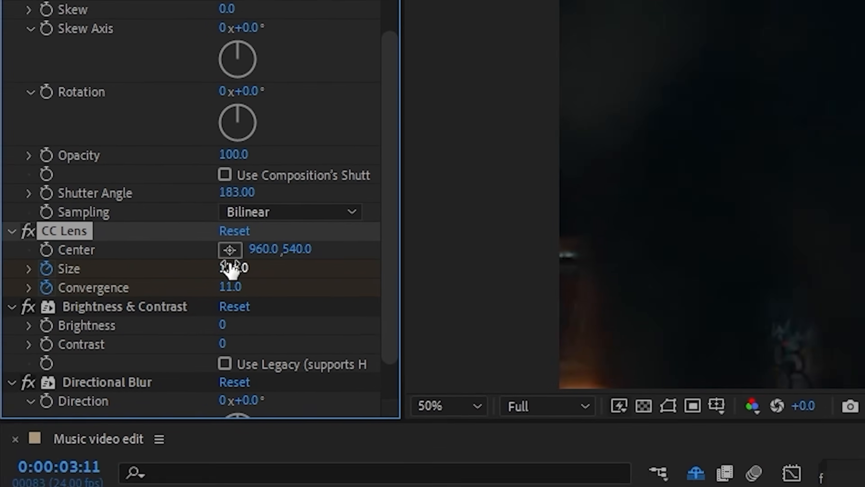
click(95, 222)
text(500)
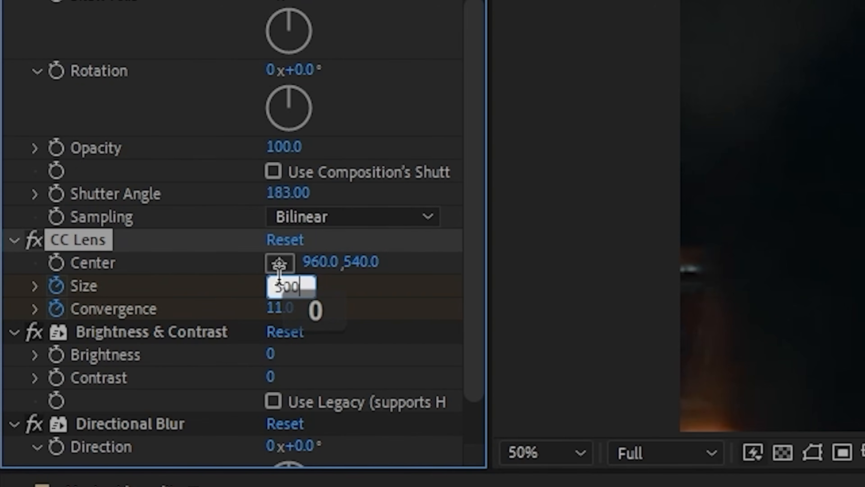
key(Return)
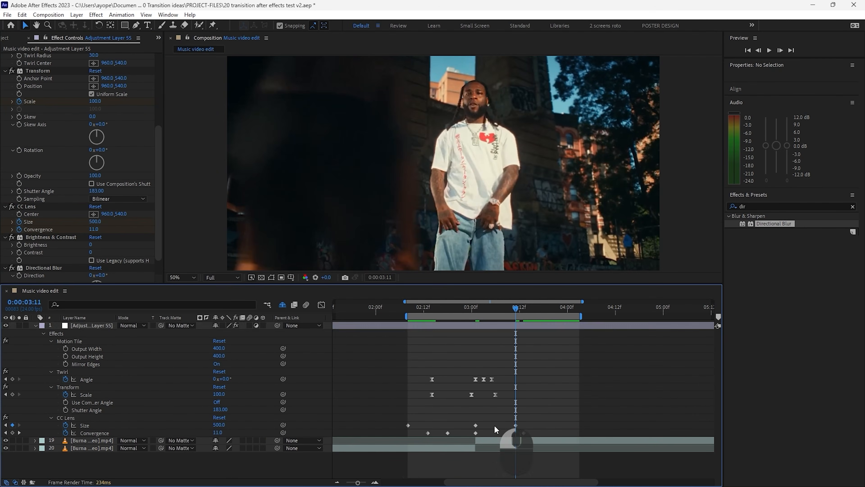
Apply Easy Ease to all the CC Lens Size and Convergence keyframes.
drag(552, 409, 402, 432)
right_click(524, 433)
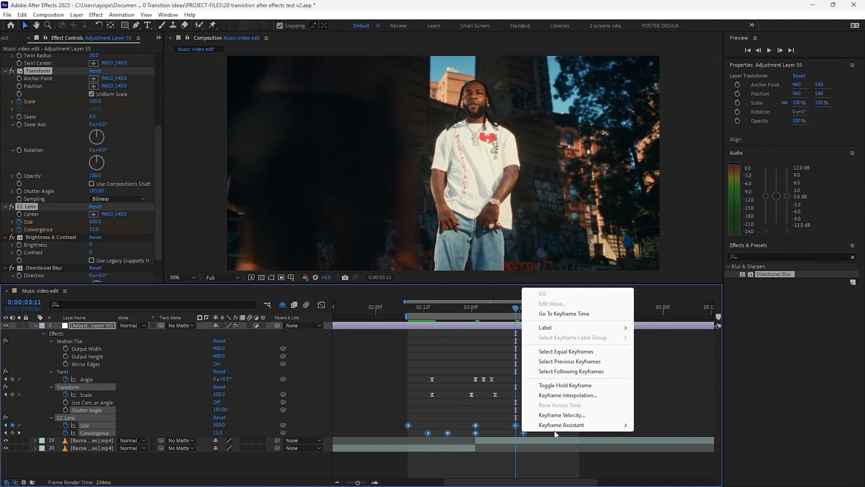
mouse_move(562, 425)
click(668, 375)
click(568, 401)
Reshape the CC Lens Size curve in the Graph Editor so it drops steeply and settles gradually into the middle keyframe.
scroll(542, 428, left, 2)
click(85, 425)
click(321, 305)
drag(471, 332, 490, 328)
drag(493, 455, 448, 455)
key(minus)
click(530, 410)
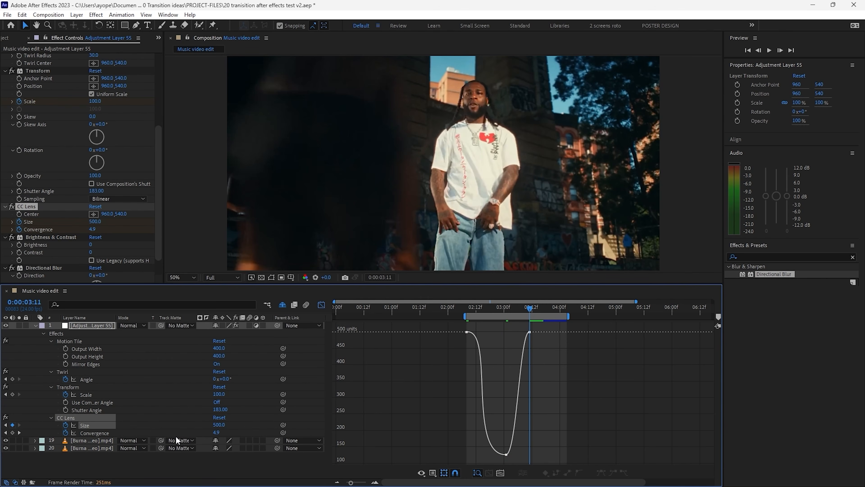
Lengthen the outgoing handles of the first three keyframes on the CC Lens Convergence curve, and leave the Graph Editor.
click(102, 433)
key(equal)
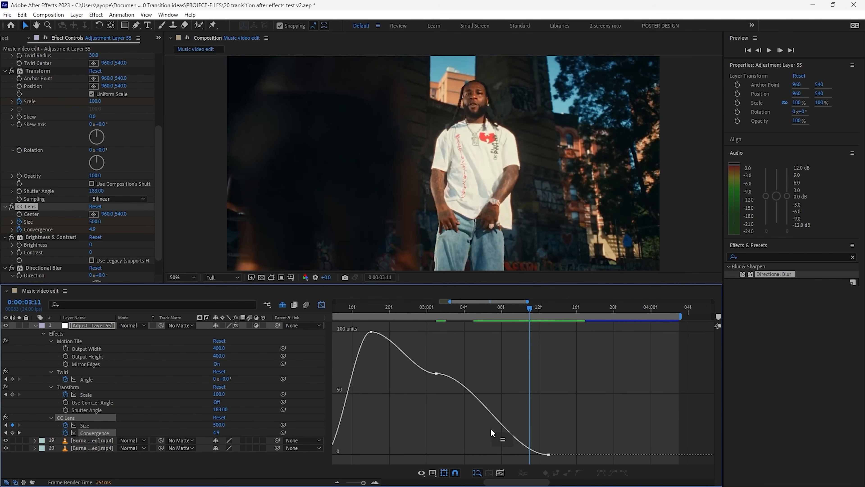
key(minus)
key(ctrl+a)
click(437, 455)
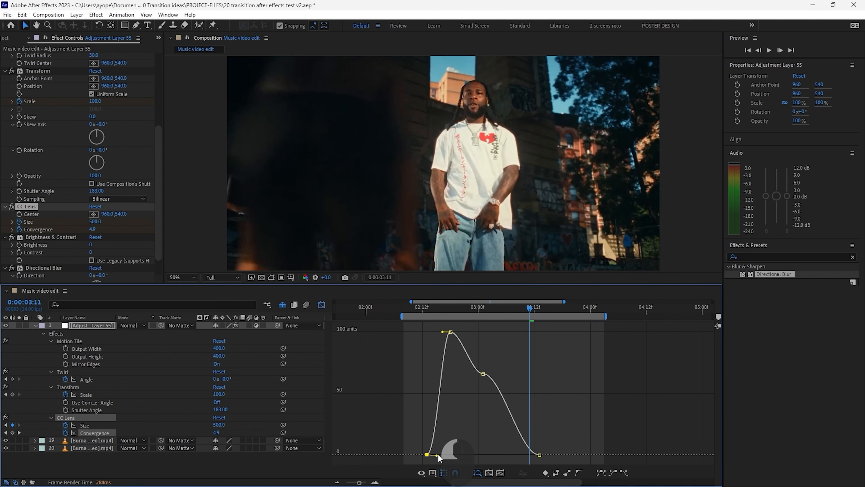
click(459, 336)
key(ctrl+a)
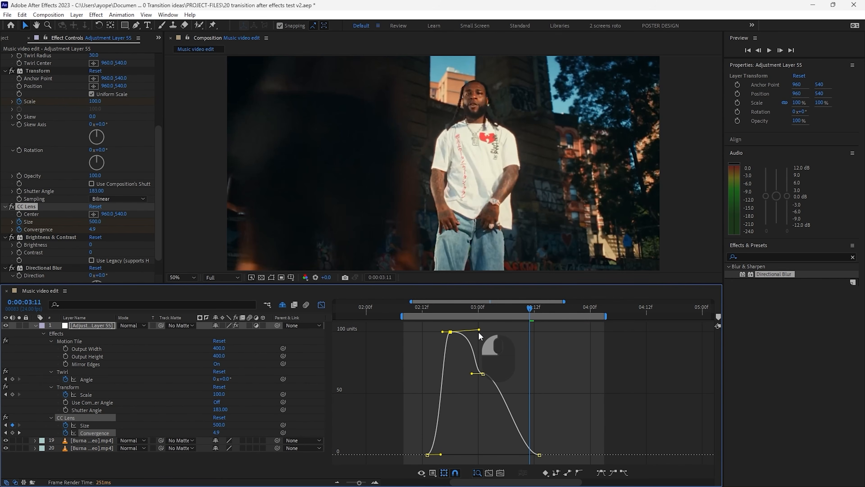
drag(484, 376, 519, 374)
key(shift+F3)
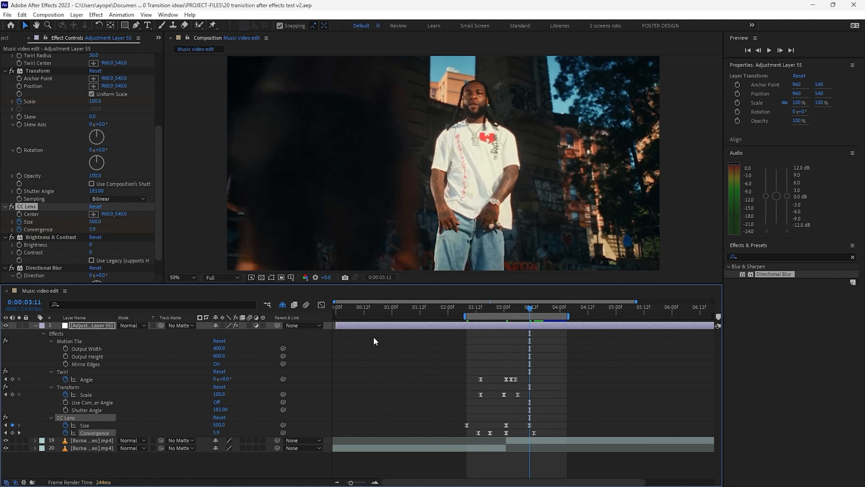
Start keyframing Brightness in Brightness & Contrast at 0:00:03:01 with a value of 150.
drag(524, 313, 507, 313)
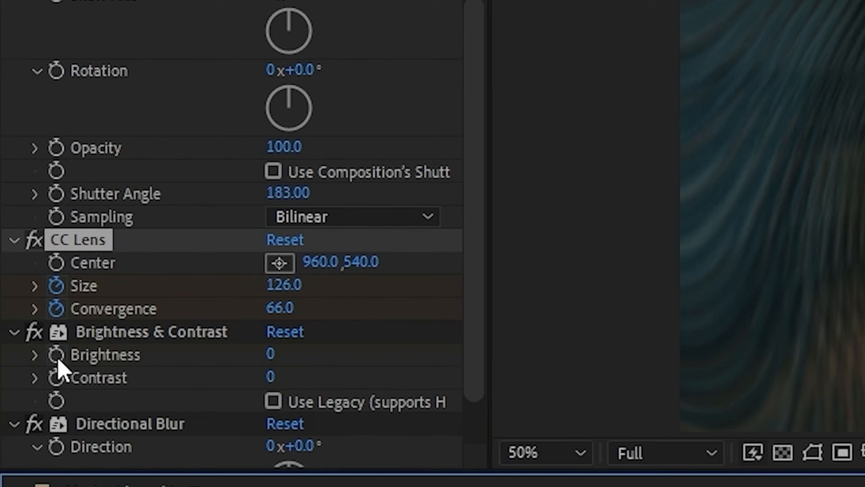
click(20, 245)
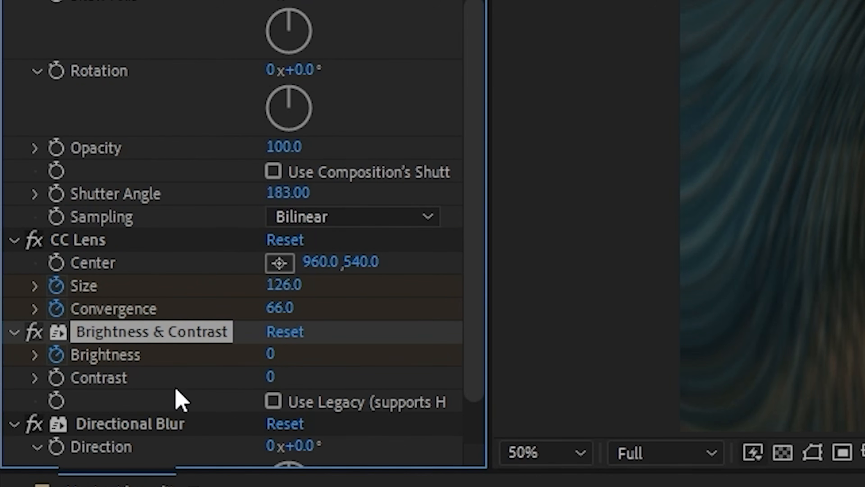
click(270, 355)
text(150)
key(Return)
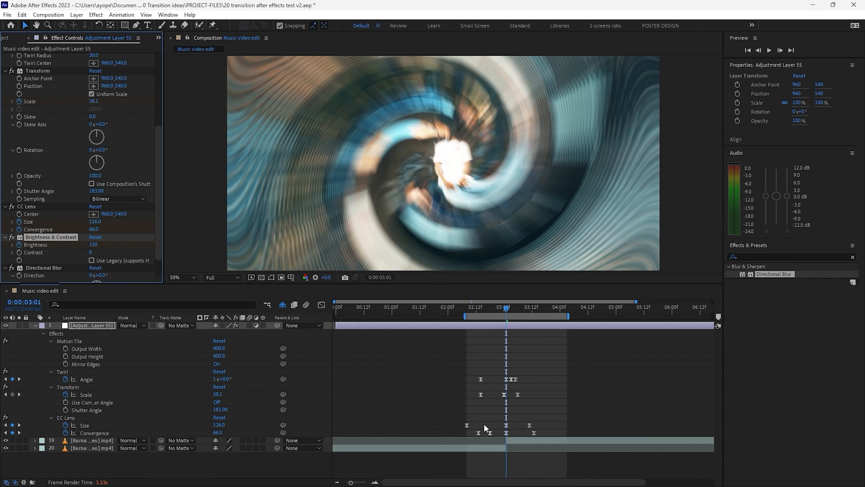
Add a lower Brightness keyframe a few frames before the one at 0:00:03:01.
key(Page_Down)
key(Page_Down)
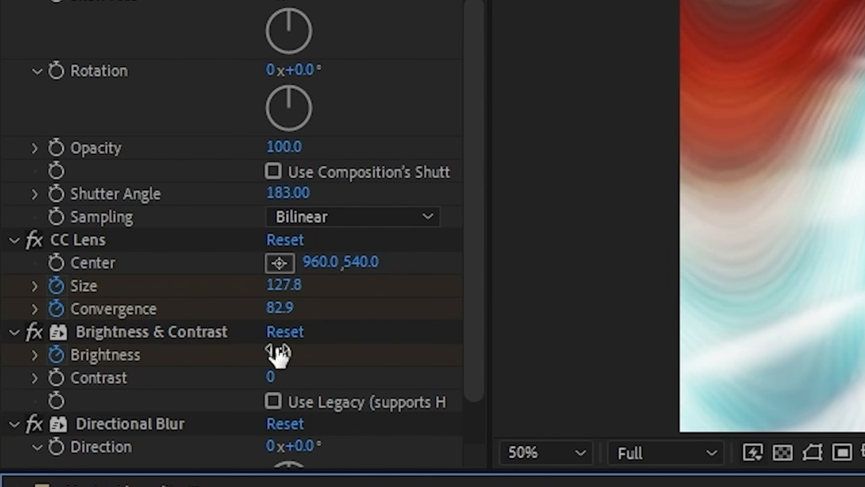
click(278, 354)
key(Return)
Set Brightness to 0 at 0:00:03:05.
key(ctrl+Right)
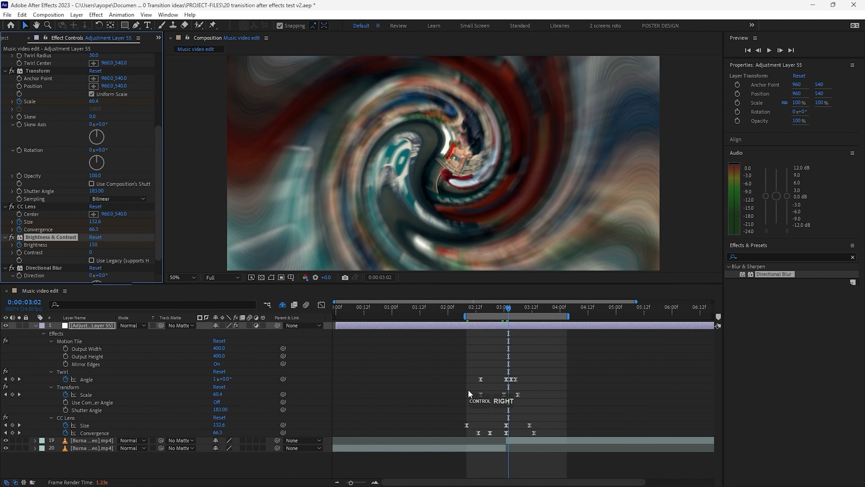
key(ctrl+Right)
key(ctrl+Right)
key(ctrl+Right)
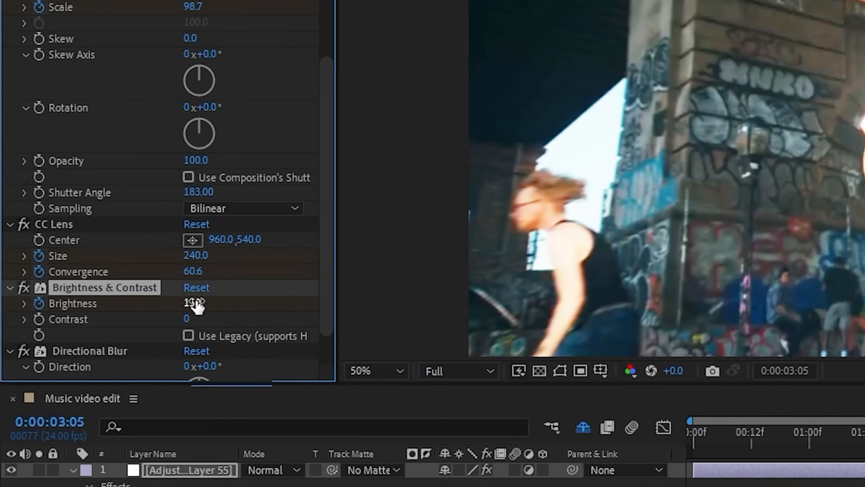
click(194, 304)
text(0)
key(Return)
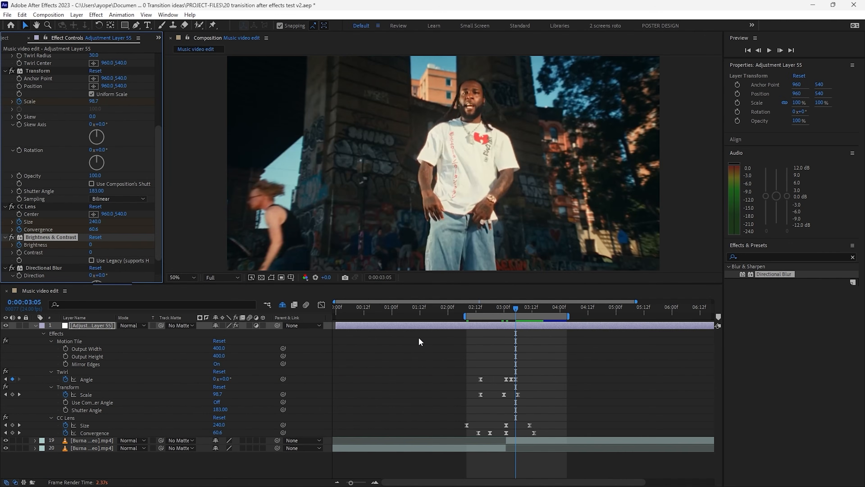
Set the Directional Blur direction to 56° on the adjustment layer.
click(506, 307)
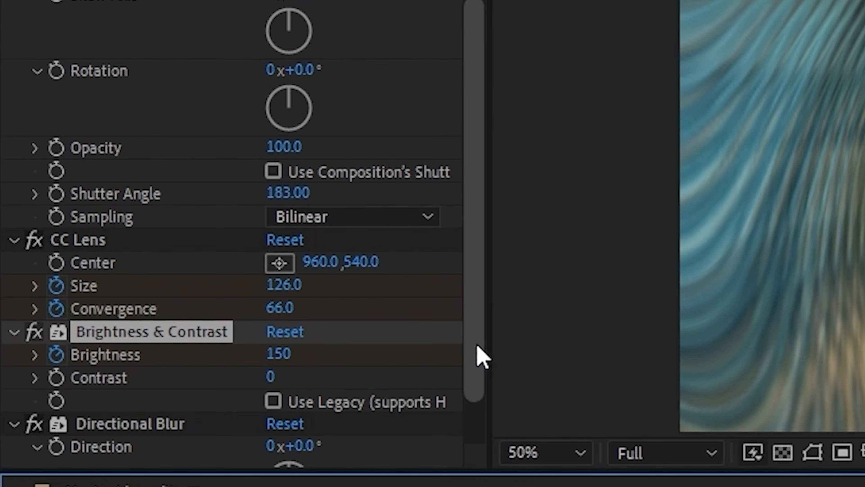
drag(160, 242, 162, 263)
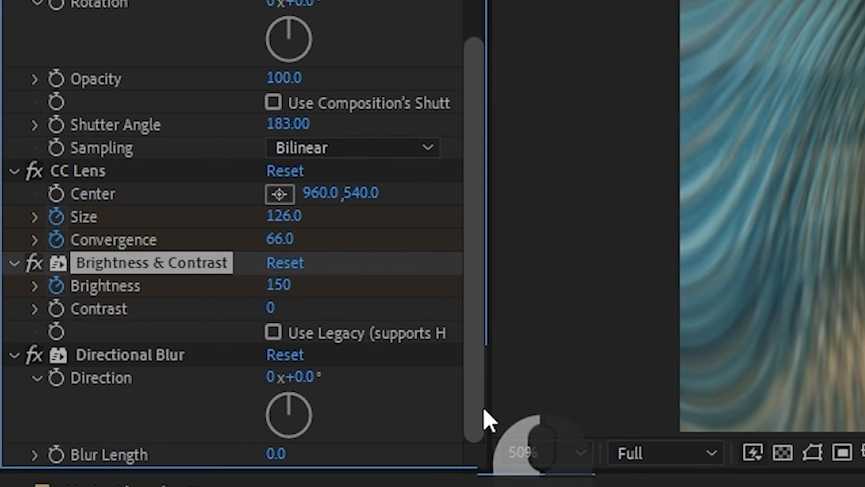
click(309, 386)
text(5)
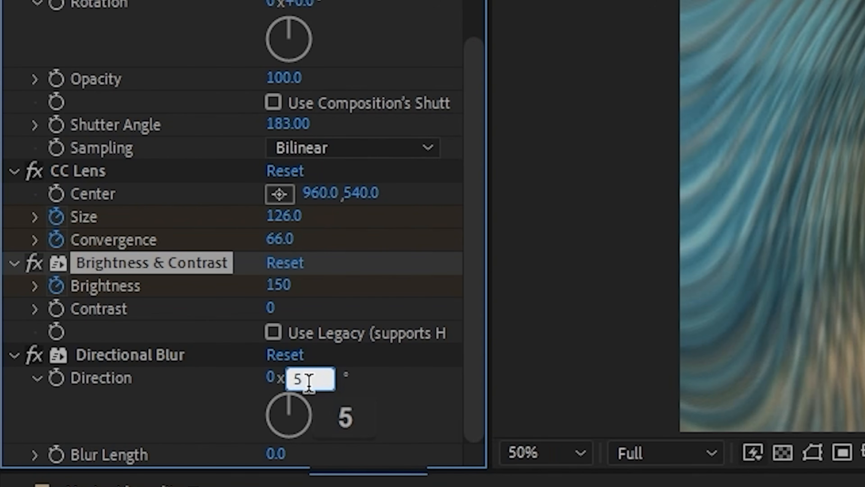
text(6)
key(Return)
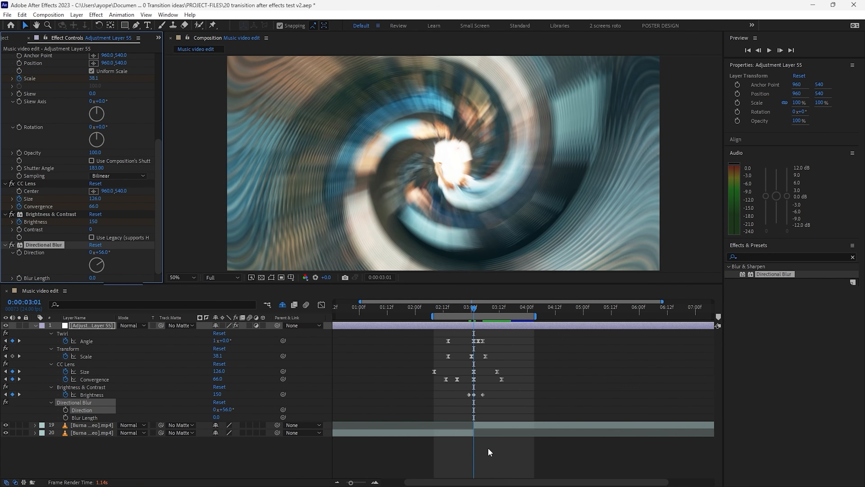
Start keyframing the Directional Blur's Blur Length at 0:00:03:02 with a value of 137.1.
click(489, 452)
key(ctrl+Right)
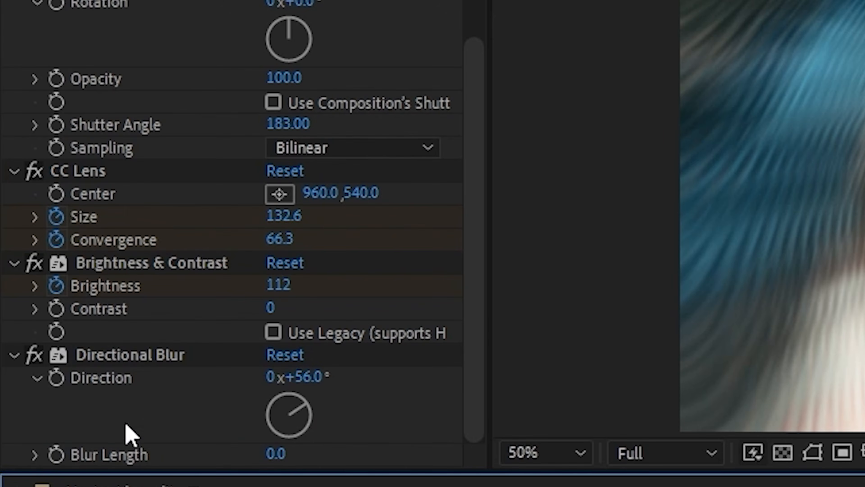
click(20, 278)
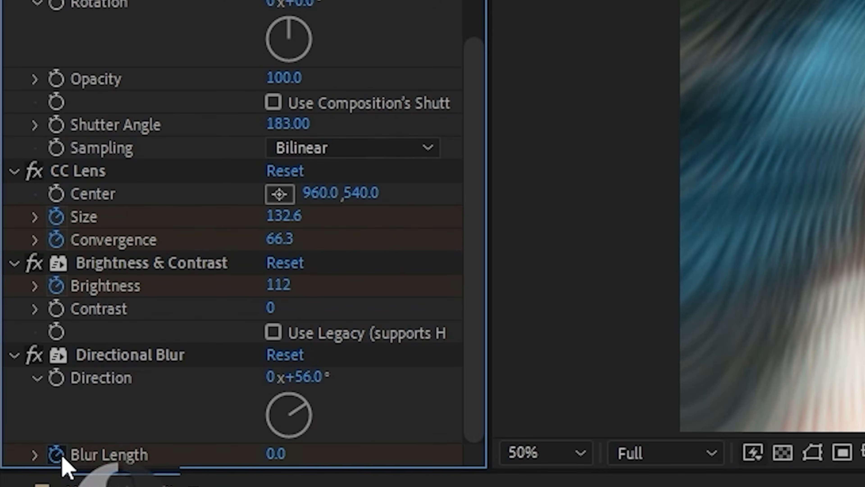
click(270, 454)
text(13)
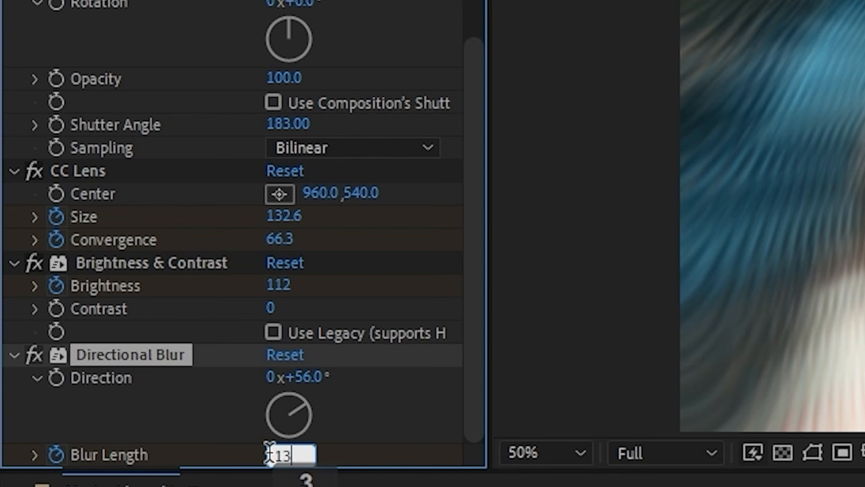
text(7.)
key(Return)
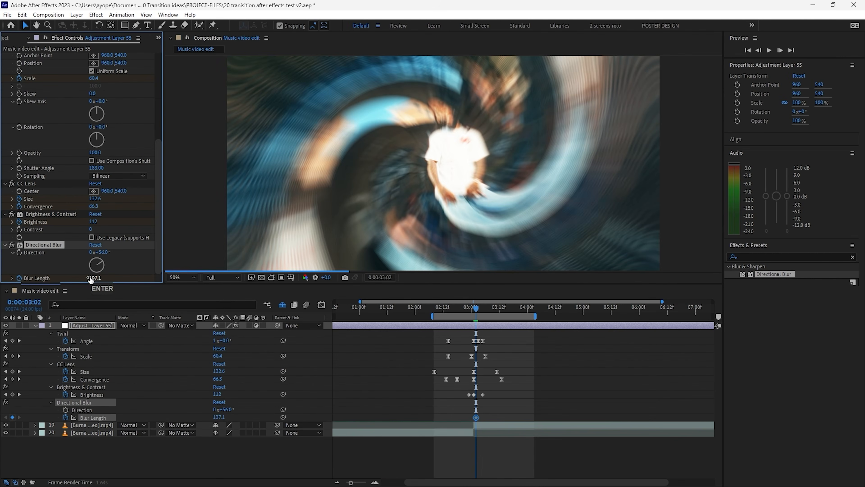
Set the Directional Blur's Blur Length to 0 at 0:00:03:06.
click(493, 466)
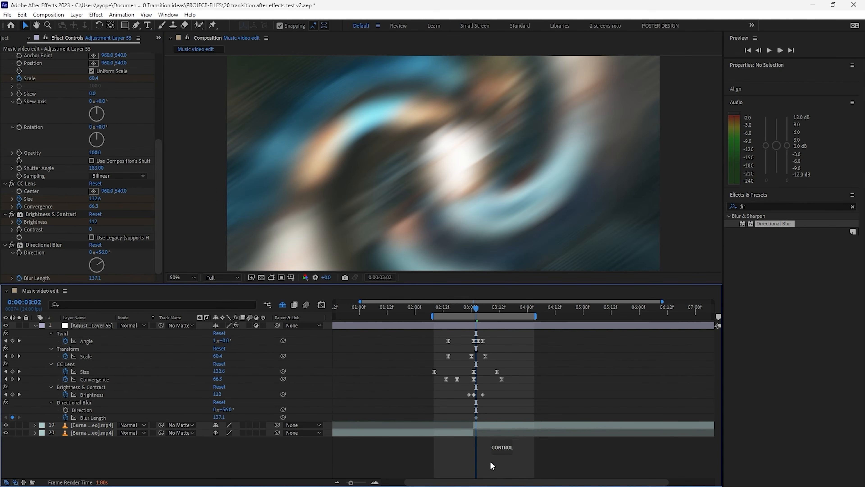
key(ctrl+Right)
key(ctrl+Right)
key(ctrl+Right)
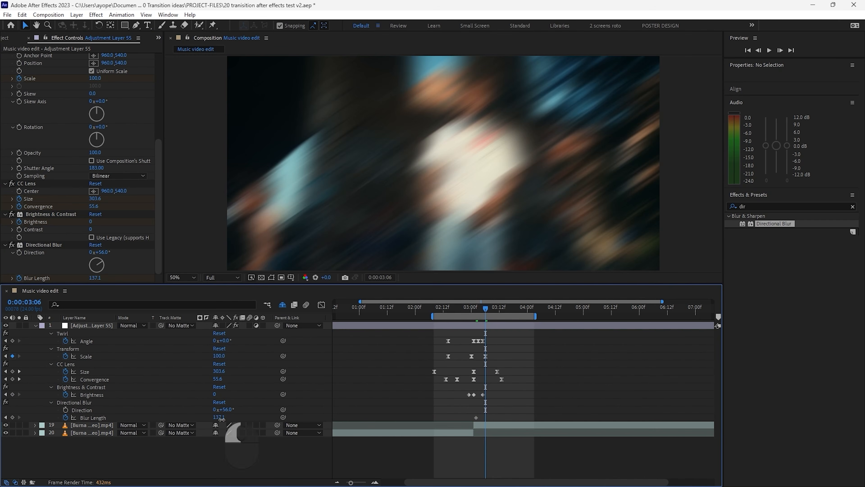
text(0)
key(Return)
Add a Blur Length keyframe of 0 at 0:00:02:23, before the cut, and preview the transition.
key(ctrl+Left)
key(ctrl+Left)
key(ctrl+Left)
key(ctrl+Left)
key(ctrl+Left)
key(ctrl+Left)
key(ctrl+Left)
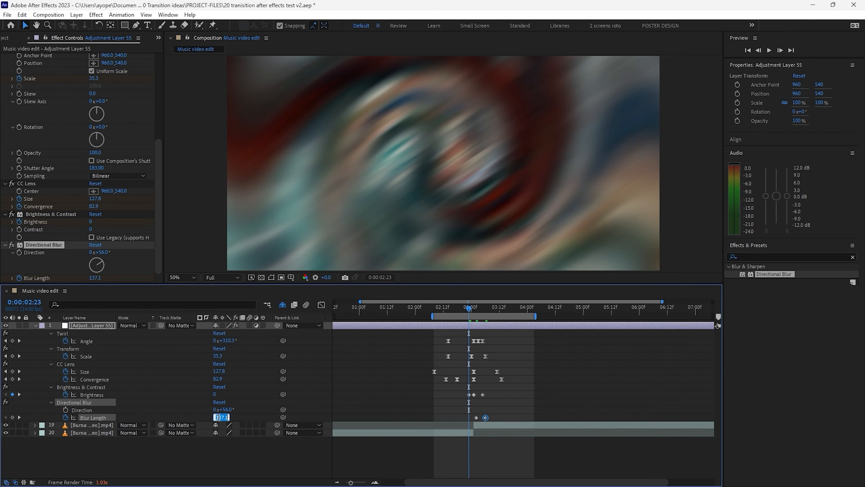
key(space)
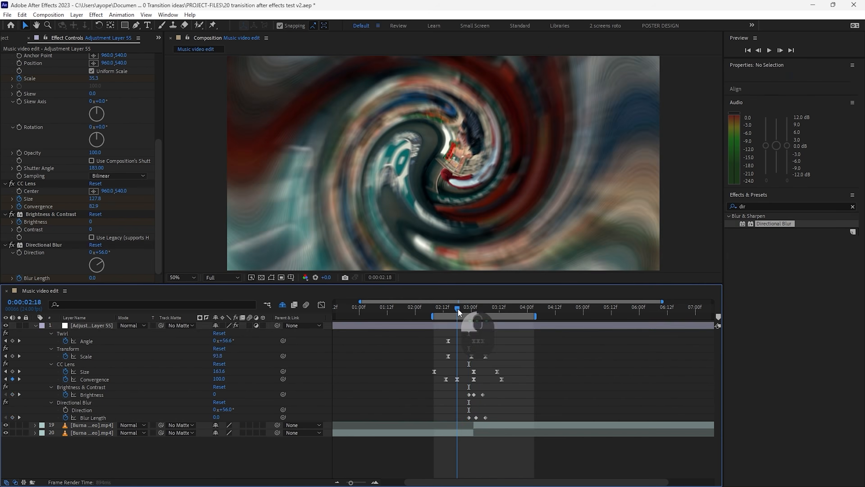